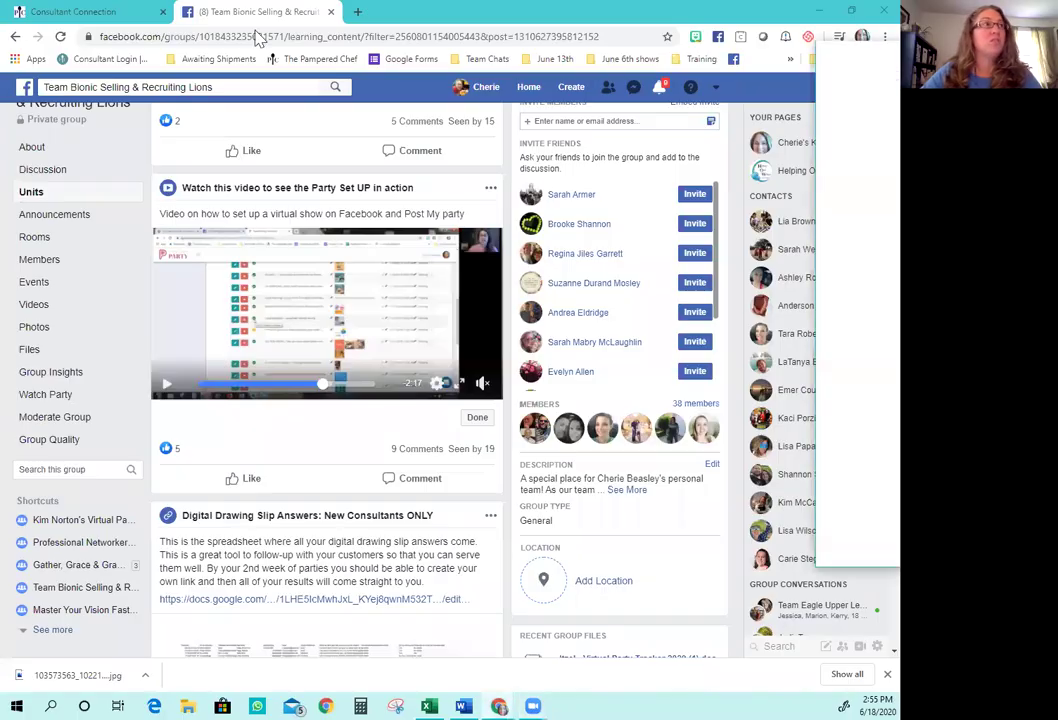
- Close the team group and Consultant Connection tabs, keeping the page Groups, Consultant's Corner, and PostMyParty tabs
click(818, 142)
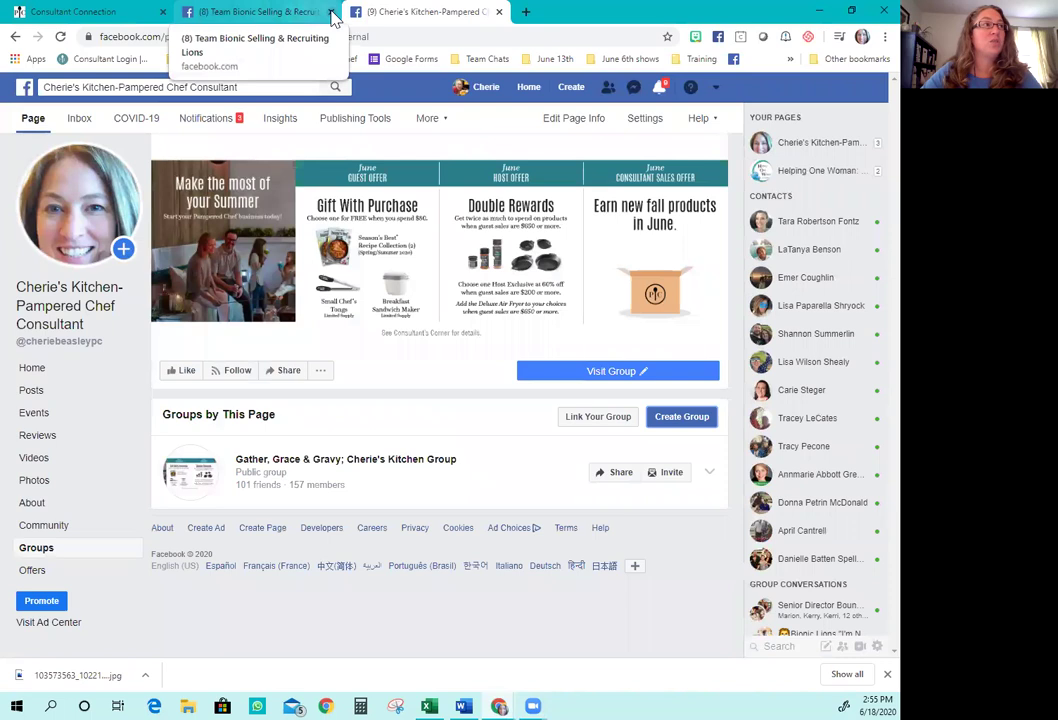
click(331, 12)
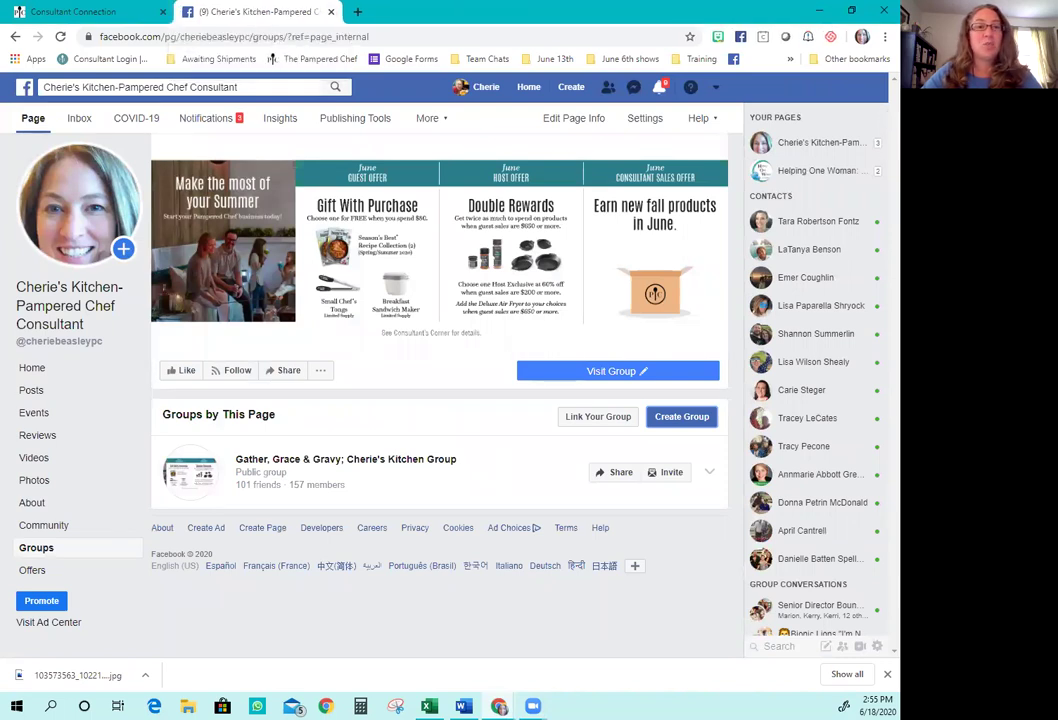
click(695, 62)
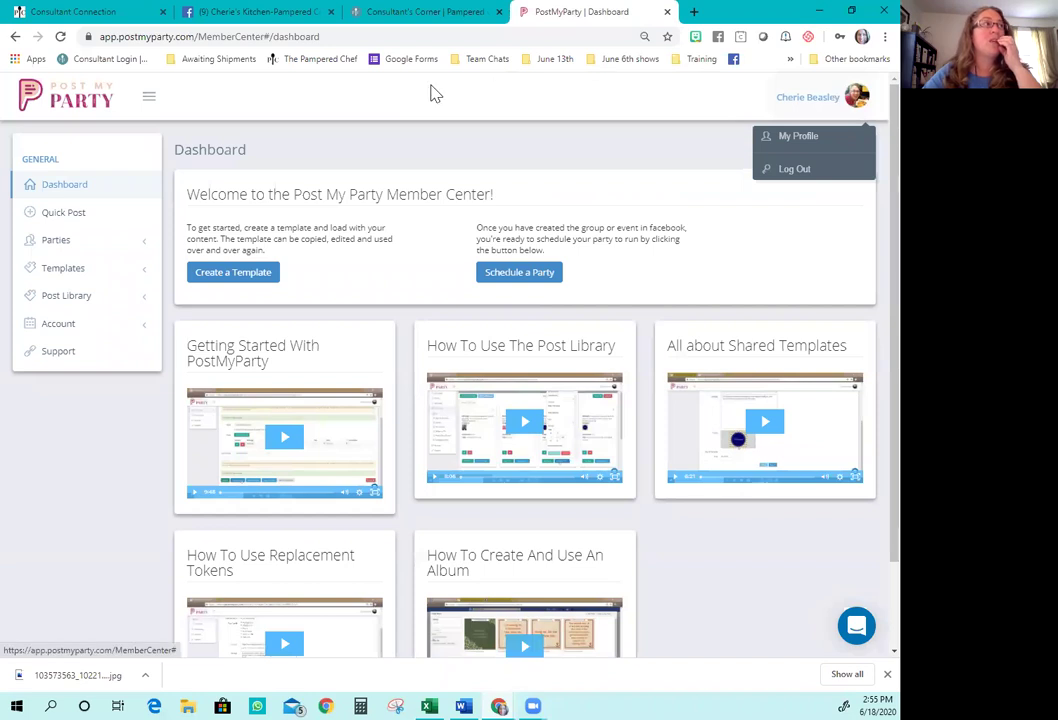
click(162, 12)
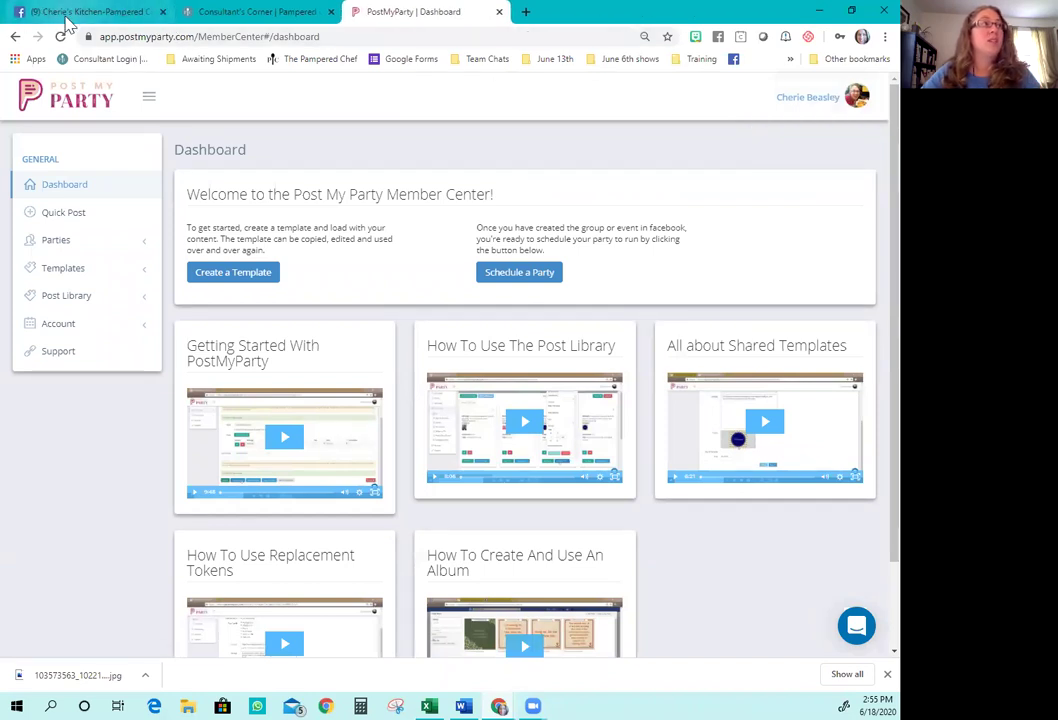
click(100, 13)
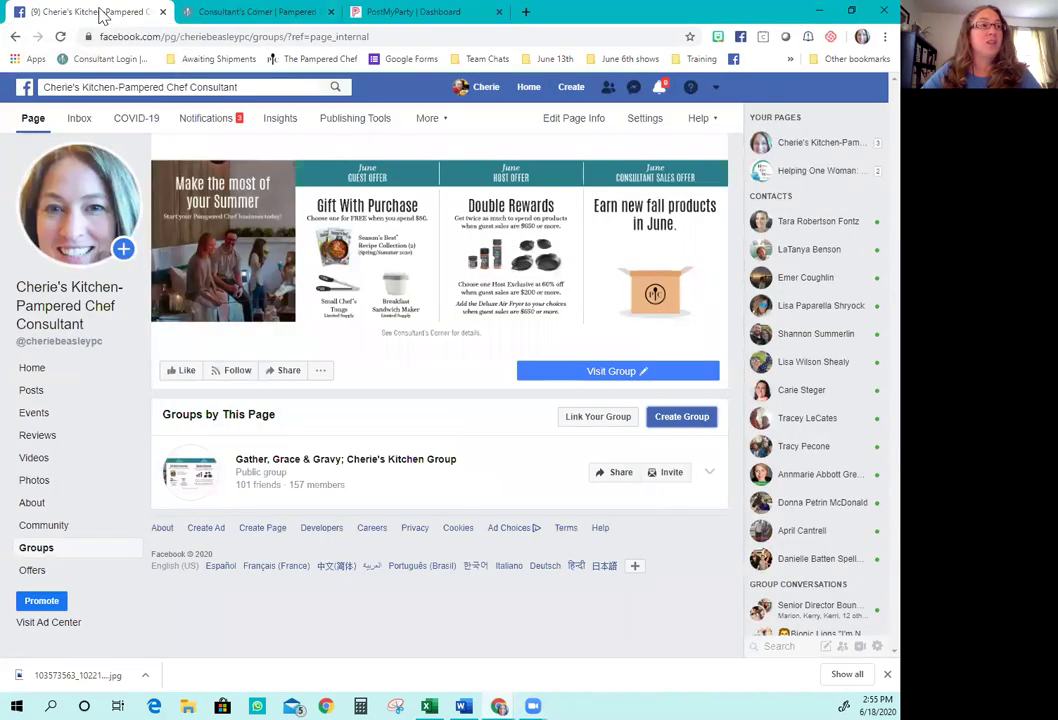
click(247, 13)
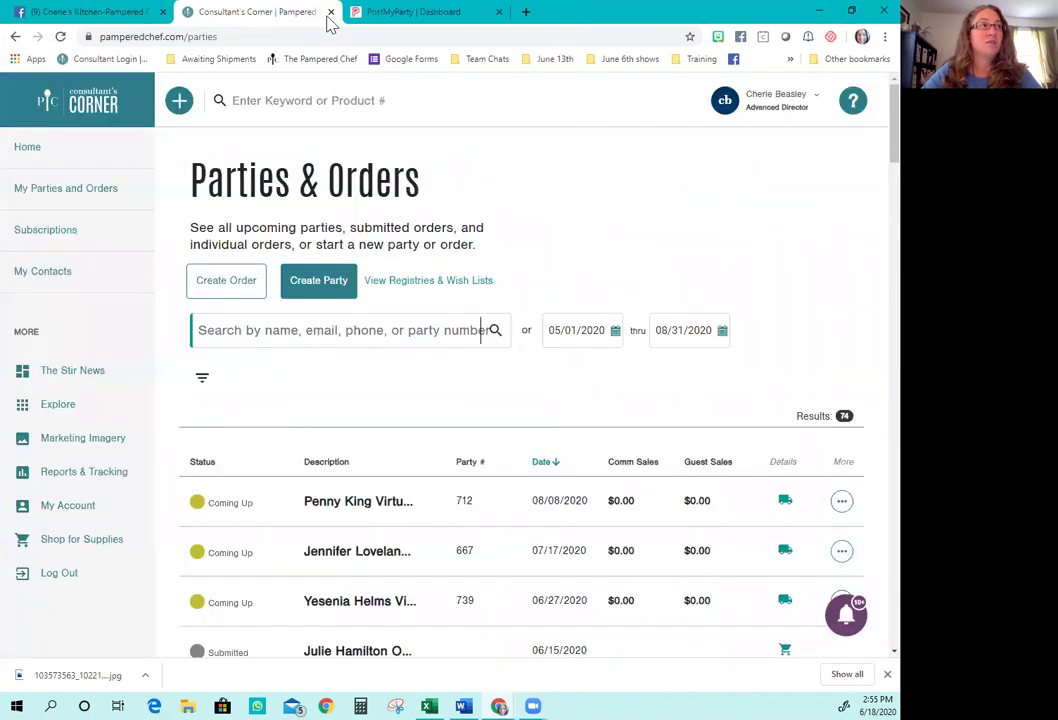
click(425, 16)
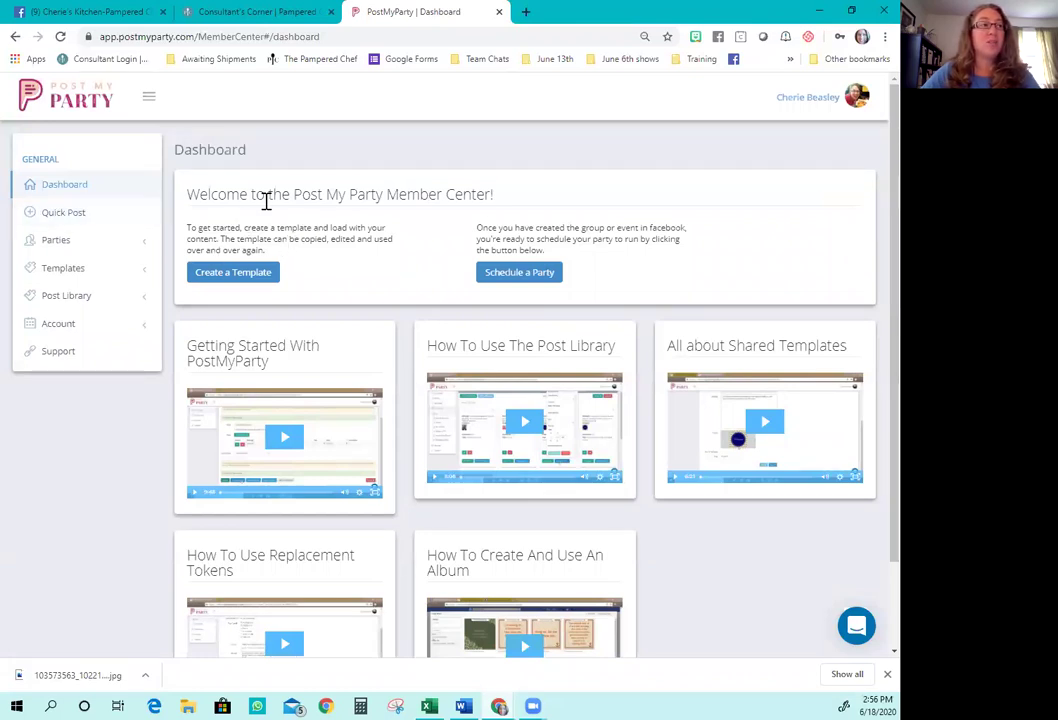
- Review the PostMyParty Templates > List page, then return to Consultant's Corner Parties & Orders
click(70, 278)
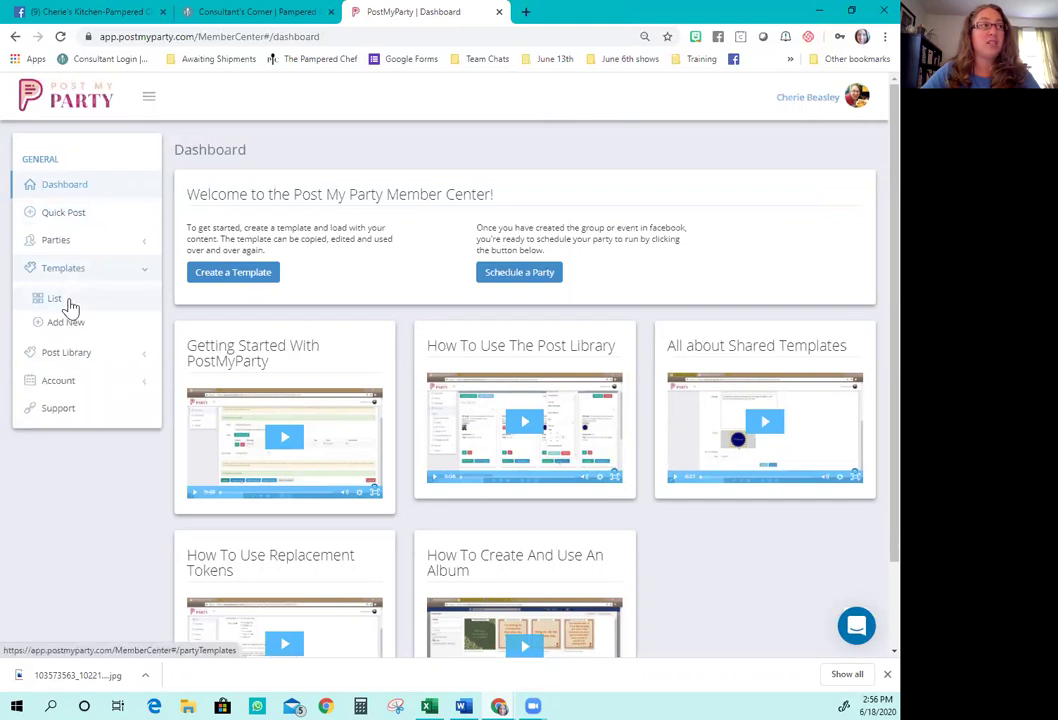
click(68, 300)
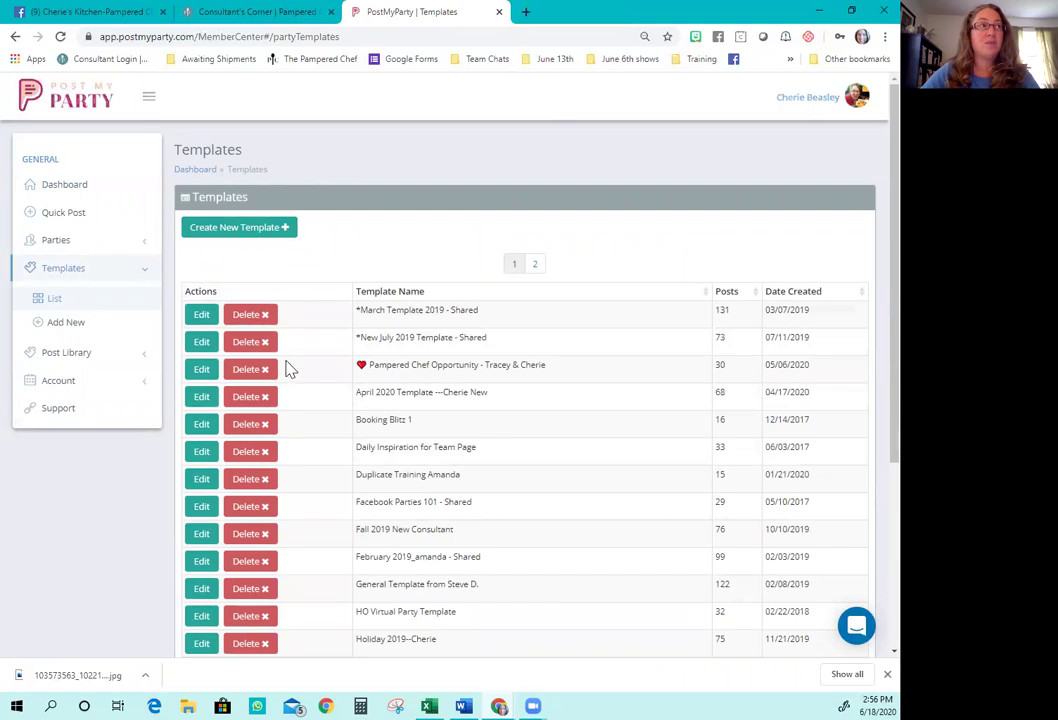
click(248, 15)
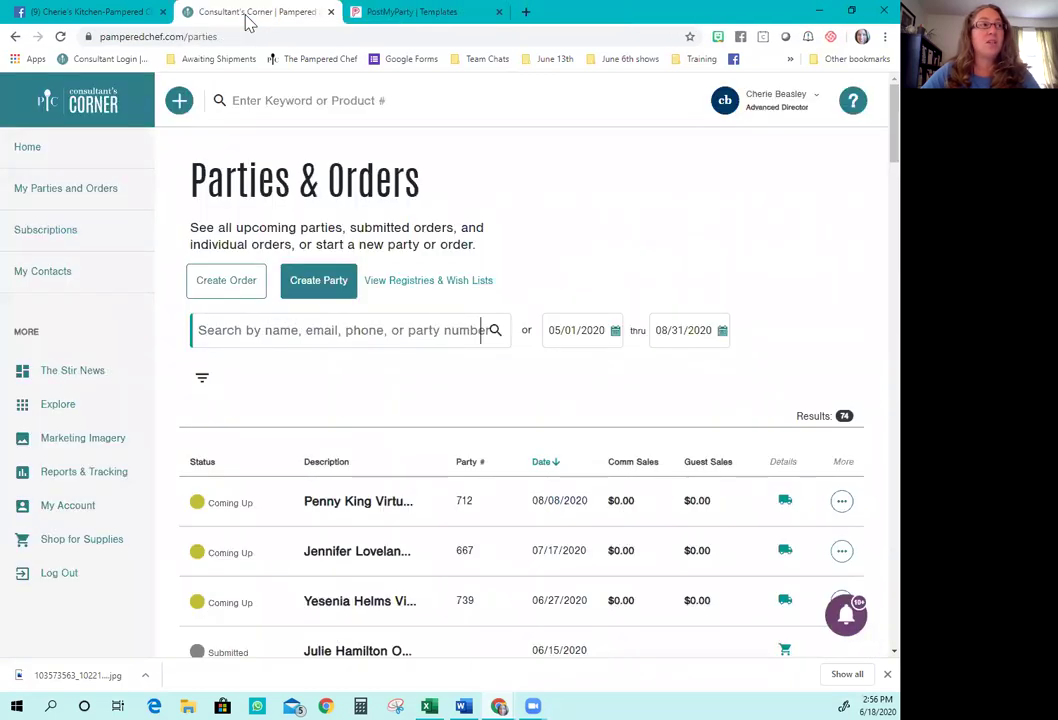
- Start a new Virtual party dated 06/20/2020 with a 06/26/2020 order deadline
click(318, 282)
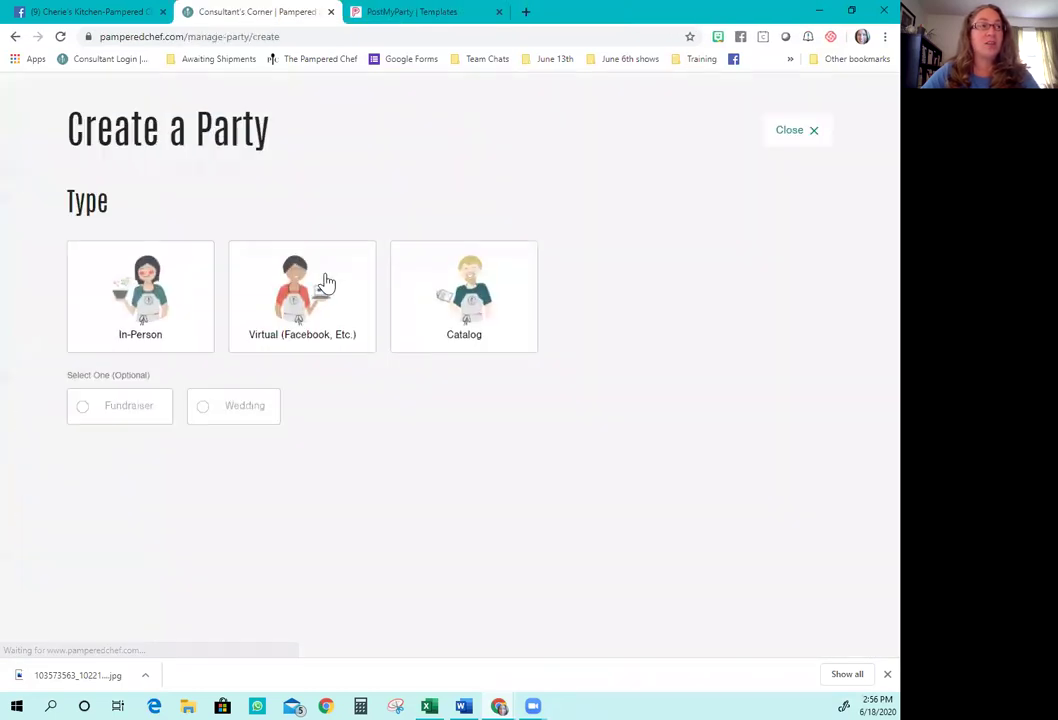
click(281, 344)
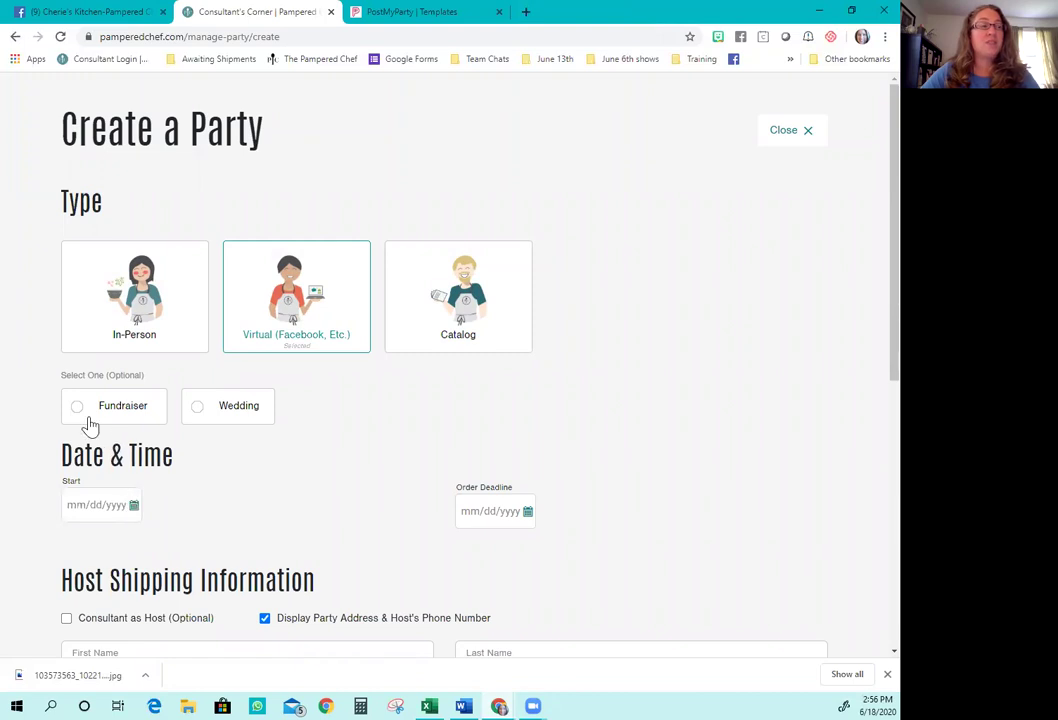
click(135, 506)
click(261, 380)
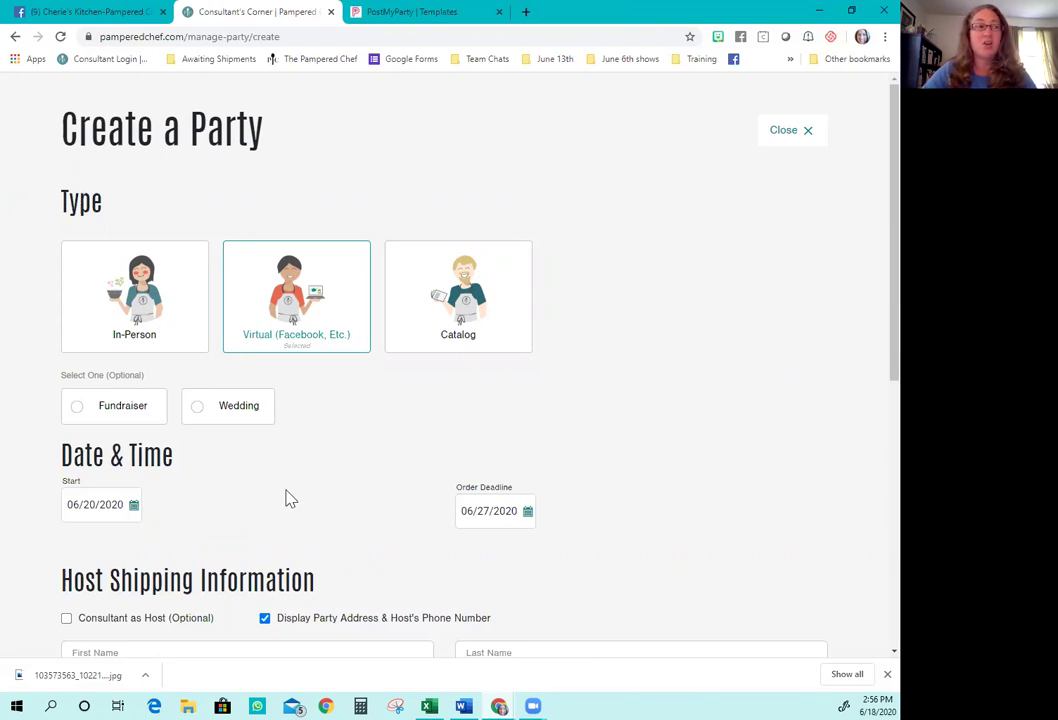
click(527, 512)
click(624, 418)
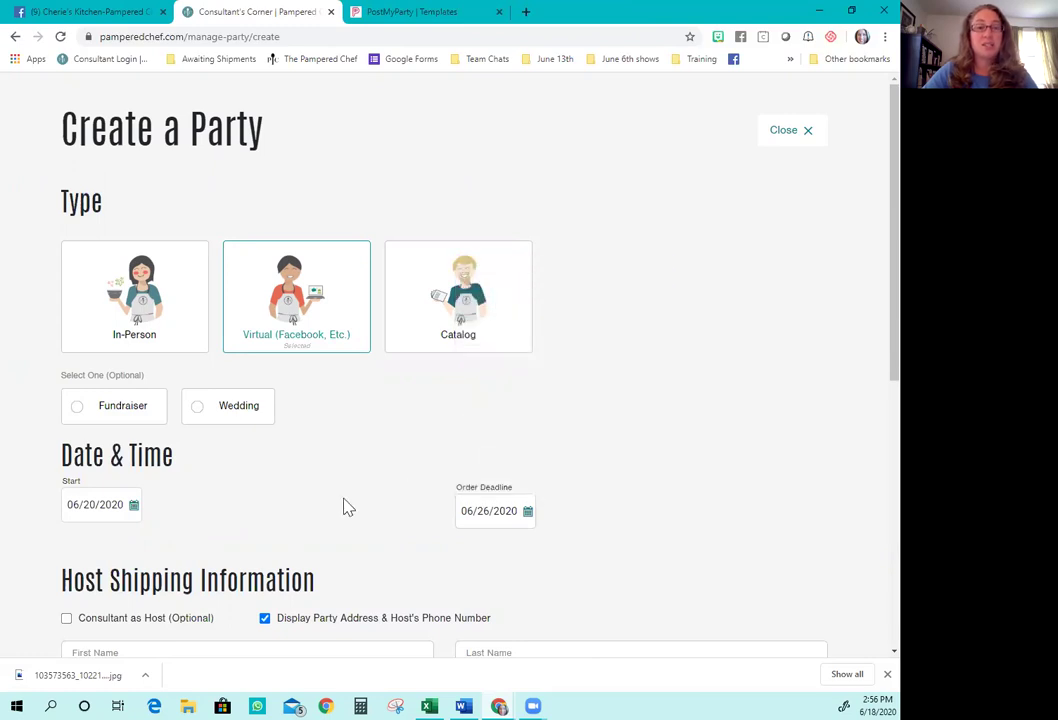
- Uncheck Display Party Address and fill the host's details from the saved contact via autocomplete
scroll(367, 492, down, 3)
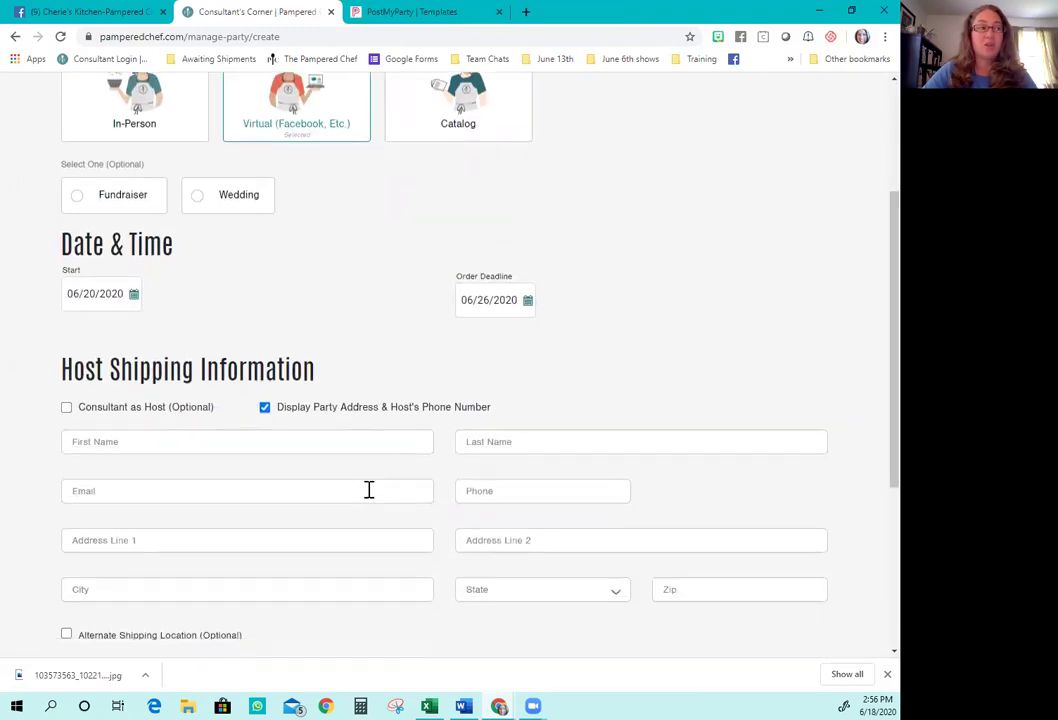
click(265, 409)
click(218, 442)
text(Kristi)
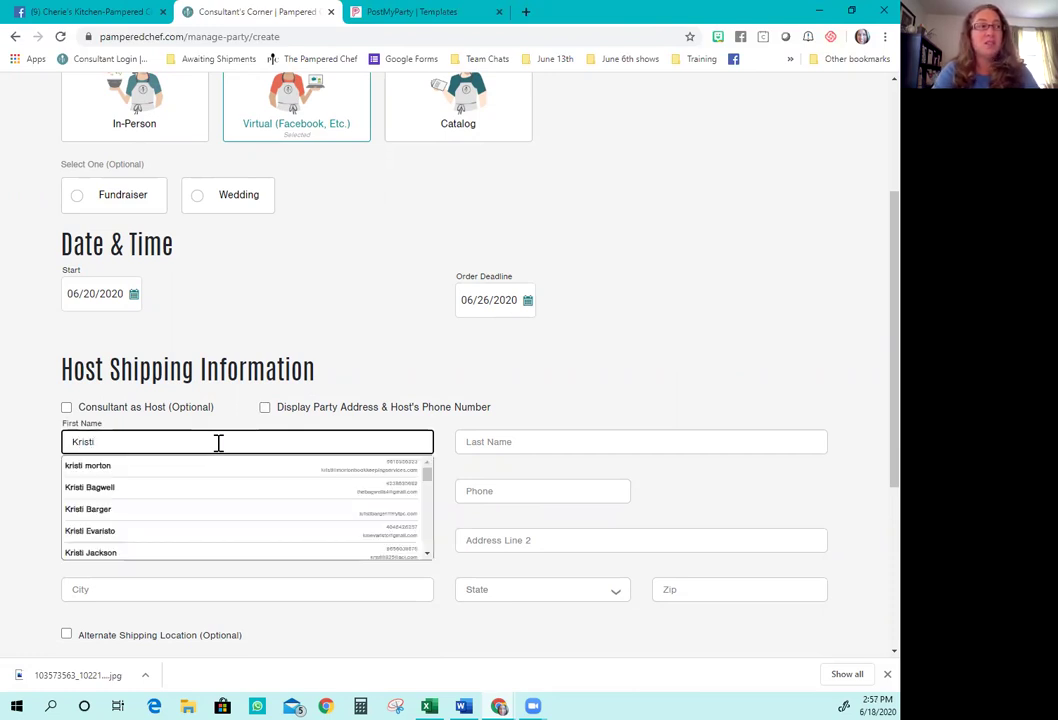
key(Tab)
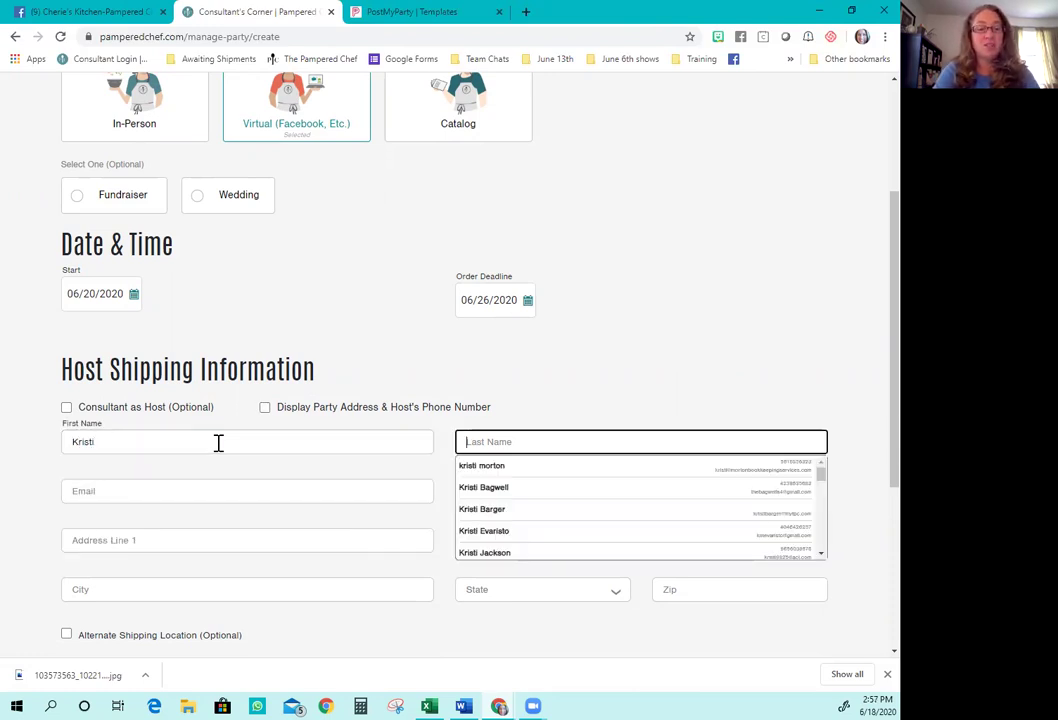
text(Ra)
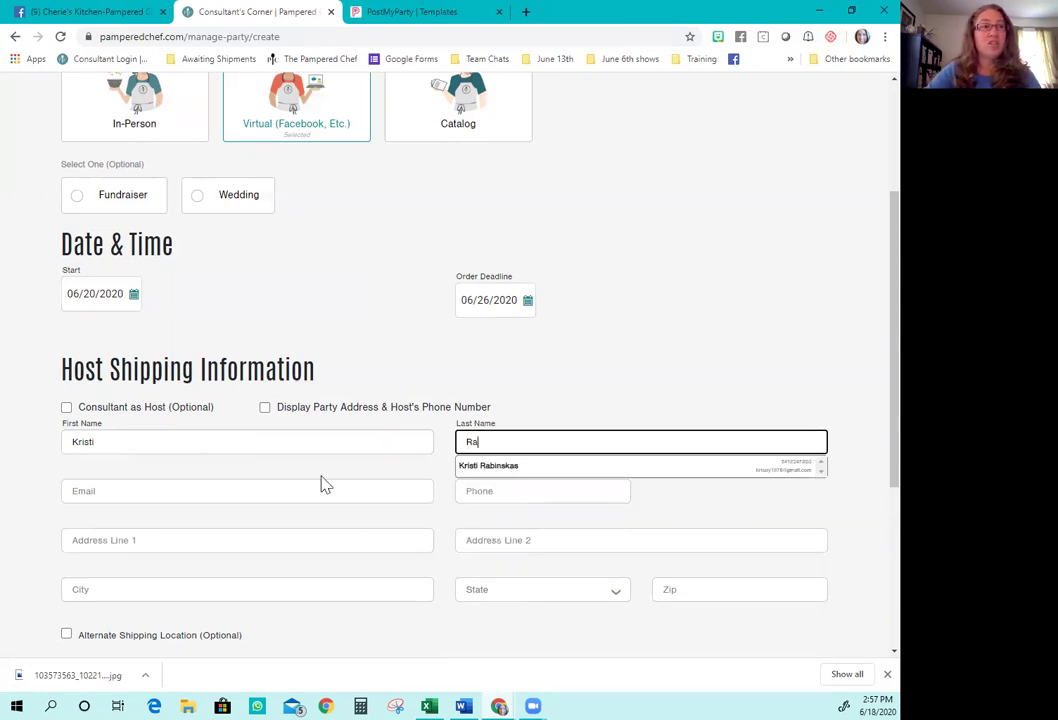
click(490, 467)
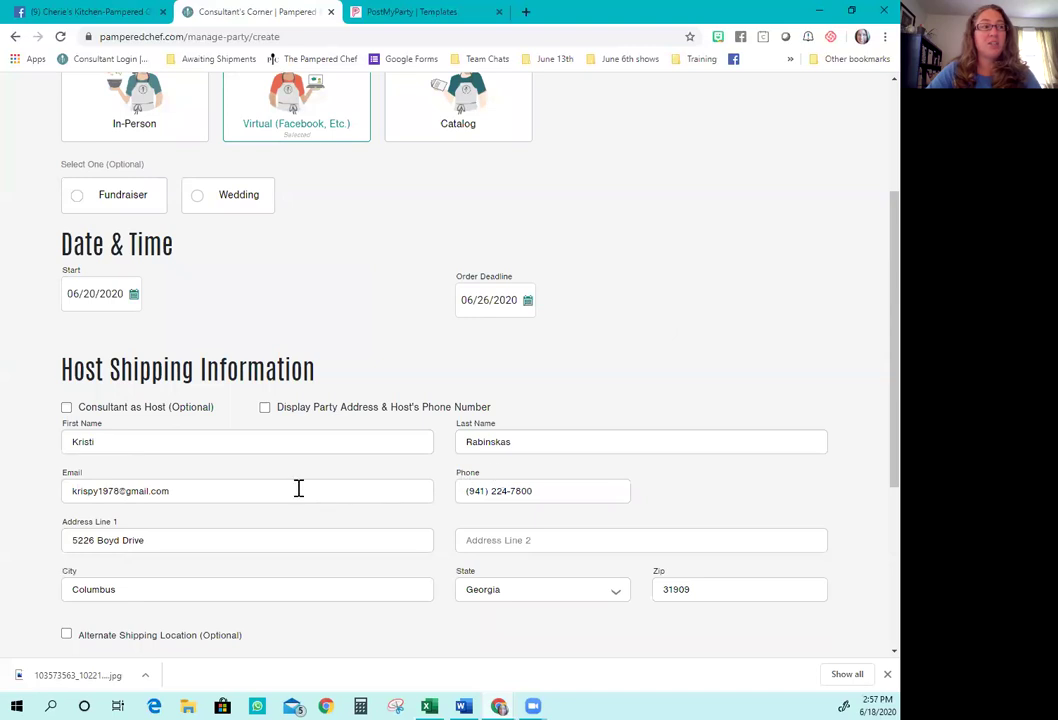
- Create the party and return to the business Facebook page
scroll(293, 465, down, 2)
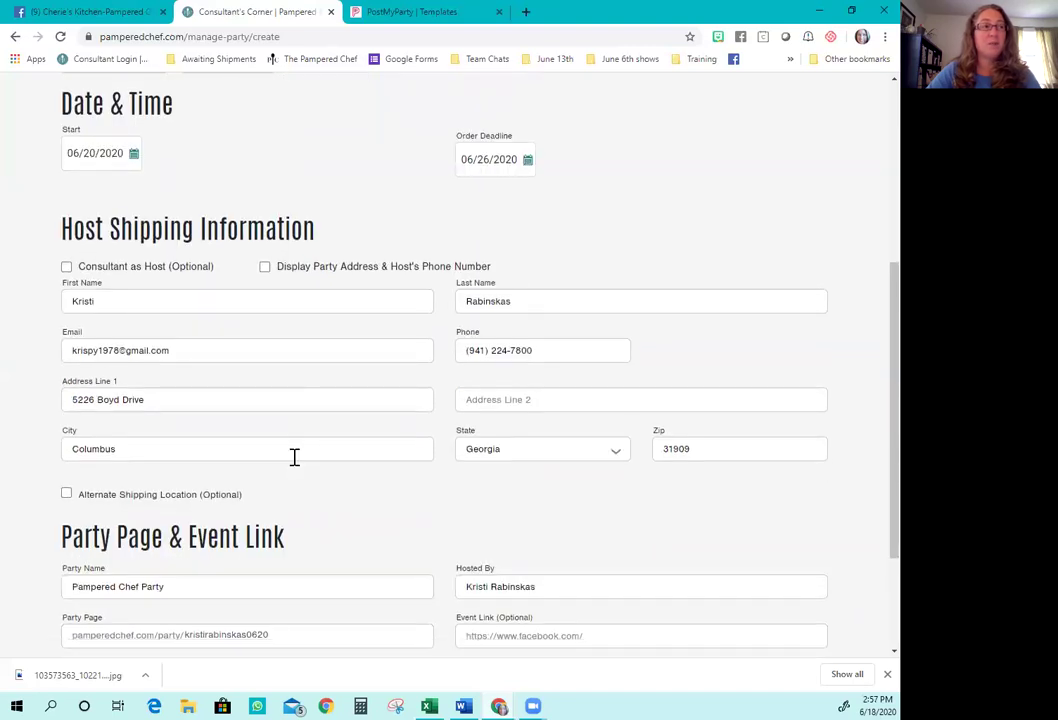
scroll(312, 390, down, 3)
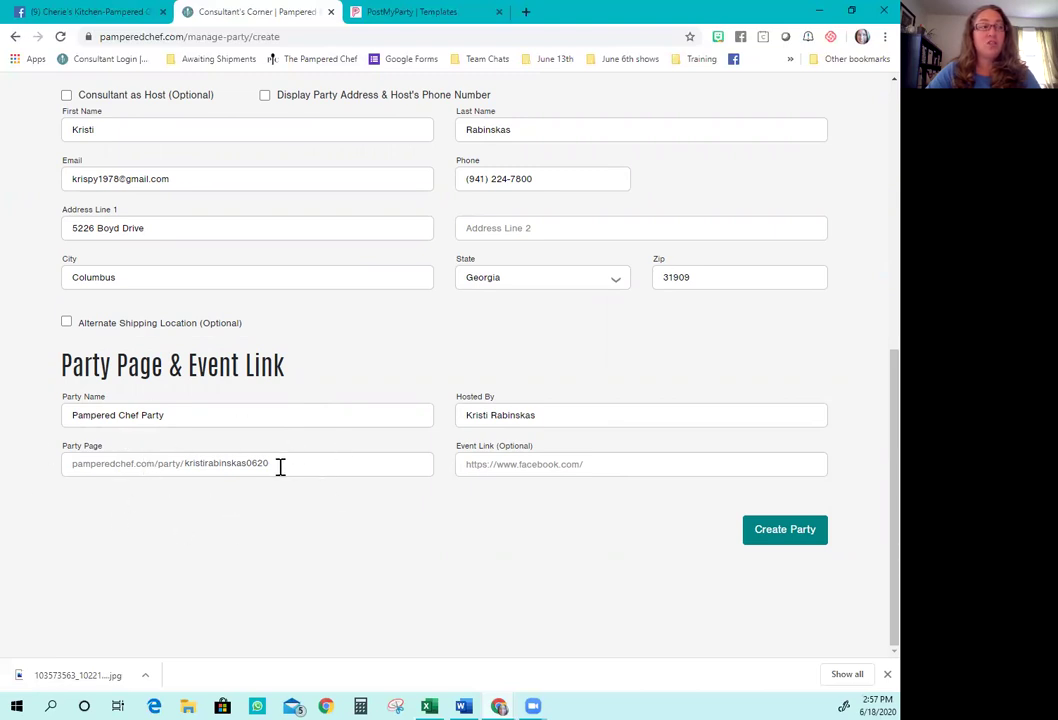
click(782, 533)
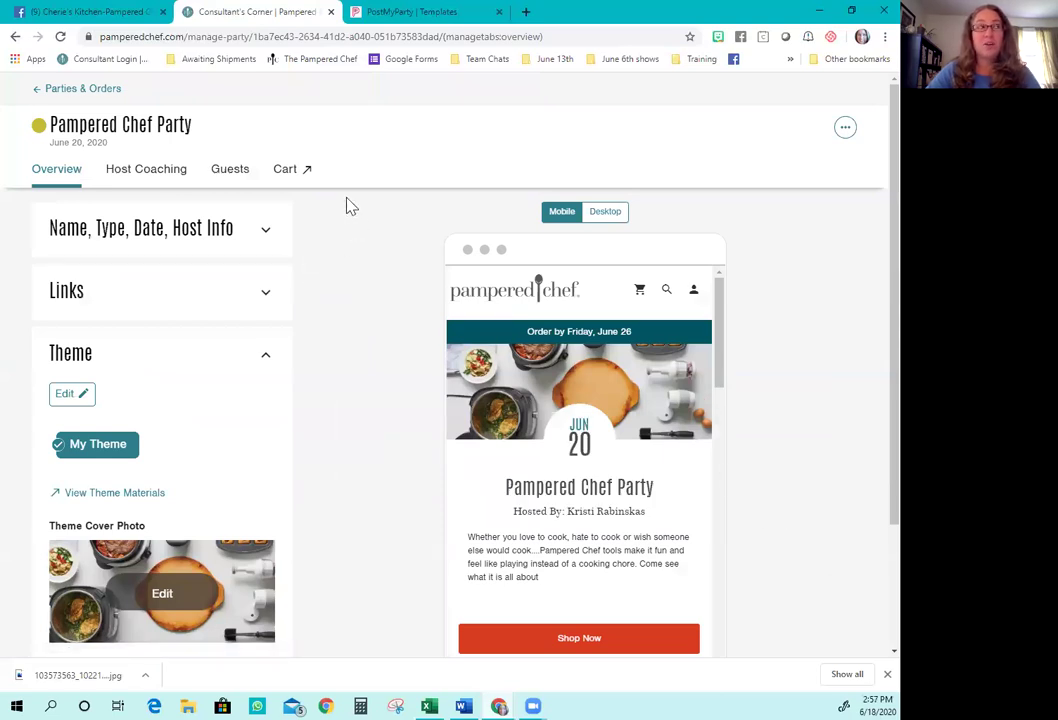
click(78, 12)
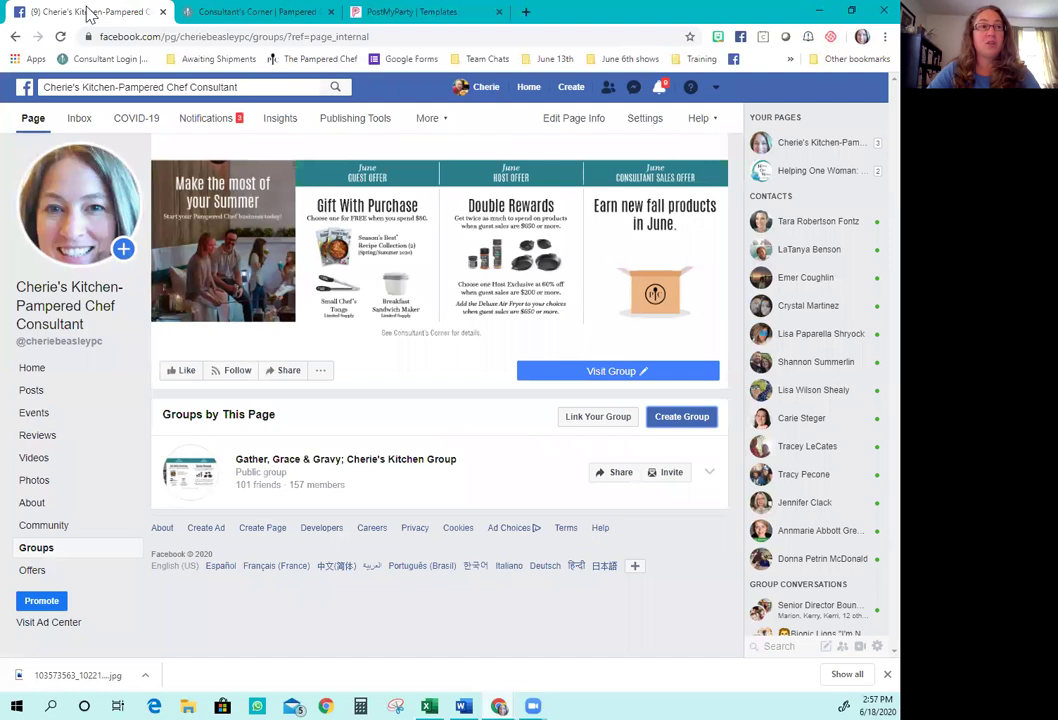
- Start a new group from the business page's Groups section, entering the host's first name
click(84, 326)
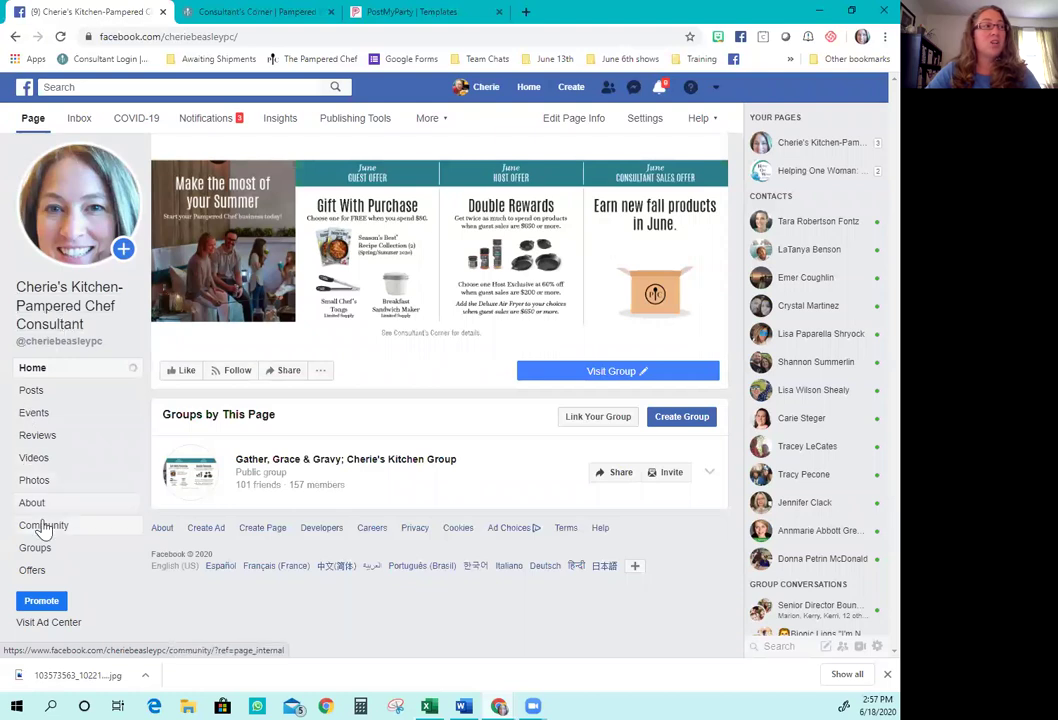
click(40, 556)
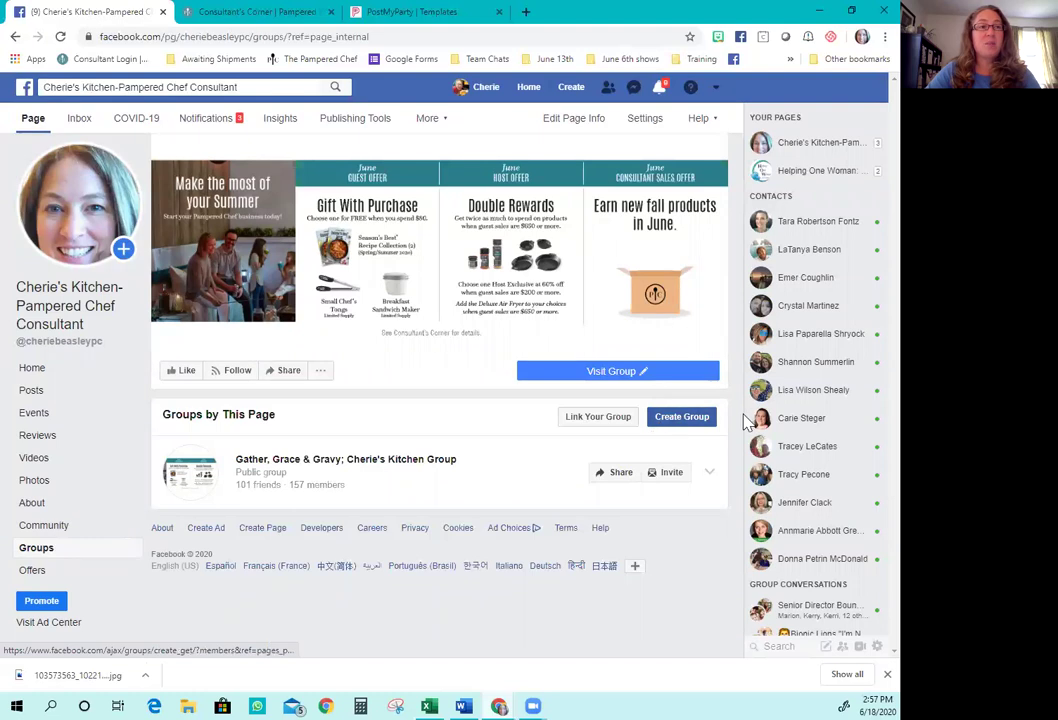
click(682, 417)
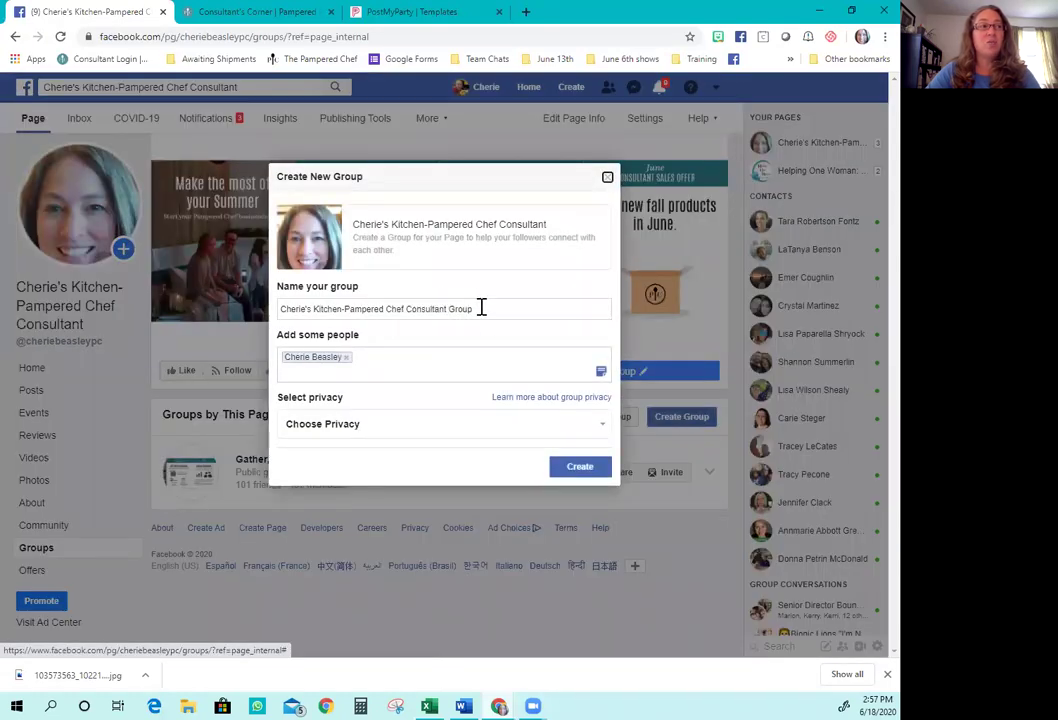
drag(481, 308, 246, 309)
text(Kristi)
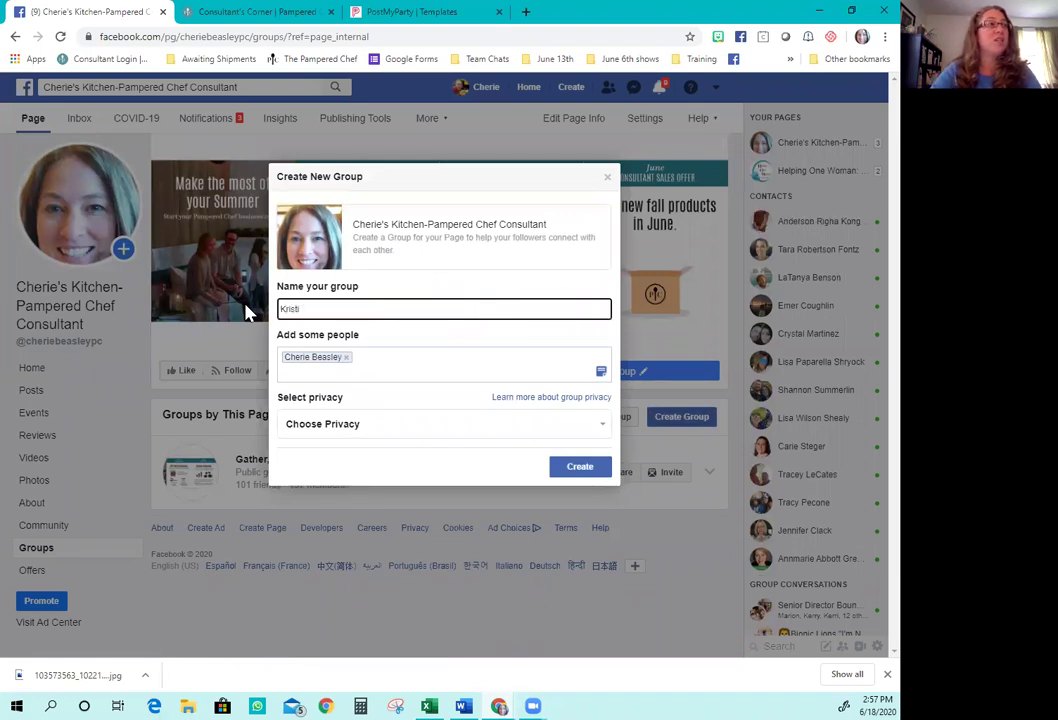
- Copy the host's last name from the party's details in Consultant's Corner
click(274, 14)
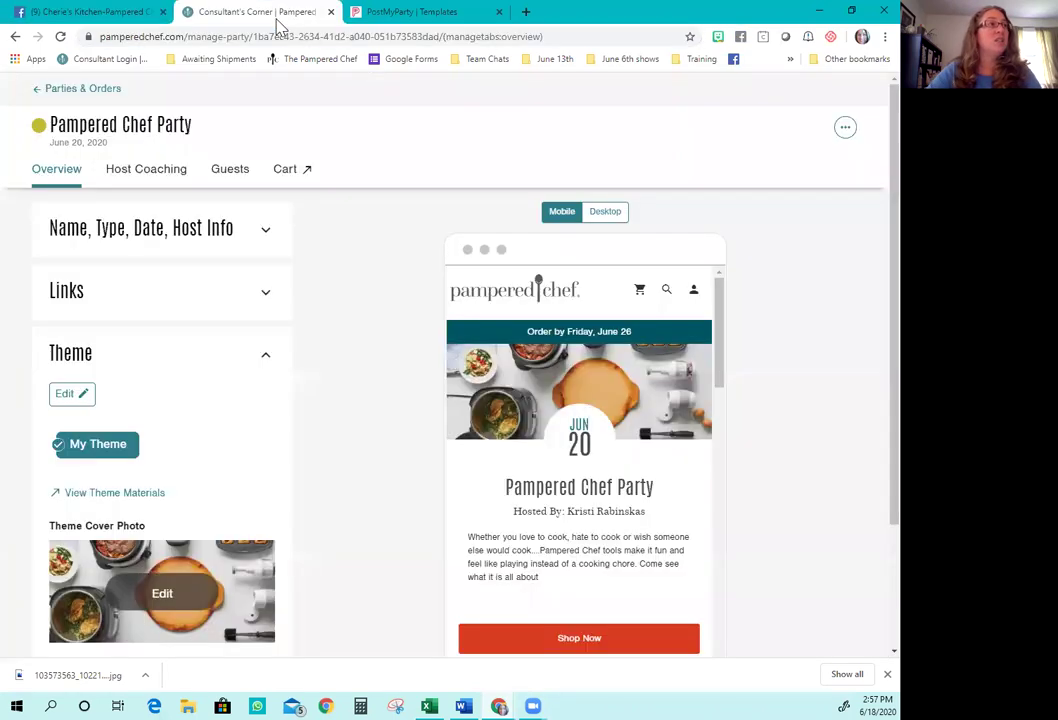
click(208, 240)
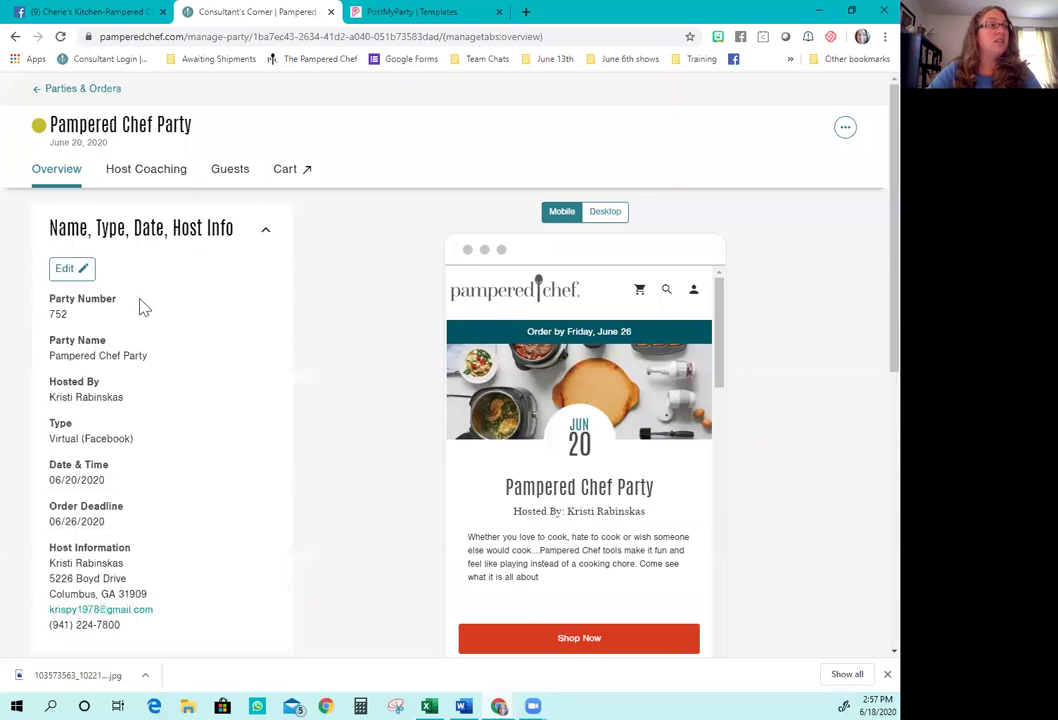
click(66, 270)
scroll(218, 360, down, 1)
scroll(190, 300, up, 1)
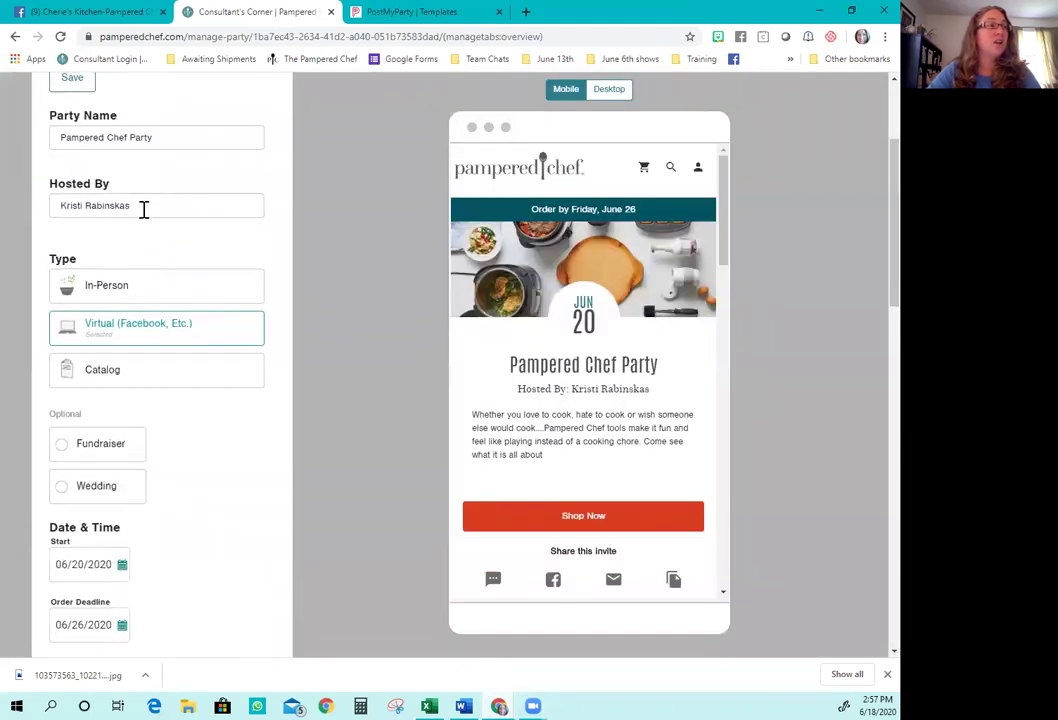
drag(144, 209, 89, 205)
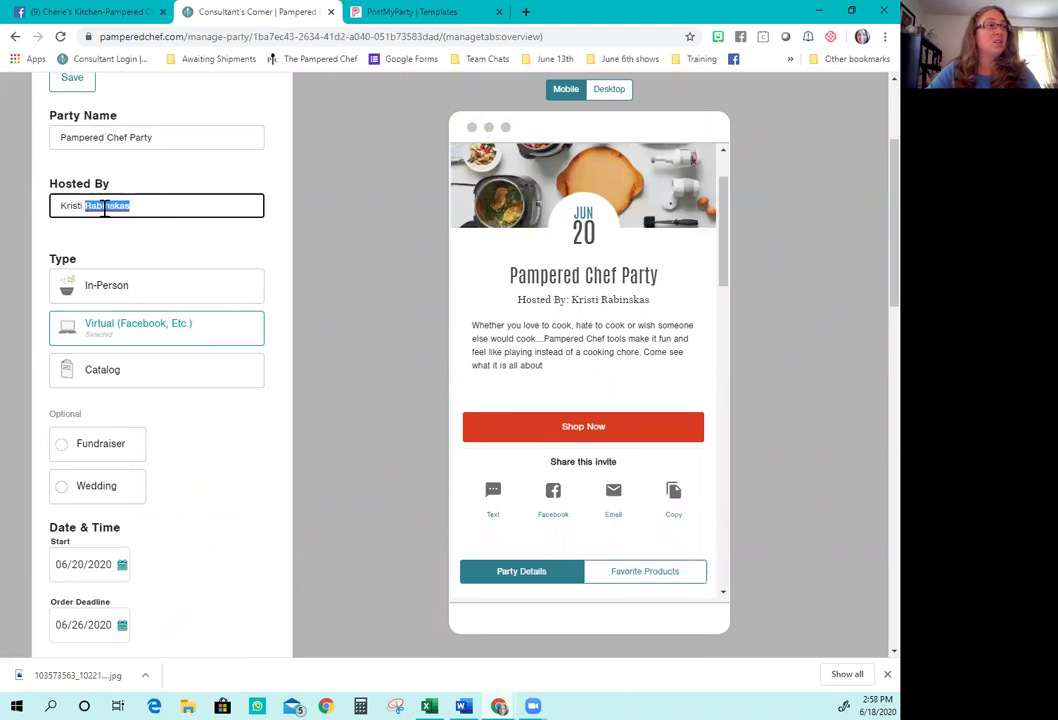
right_click(104, 208)
click(142, 319)
- Paste the last name into the group name, set privacy to Private, and create the group
click(108, 22)
click(335, 309)
right_click(348, 318)
text(Kristi)
click(397, 422)
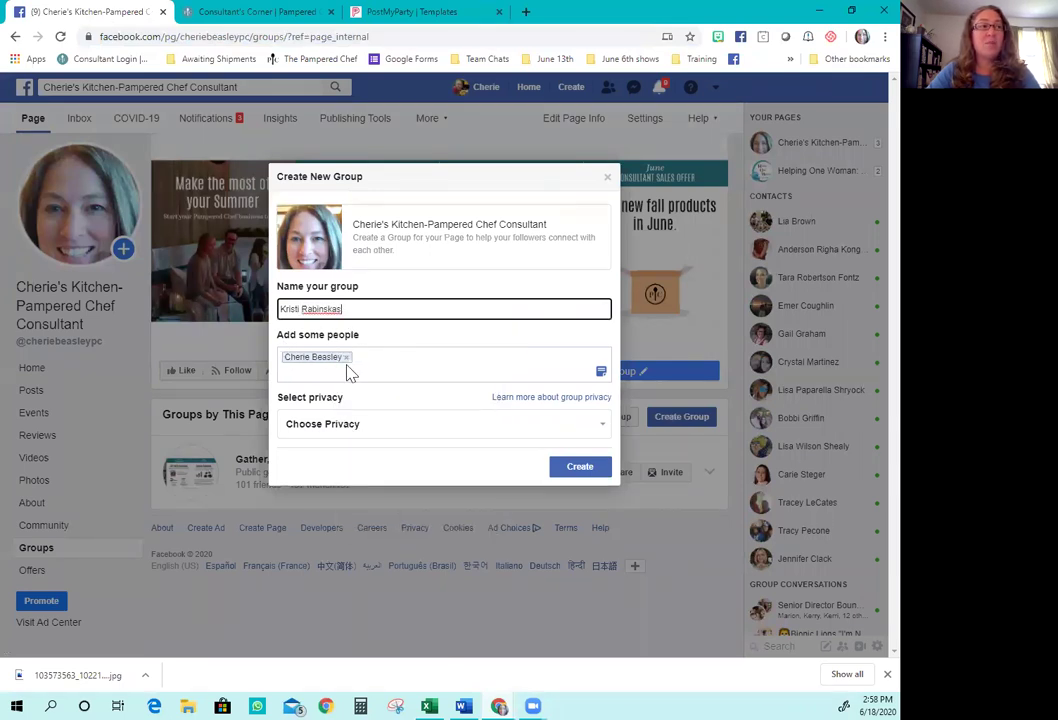
click(538, 430)
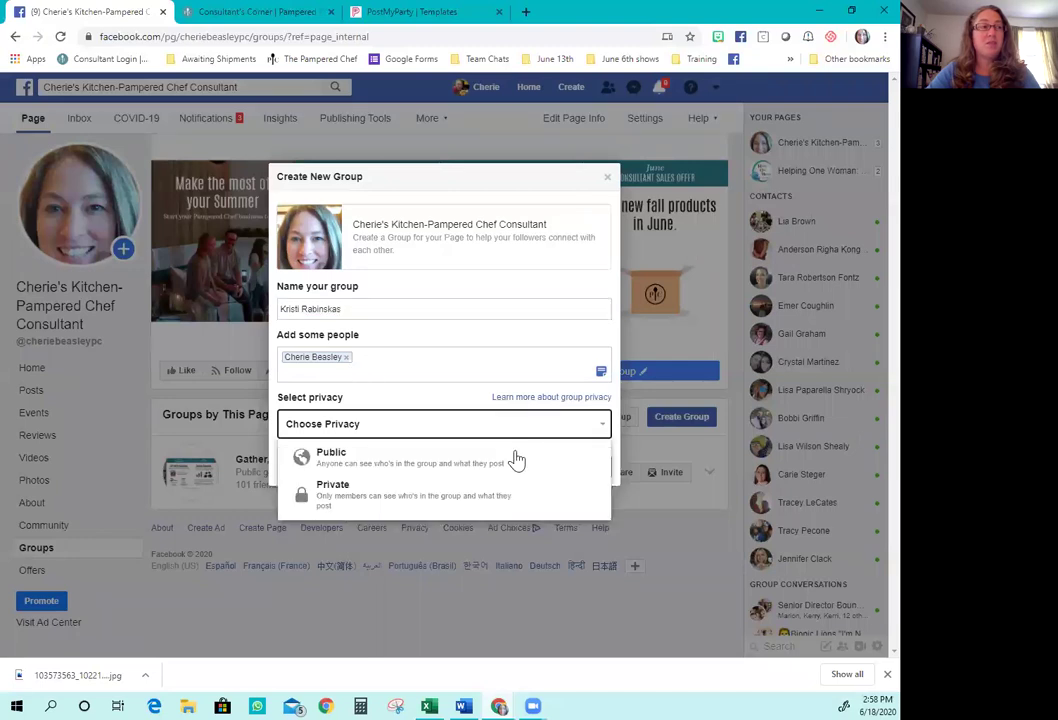
click(505, 497)
click(584, 570)
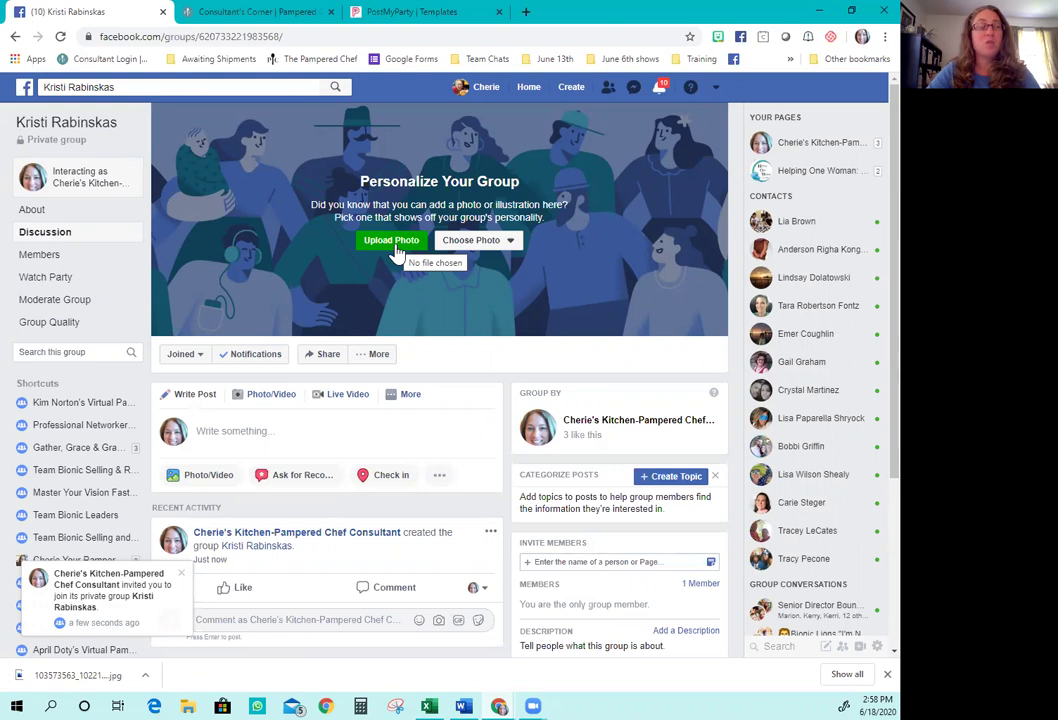
- Start a cover photo upload and browse Quick access and Downloads for images
click(395, 246)
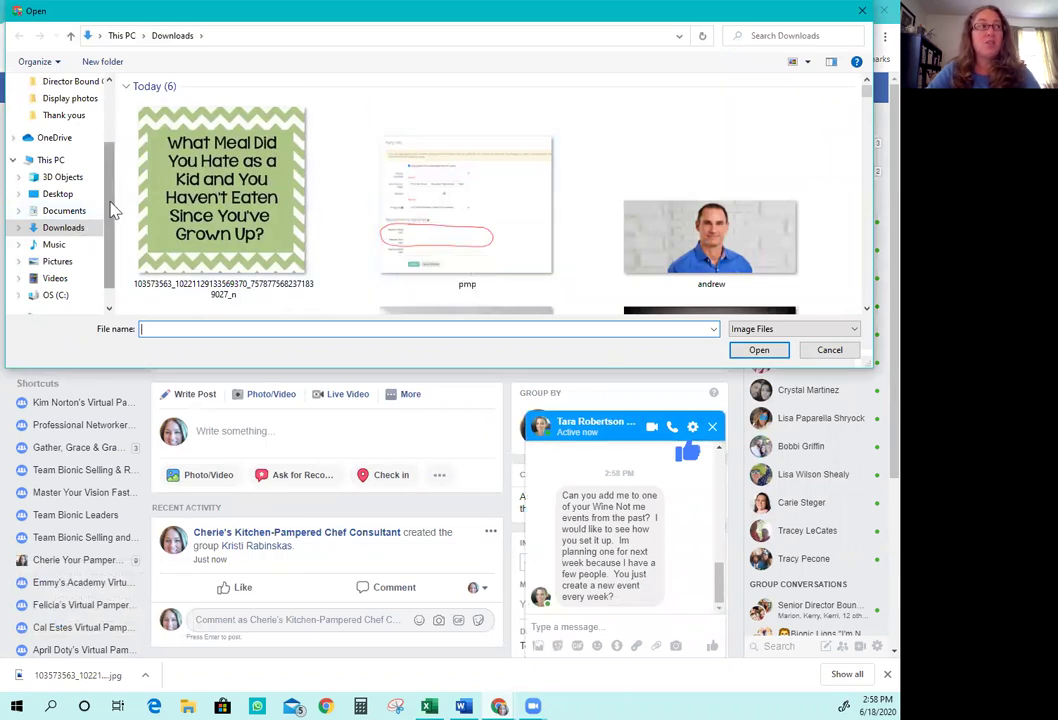
drag(109, 208, 118, 118)
click(70, 96)
scroll(283, 250, down, 4)
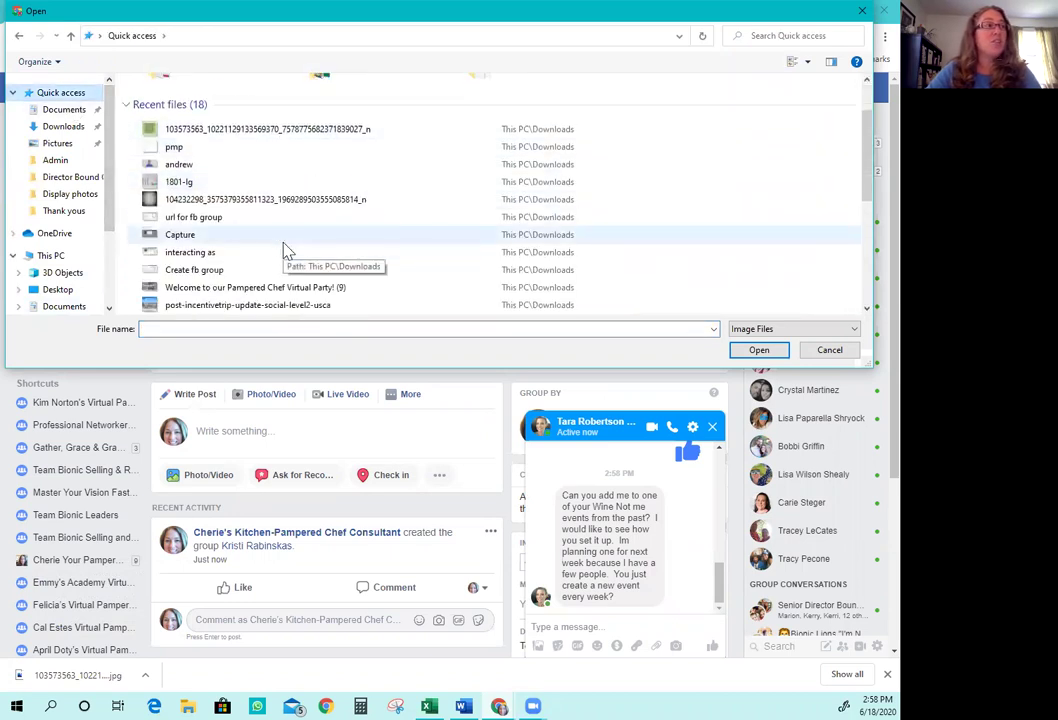
scroll(281, 251, down, 2)
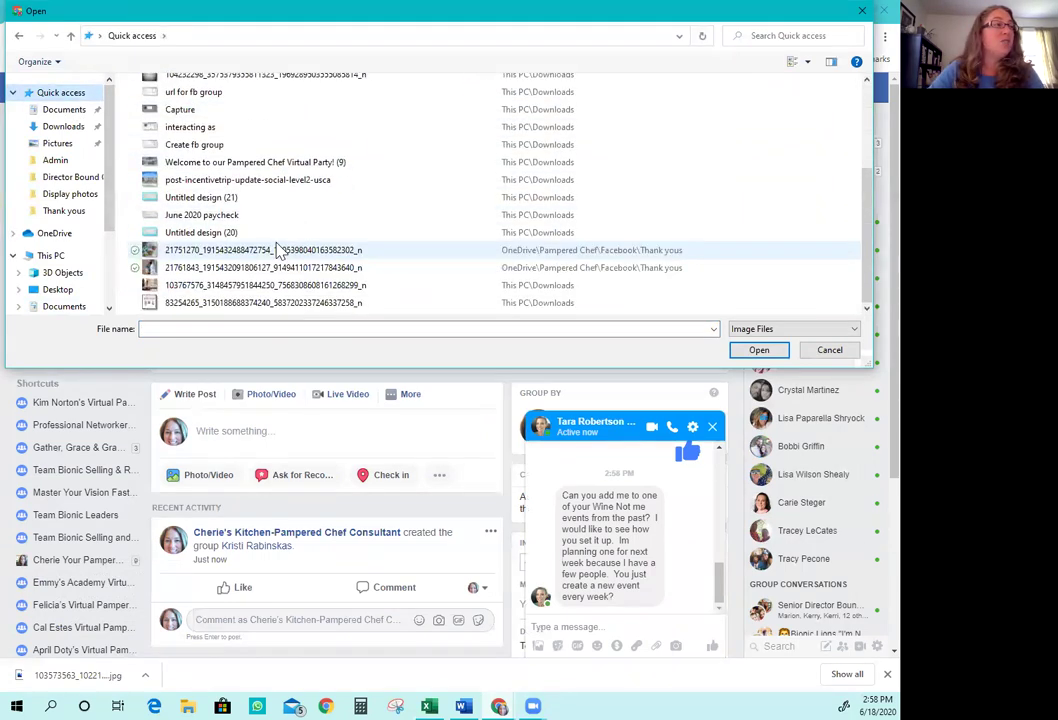
click(62, 127)
- Search Downloads for 'wel' and select 'Welcome to our Pampered Chef Virtual Party! (7)'
scroll(465, 215, down, 12)
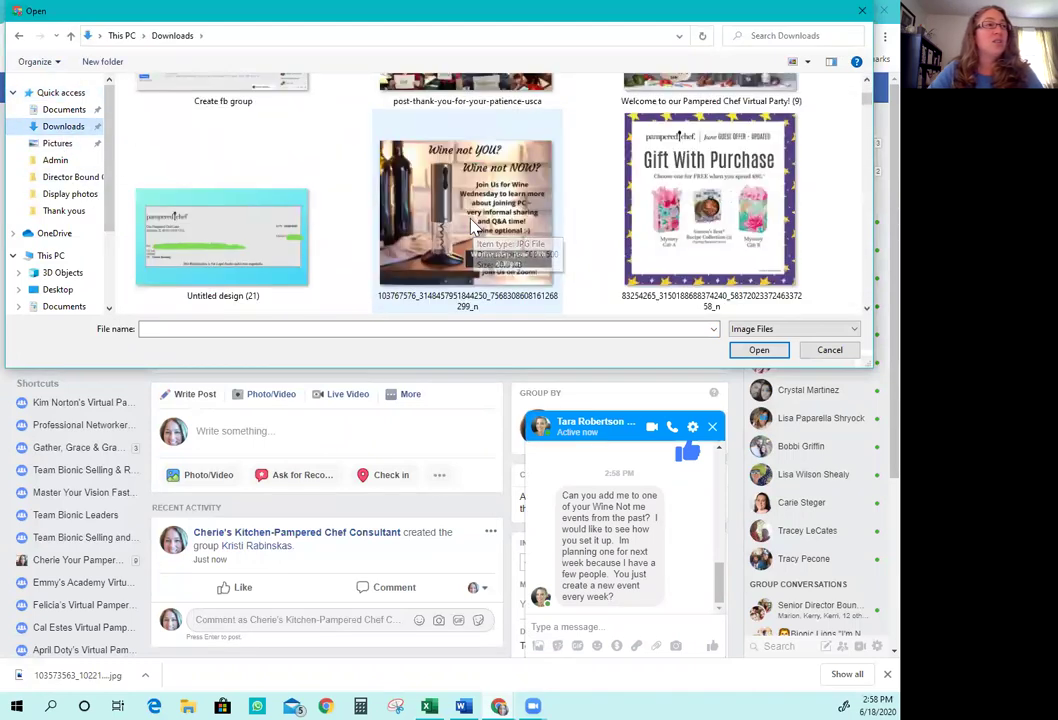
scroll(475, 226, down, 15)
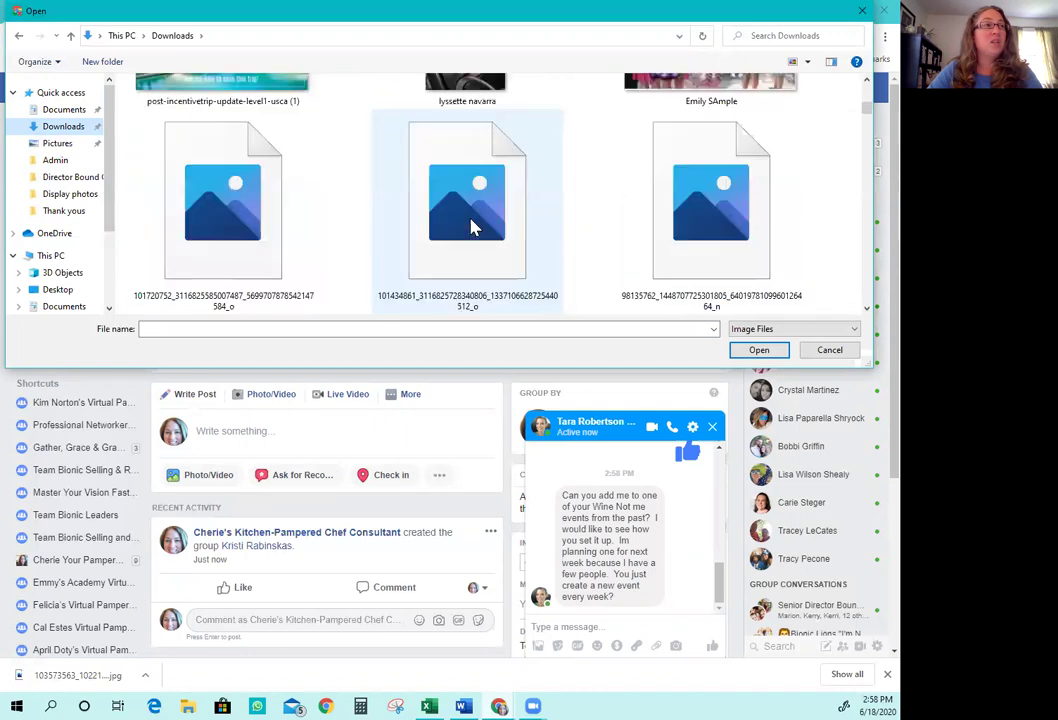
scroll(475, 226, down, 15)
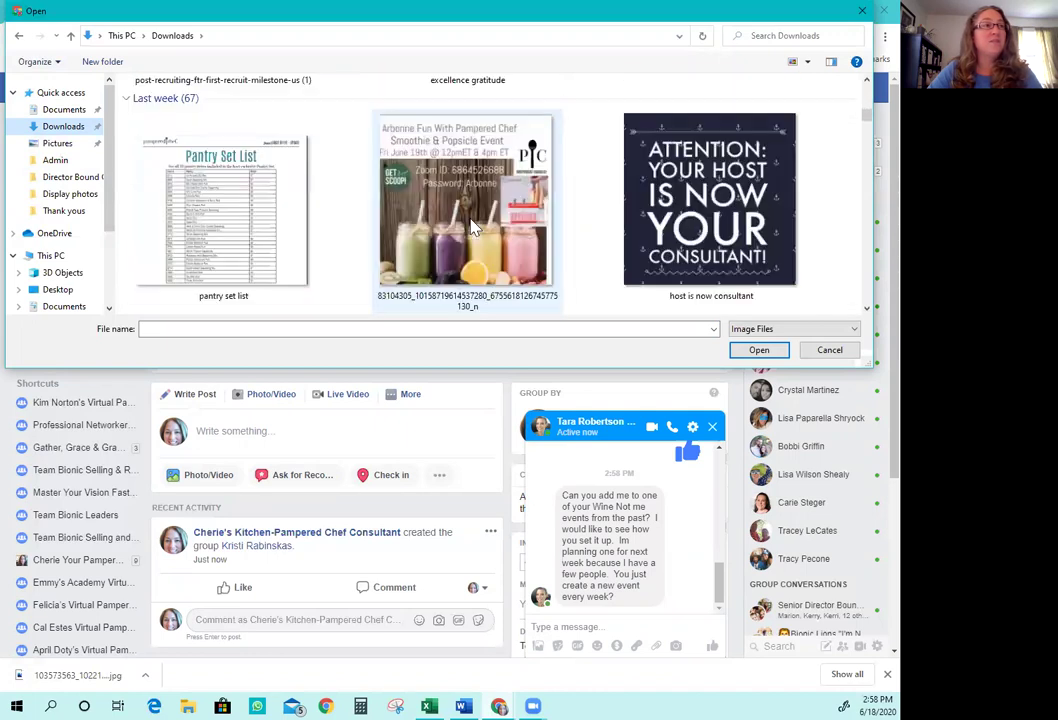
scroll(475, 226, down, 15)
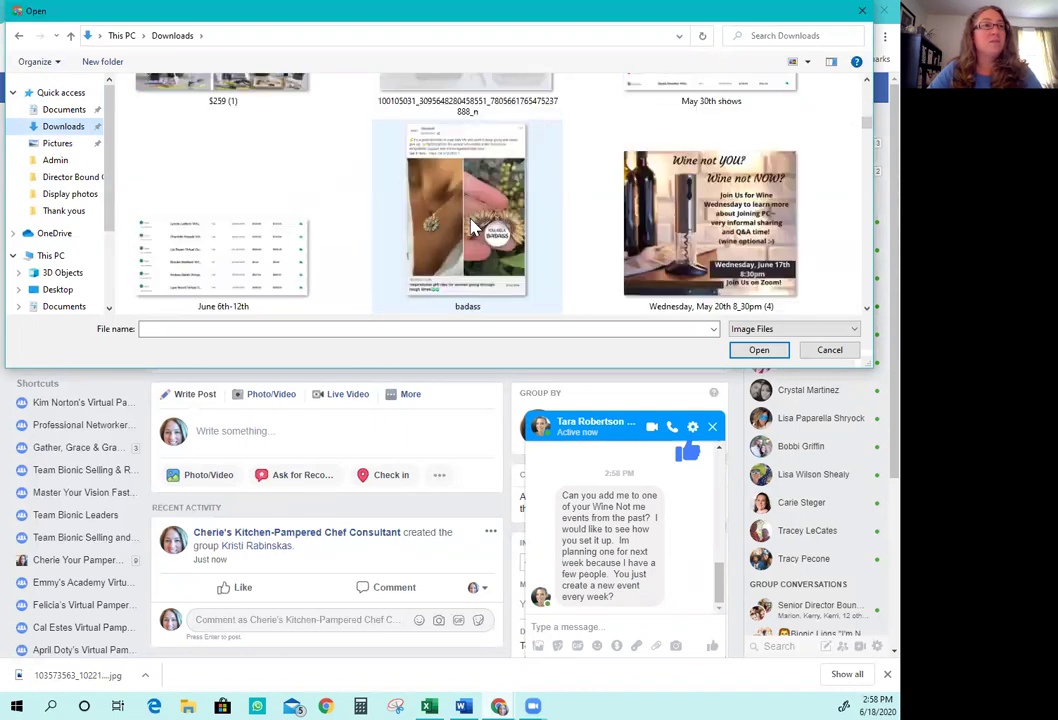
scroll(475, 226, down, 15)
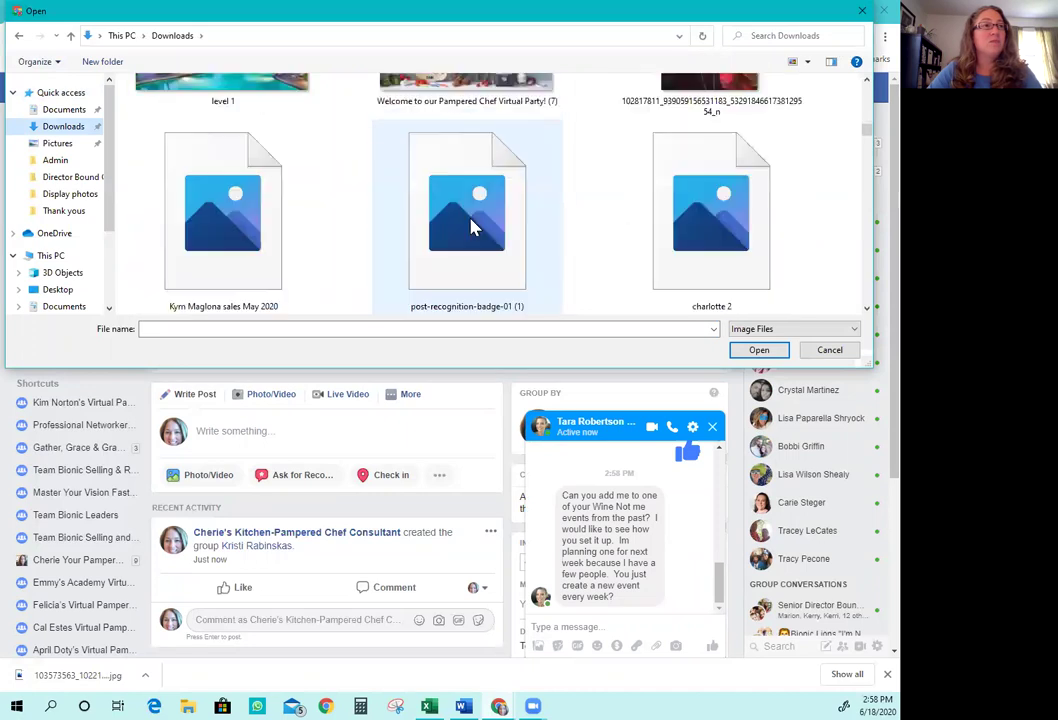
scroll(475, 226, down, 8)
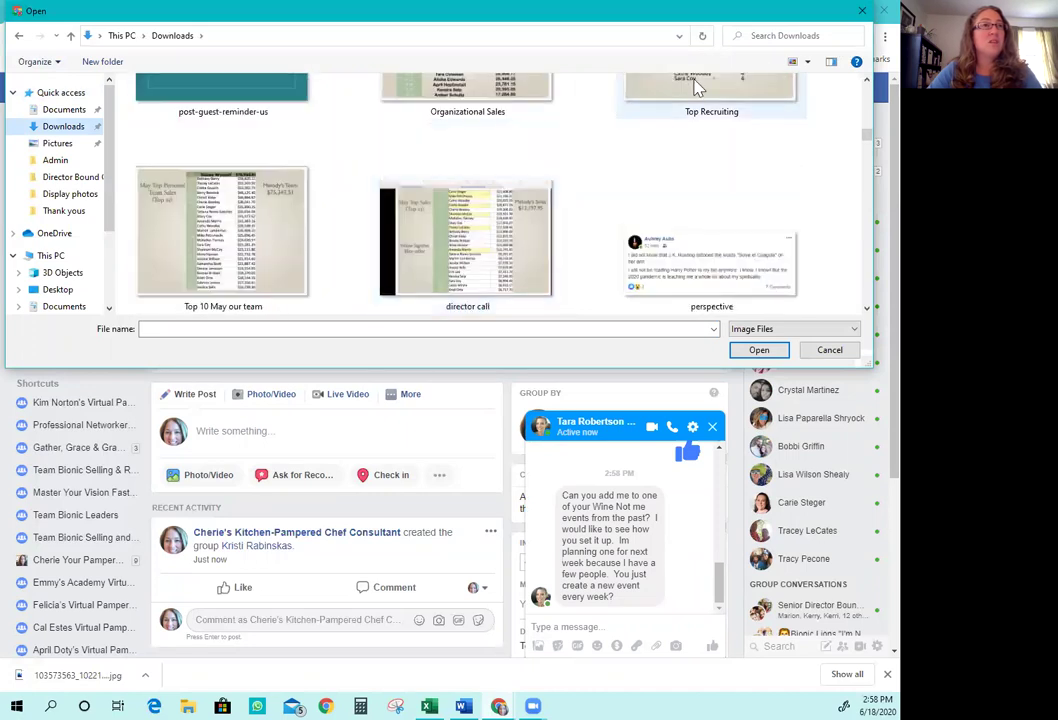
click(788, 38)
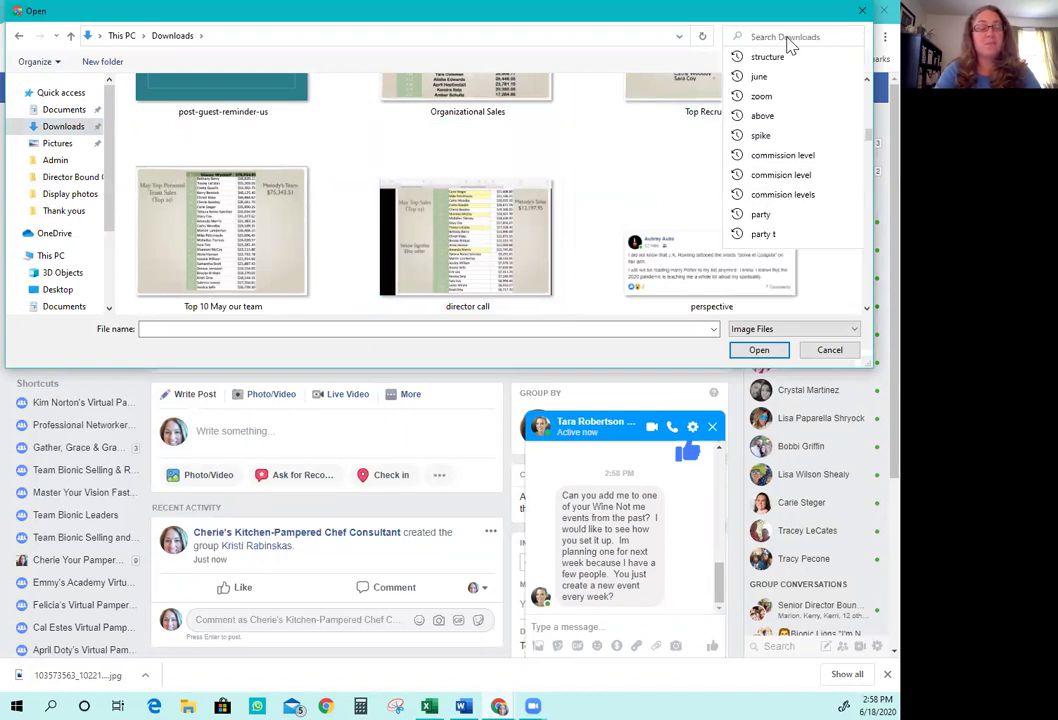
text(wel)
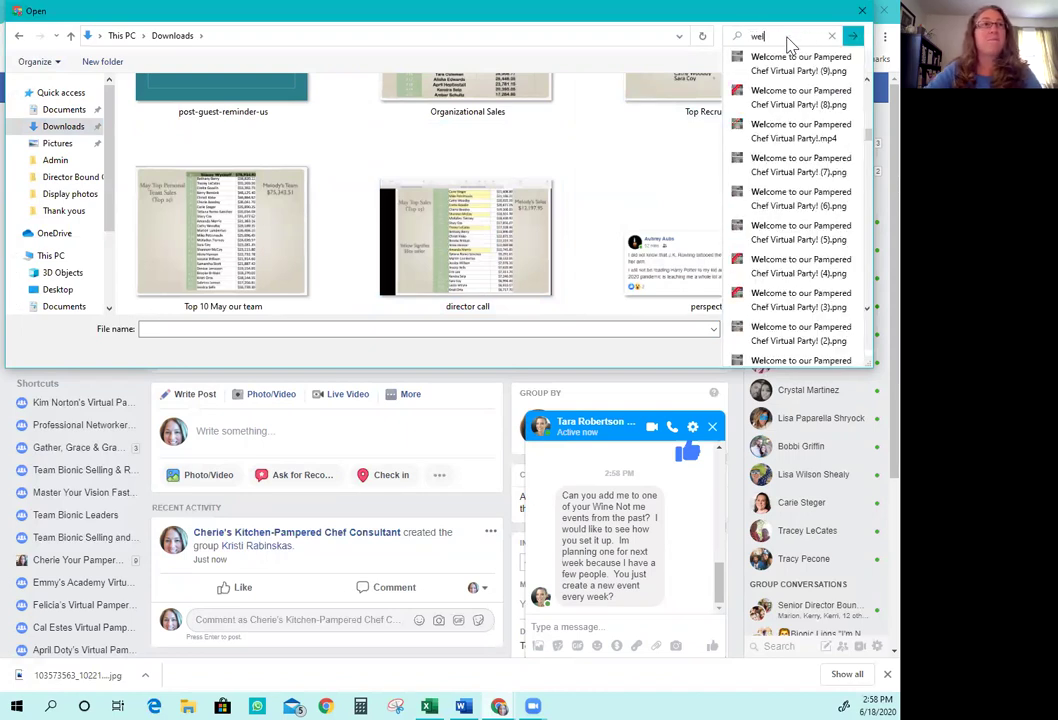
click(803, 172)
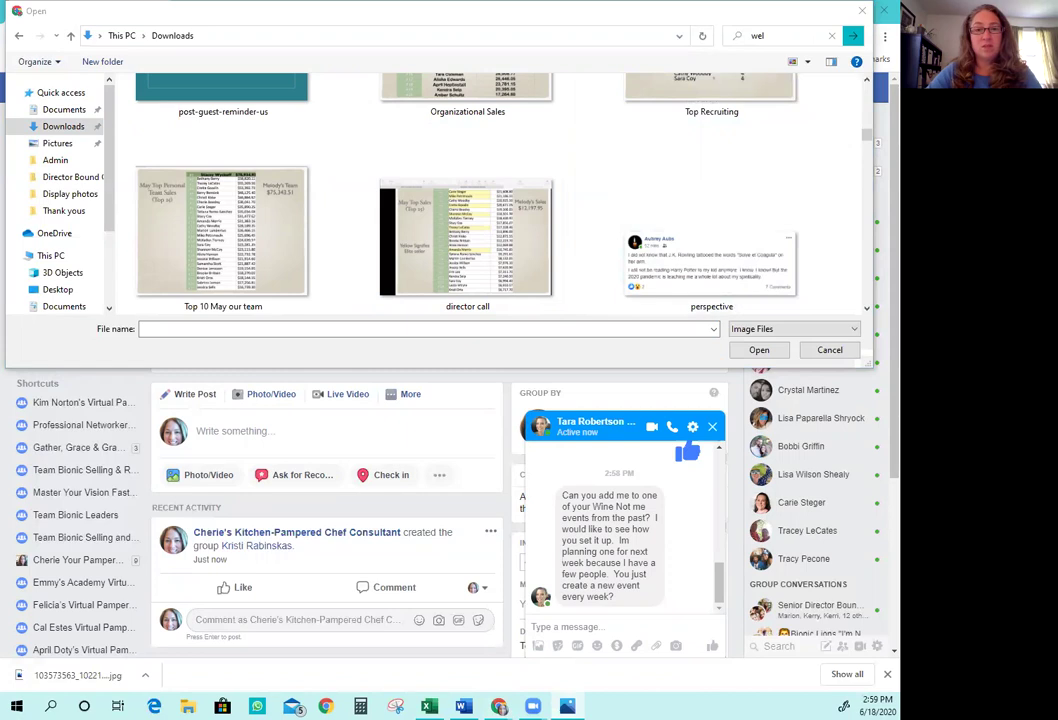
click(80, 94)
click(205, 231)
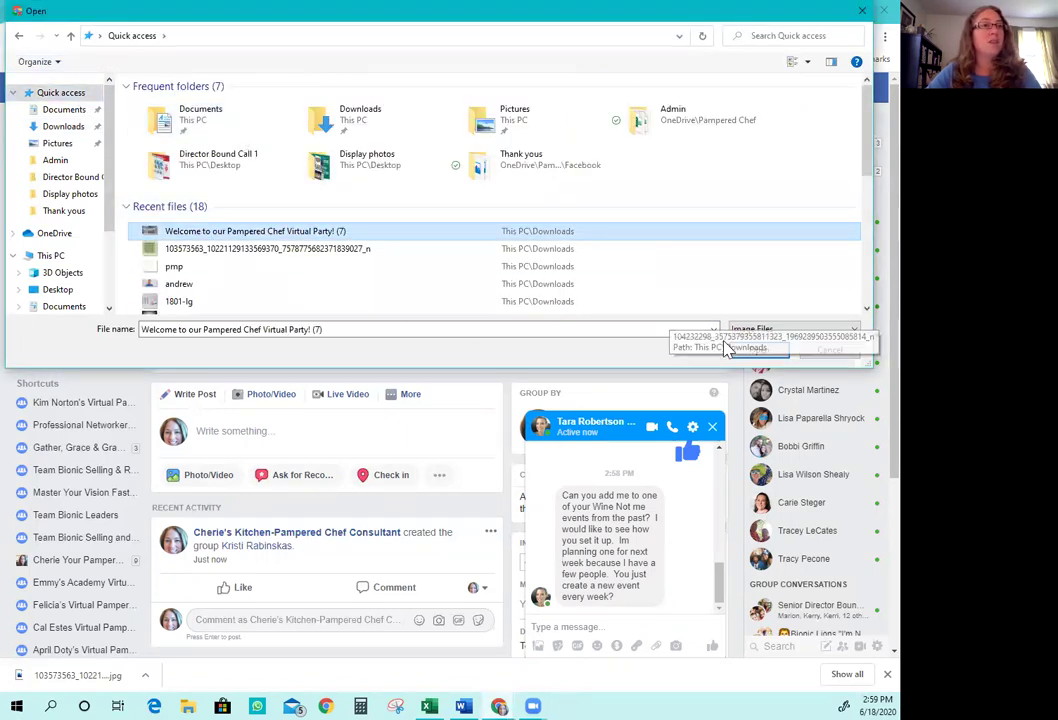
- Upload the Welcome banner, close the Messenger chat, and save it as the group cover
click(758, 350)
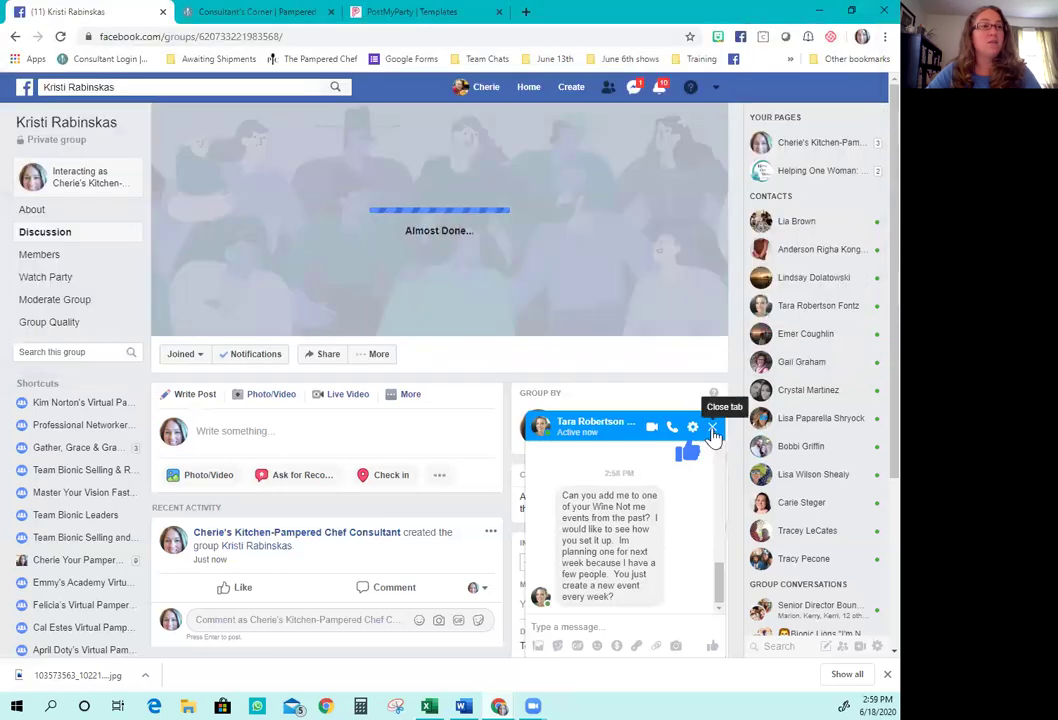
click(712, 427)
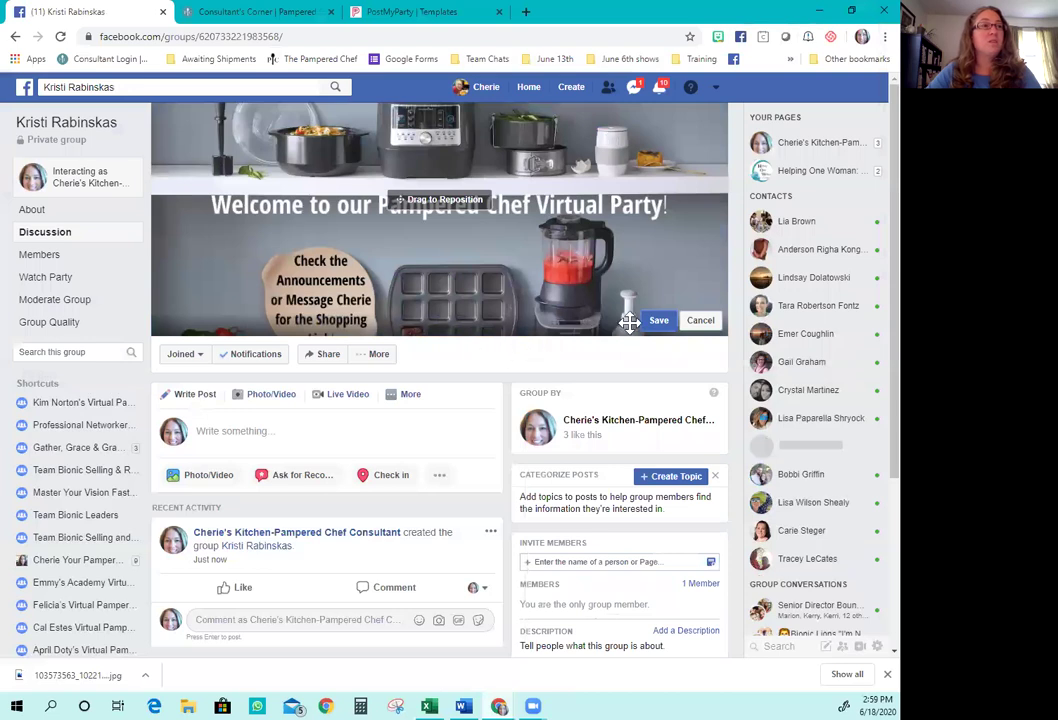
click(659, 322)
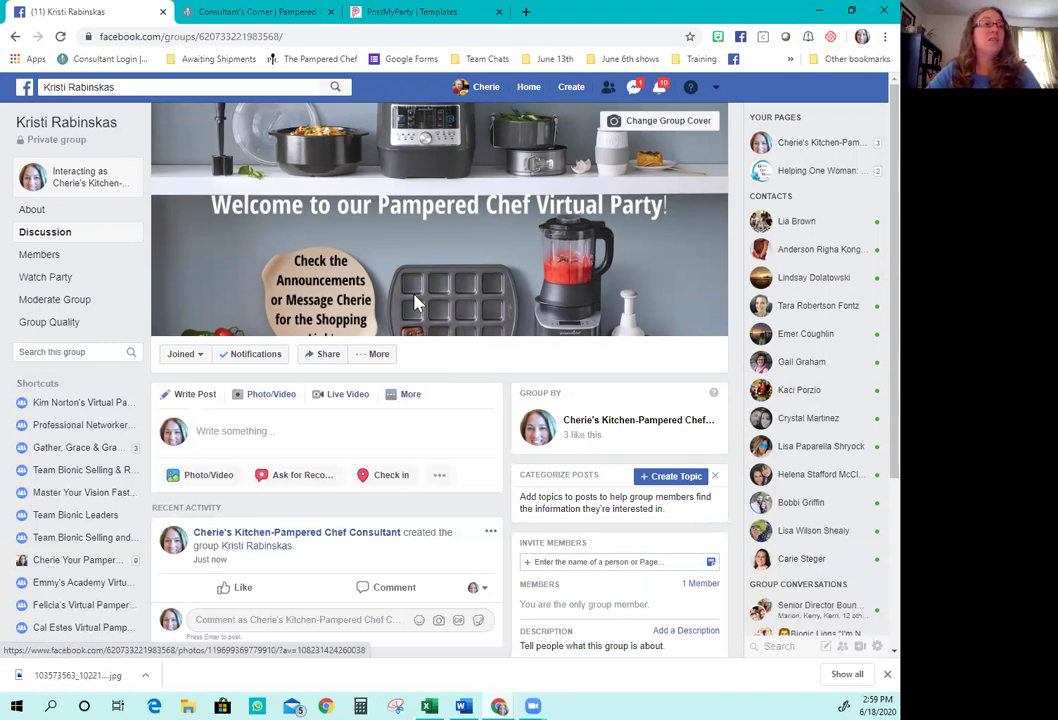
- Open Edit Group Settings via More, then bring up the 'Virtual Party Set Up' Word document
click(384, 356)
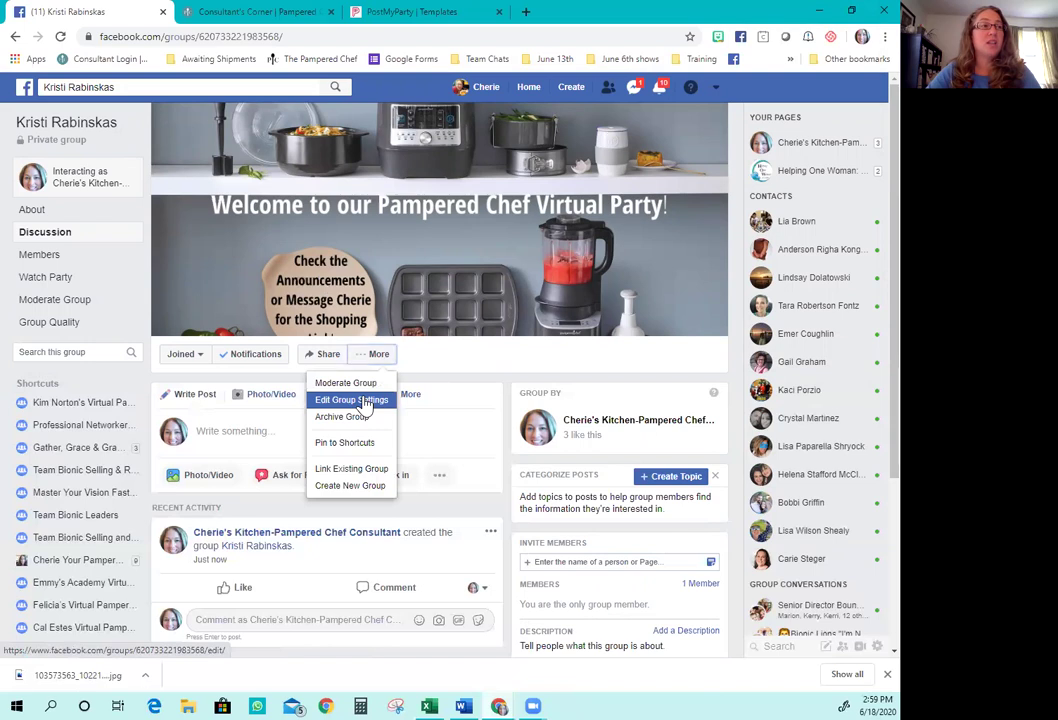
click(366, 400)
scroll(458, 366, down, 2)
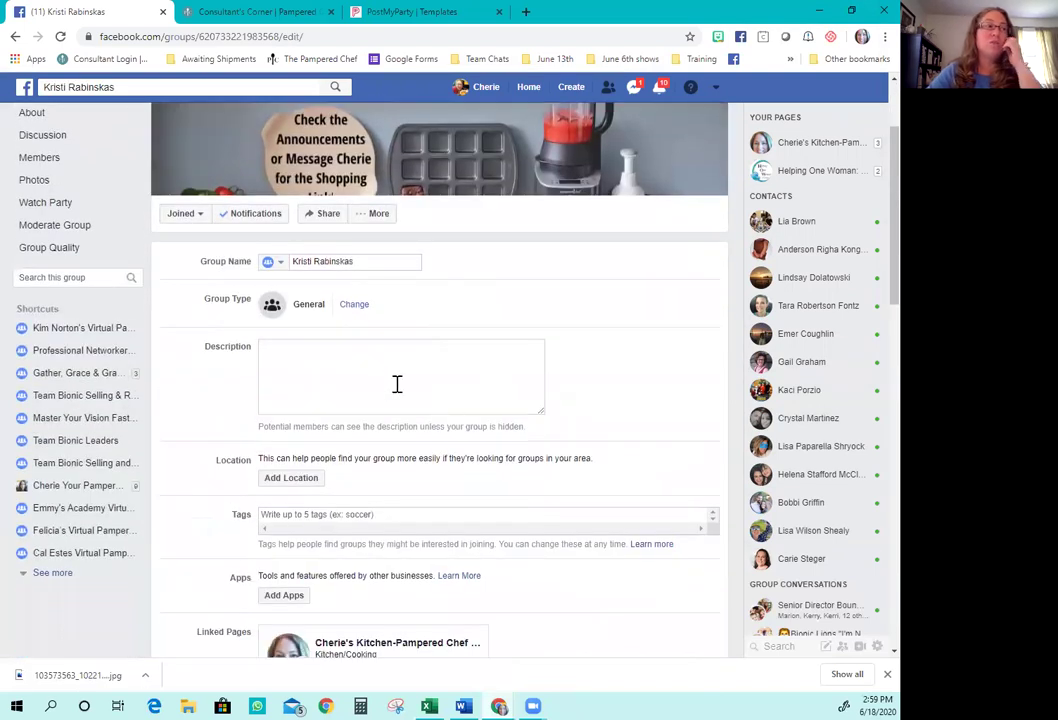
click(462, 704)
scroll(871, 380, up, 15)
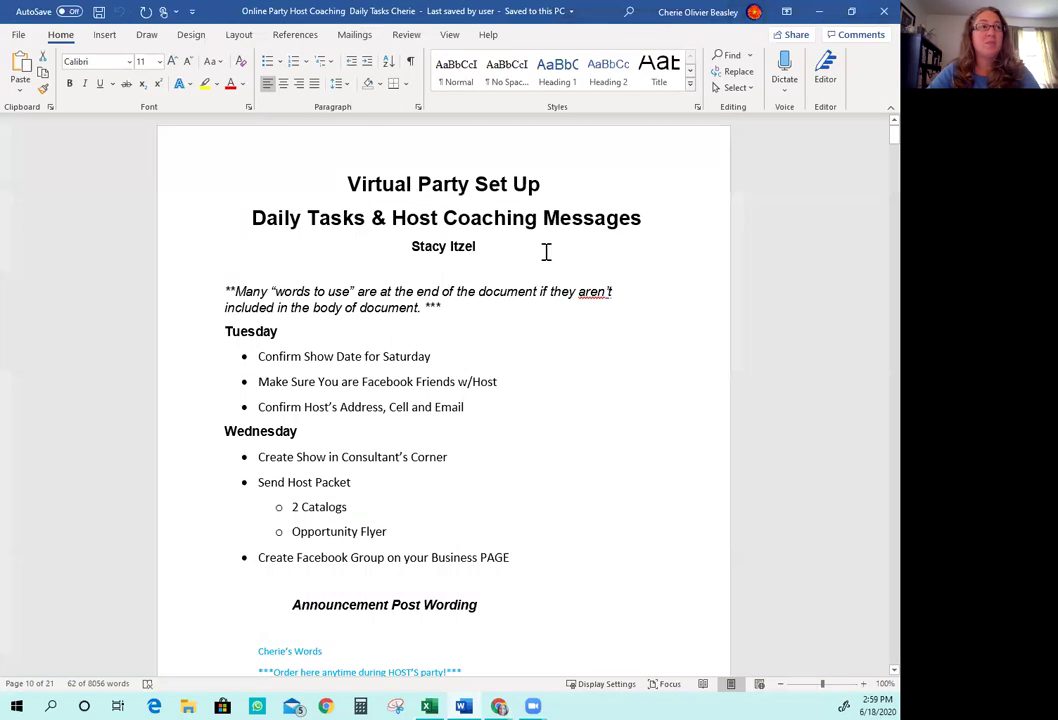
- Copy the Announcement Post Wording block through the consultant's contact details, then minimize Word
scroll(561, 422, down, 9)
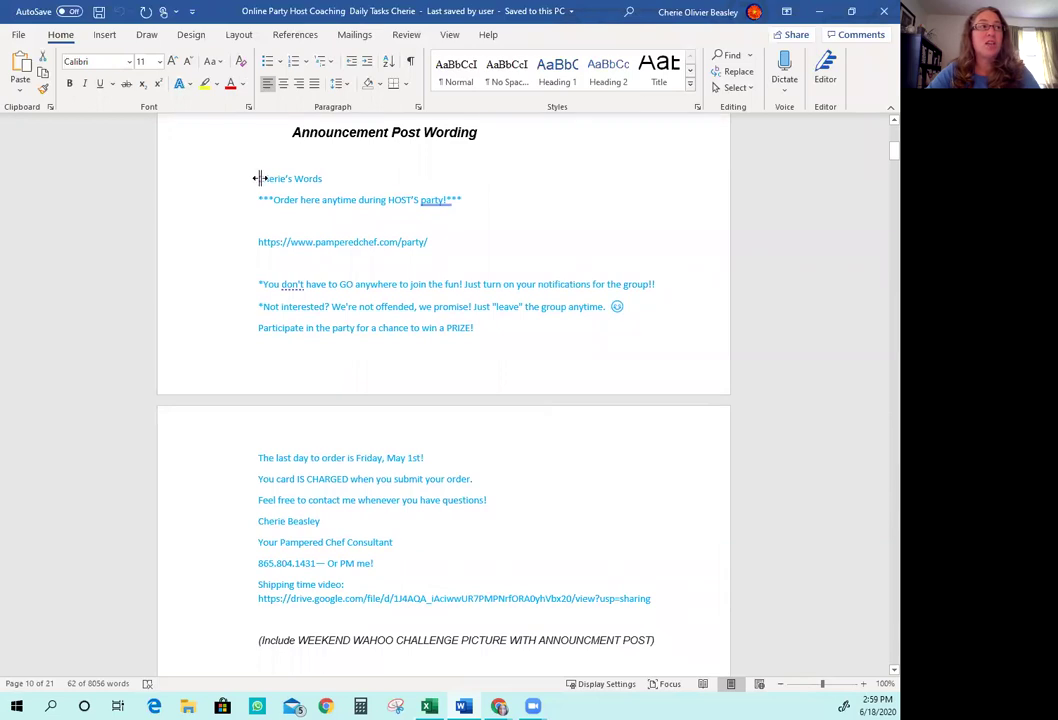
drag(261, 178, 418, 569)
right_click(390, 326)
click(444, 347)
click(819, 11)
- Paste the announcement wording into Description and replace HOST'S with the host's first name possessive
click(295, 350)
right_click(306, 350)
click(330, 458)
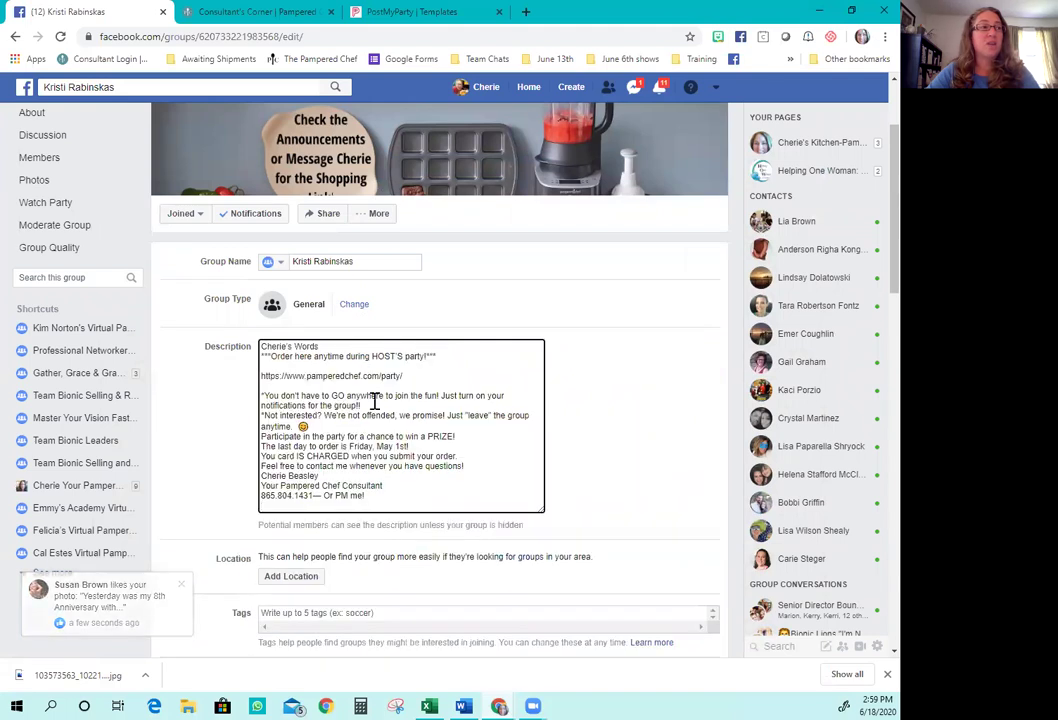
double_click(397, 355)
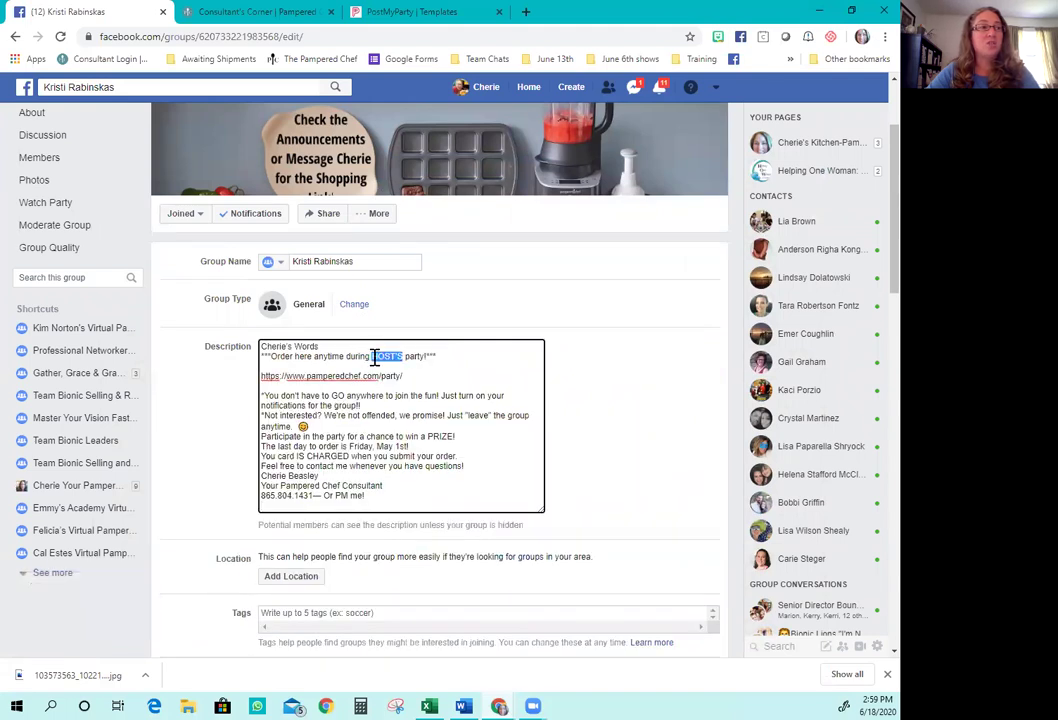
text(Kristi)
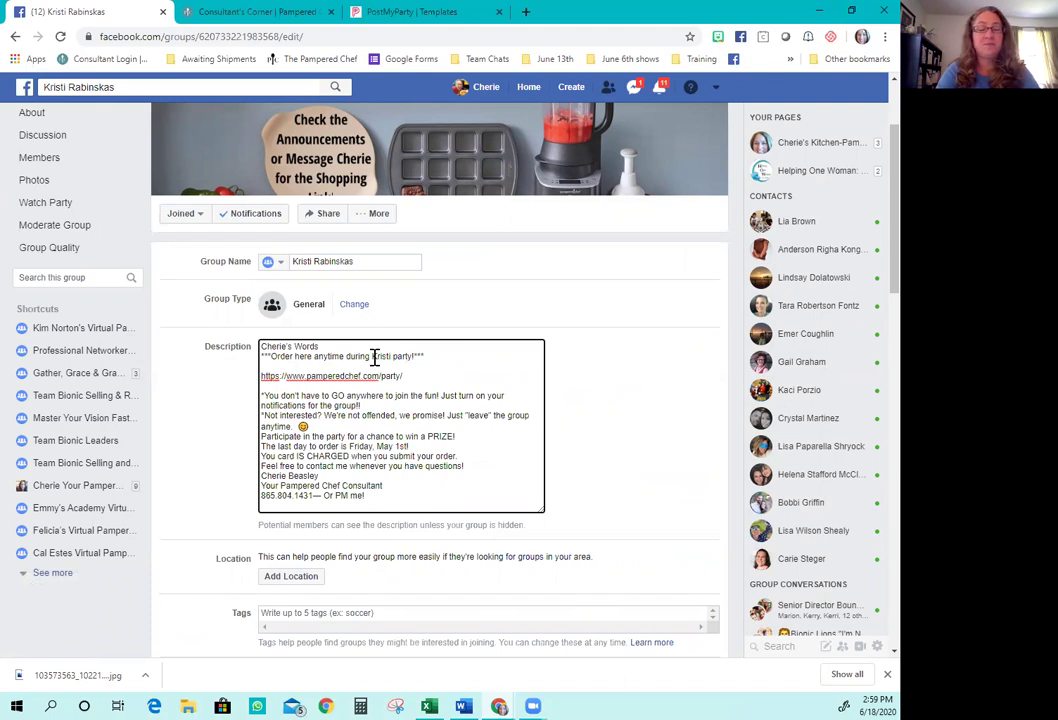
text('s)
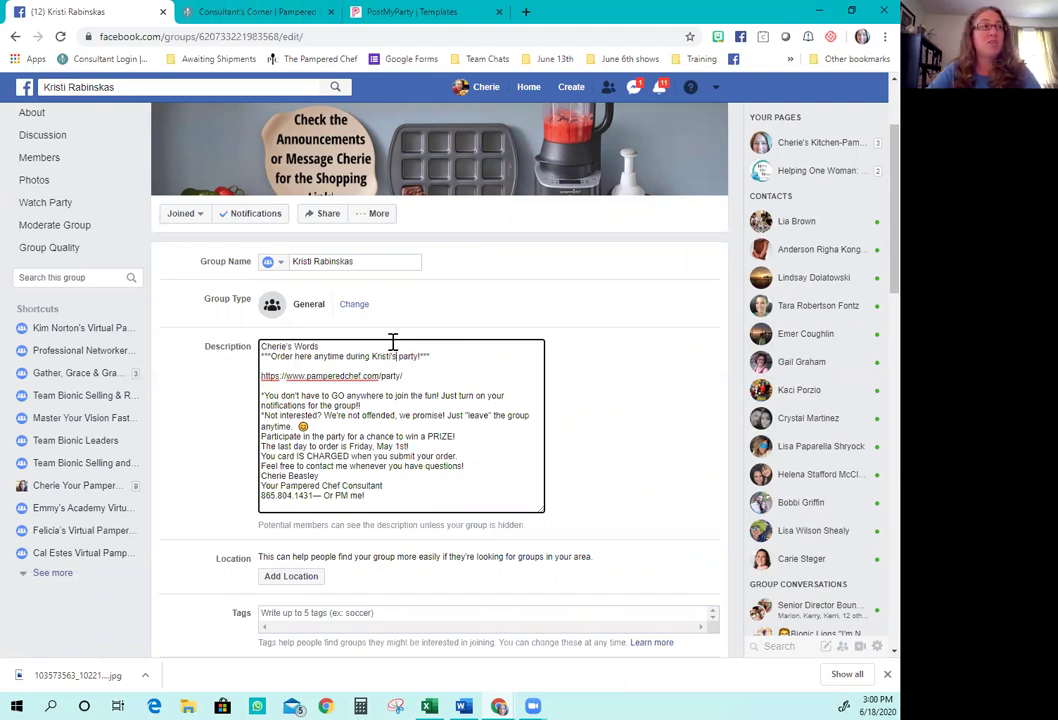
click(272, 14)
- Close the party info editor, choosing Save Changes
click(328, 349)
scroll(276, 345, up, 3)
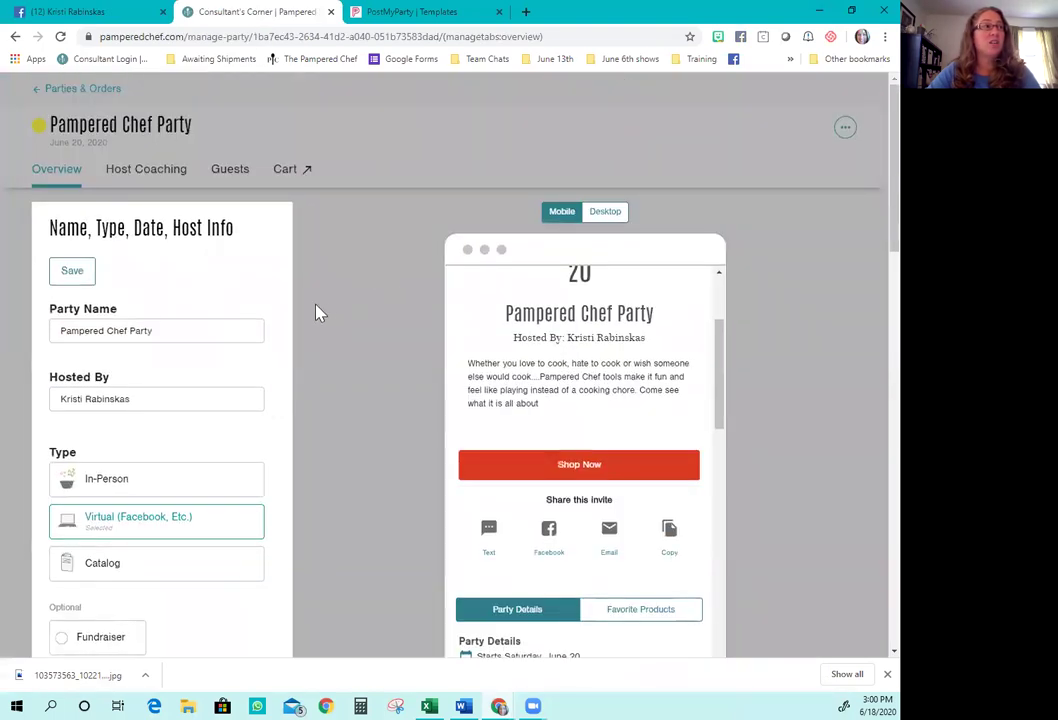
scroll(309, 300, down, 7)
scroll(305, 330, down, 4)
click(188, 375)
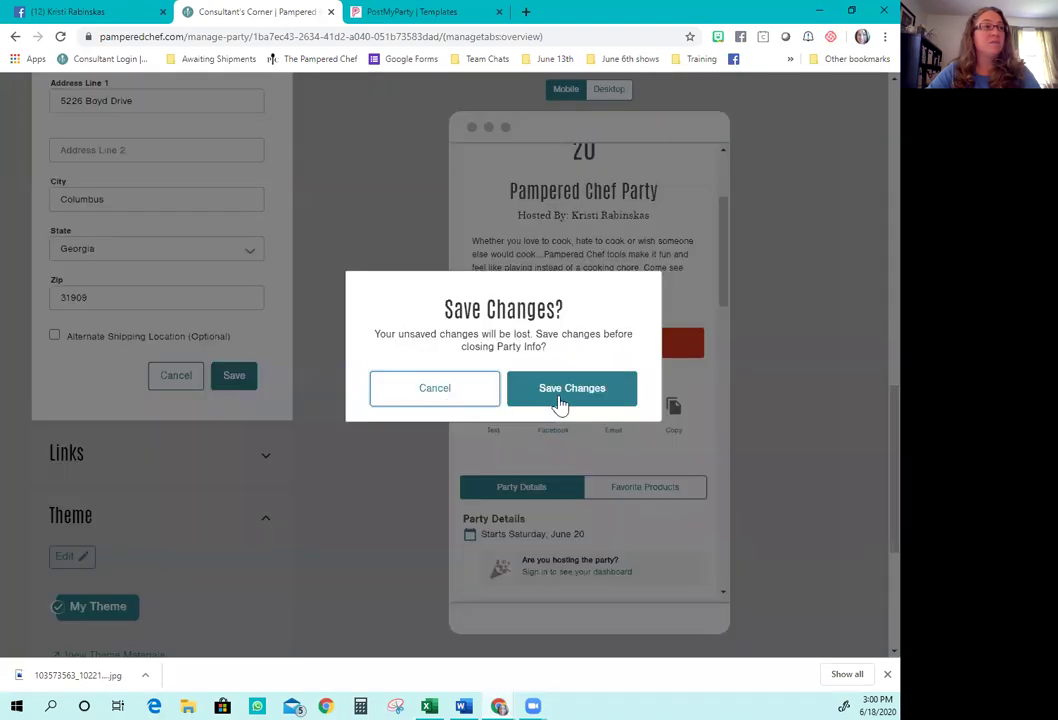
click(560, 400)
- Copy the Party Page share link and select the placeholder party URL in the group description
scroll(184, 330, up, 3)
click(174, 345)
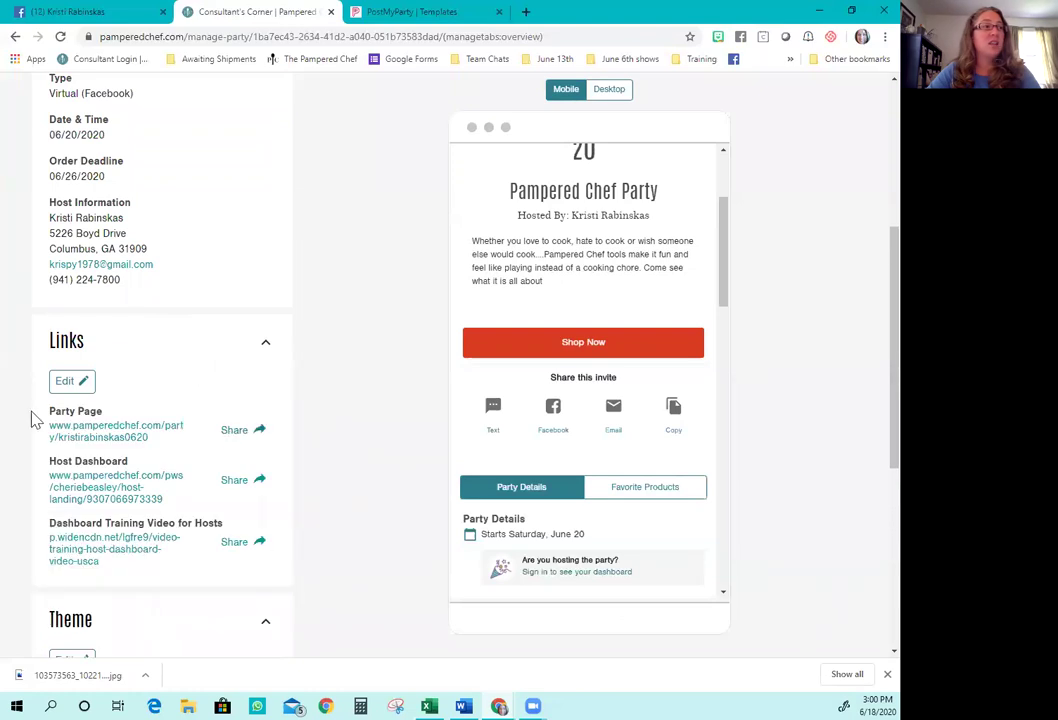
click(234, 432)
click(386, 212)
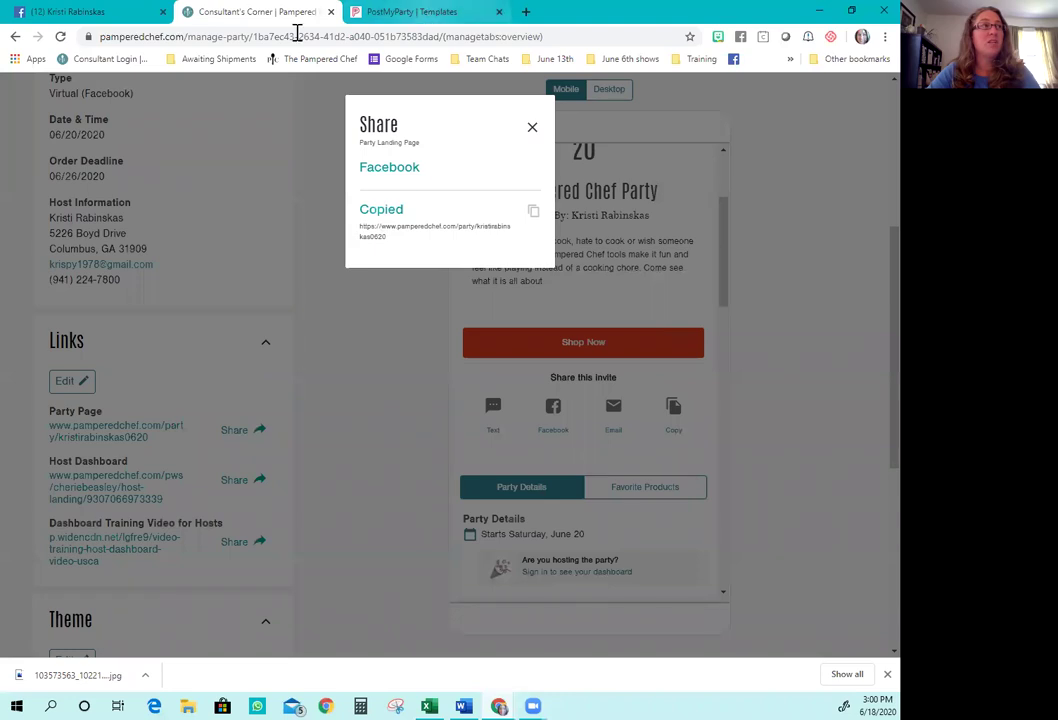
click(95, 12)
drag(415, 377, 225, 380)
- In the group description, paste the full party page link over the partial URL and change May 1st to June 26th
right_click(296, 380)
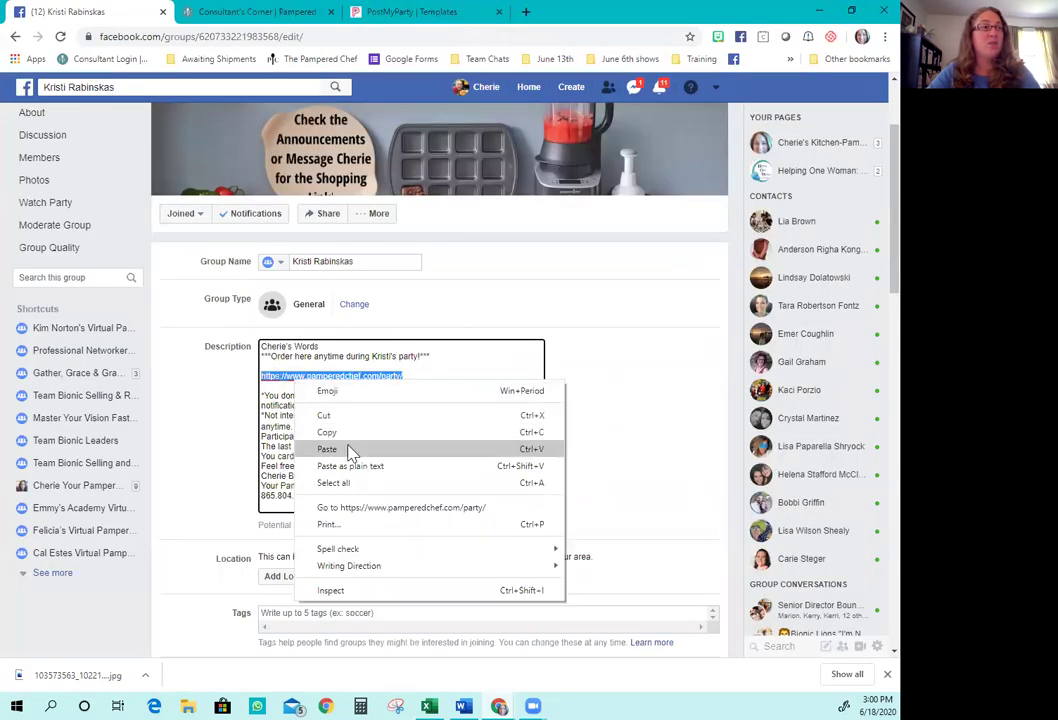
click(351, 447)
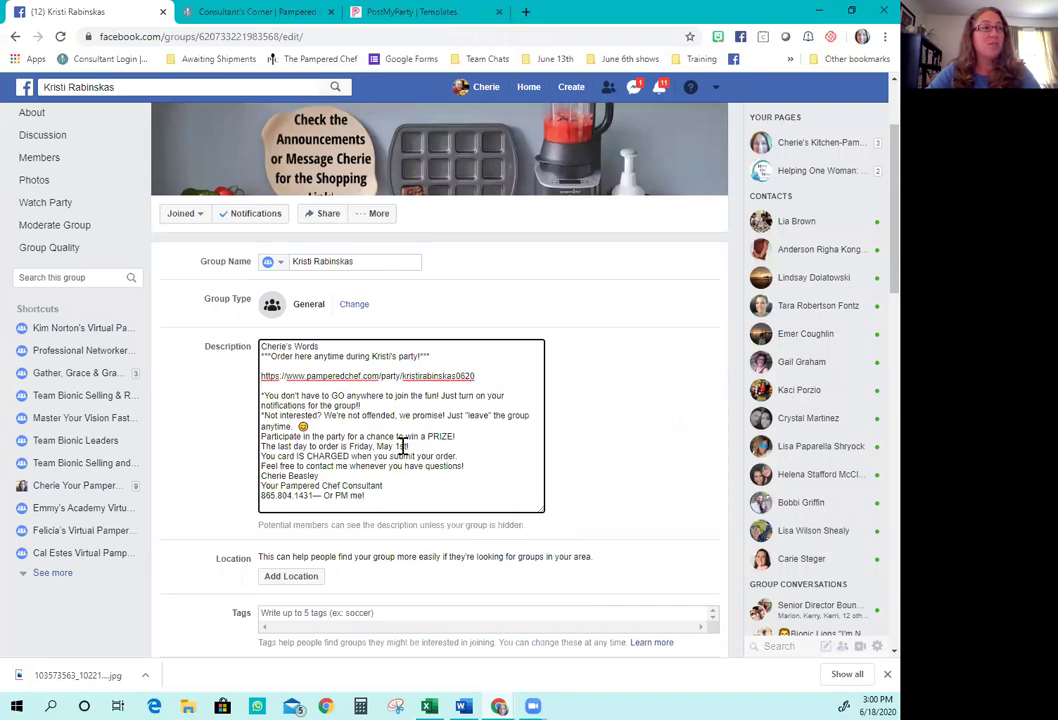
drag(407, 446, 381, 448)
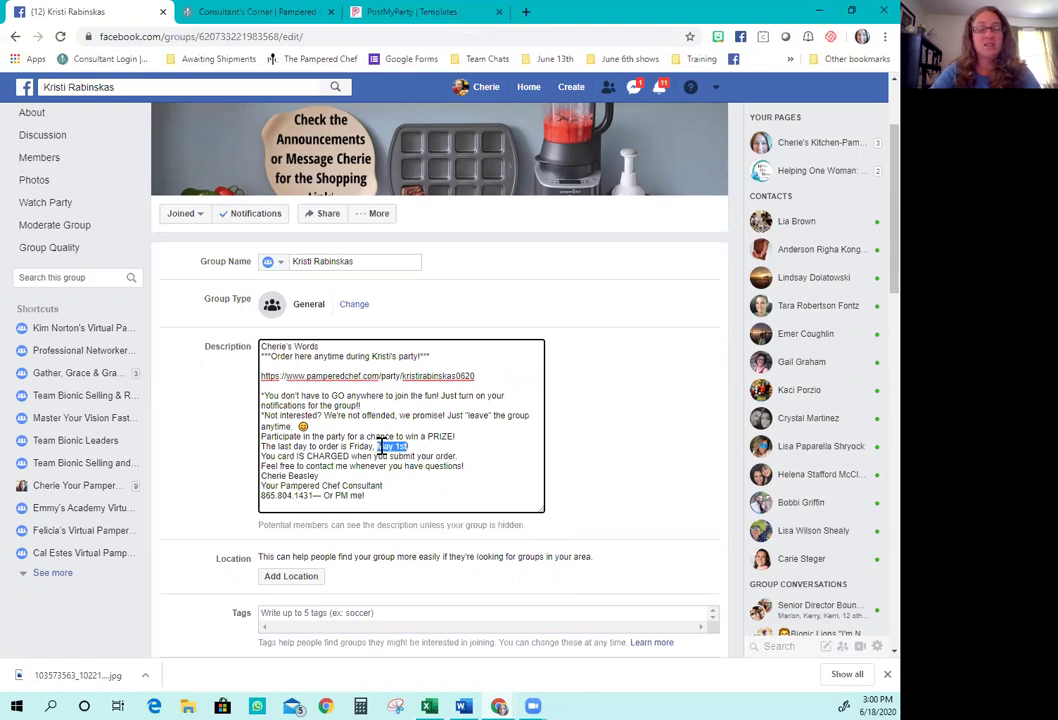
text(June)
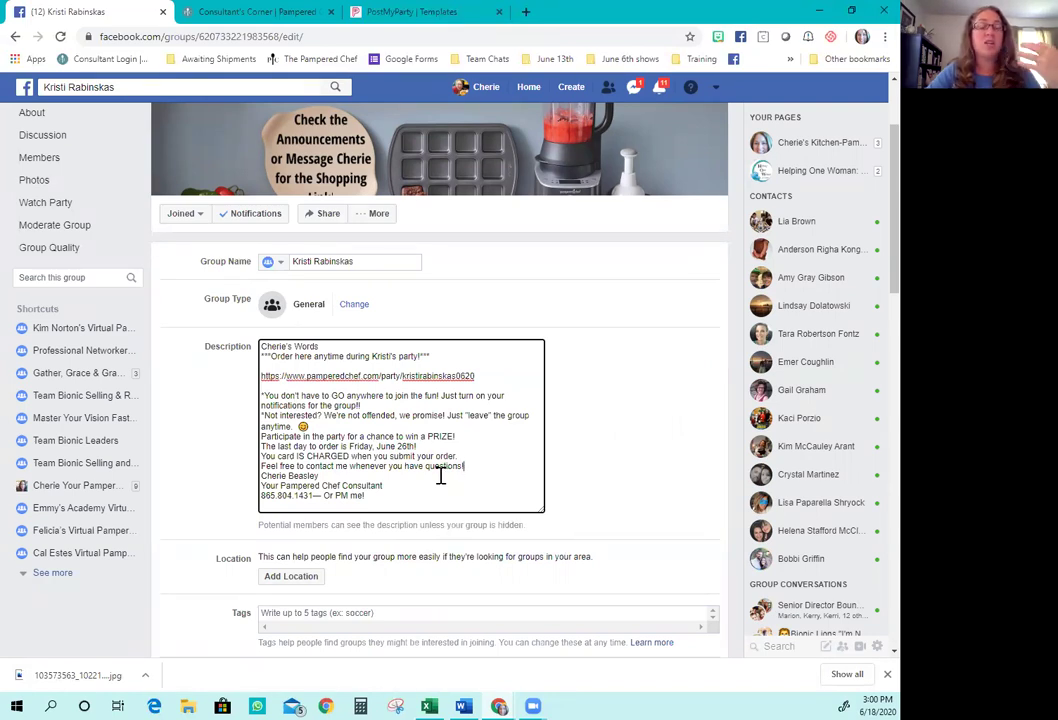
- Save the group settings
scroll(444, 472, down, 6)
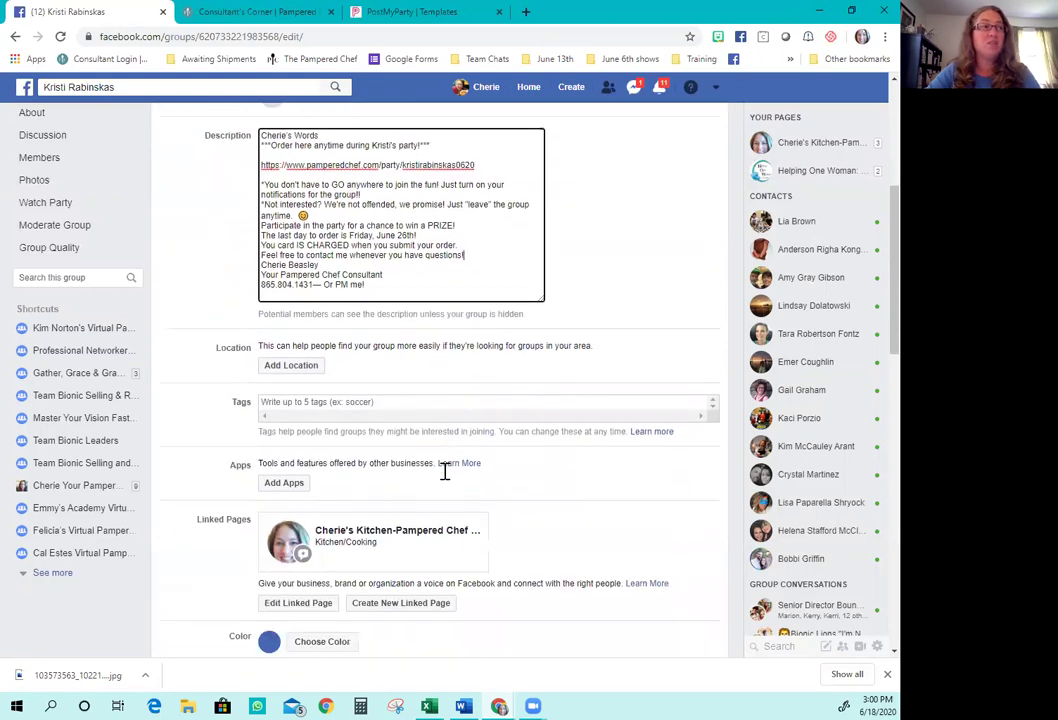
scroll(444, 472, down, 5)
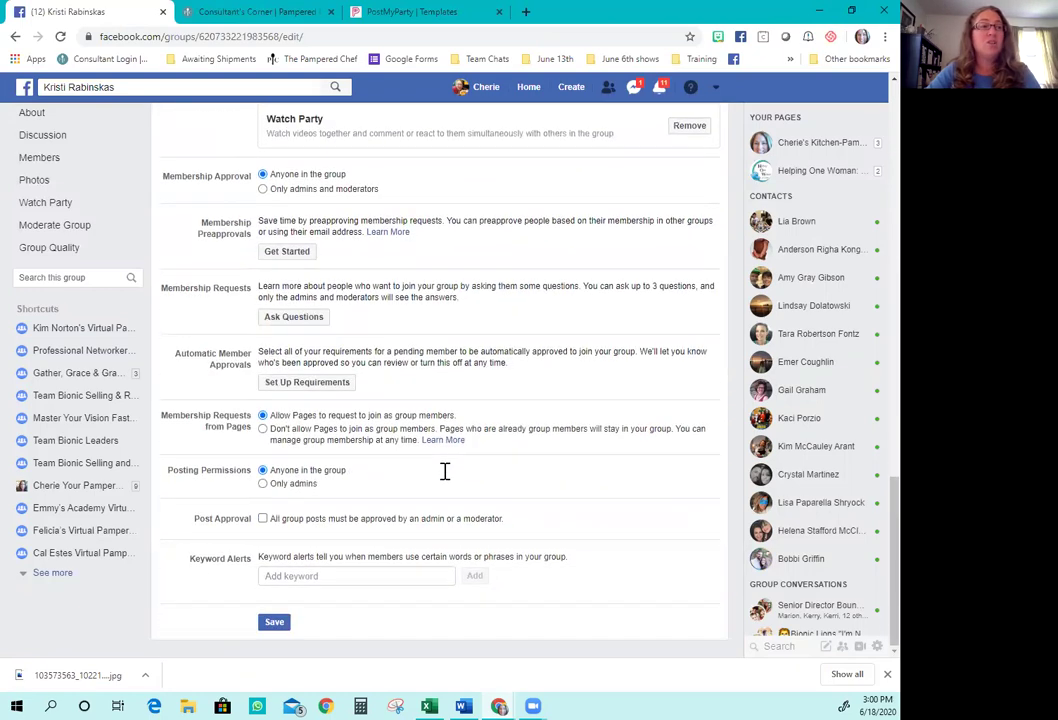
click(275, 626)
- Open Browse Apps for This Group from the Apps section via Add Apps
scroll(274, 630, up, 5)
scroll(363, 576, up, 5)
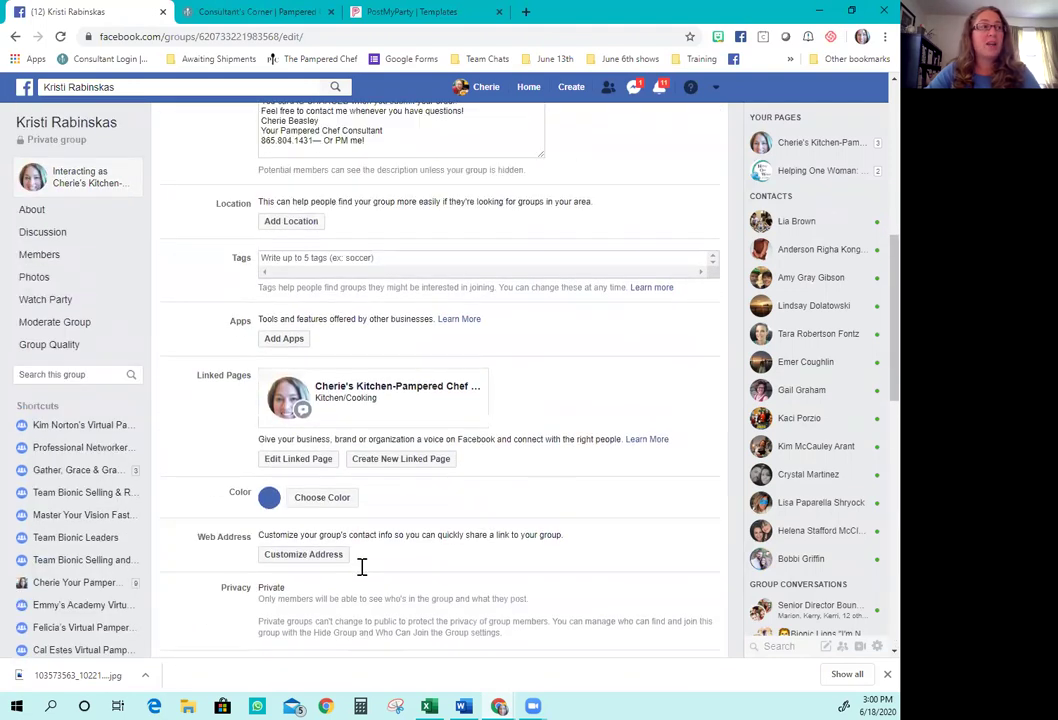
click(287, 500)
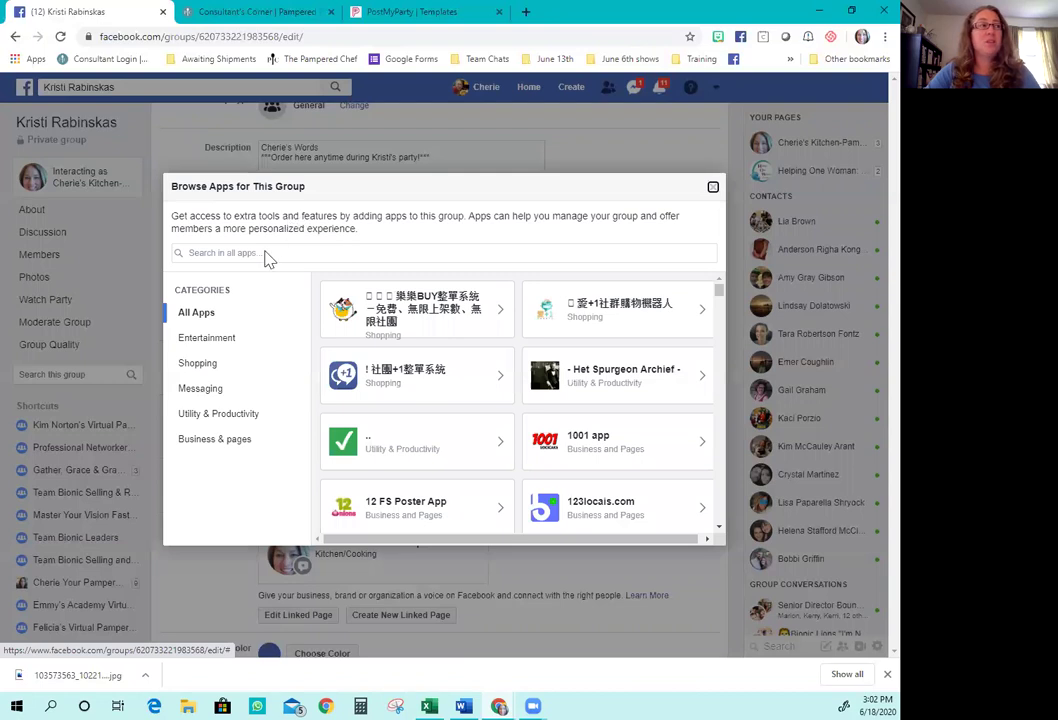
- Search the app catalogue for 'postmy', add the PostMyParty app to the group, and finish with Done
click(265, 252)
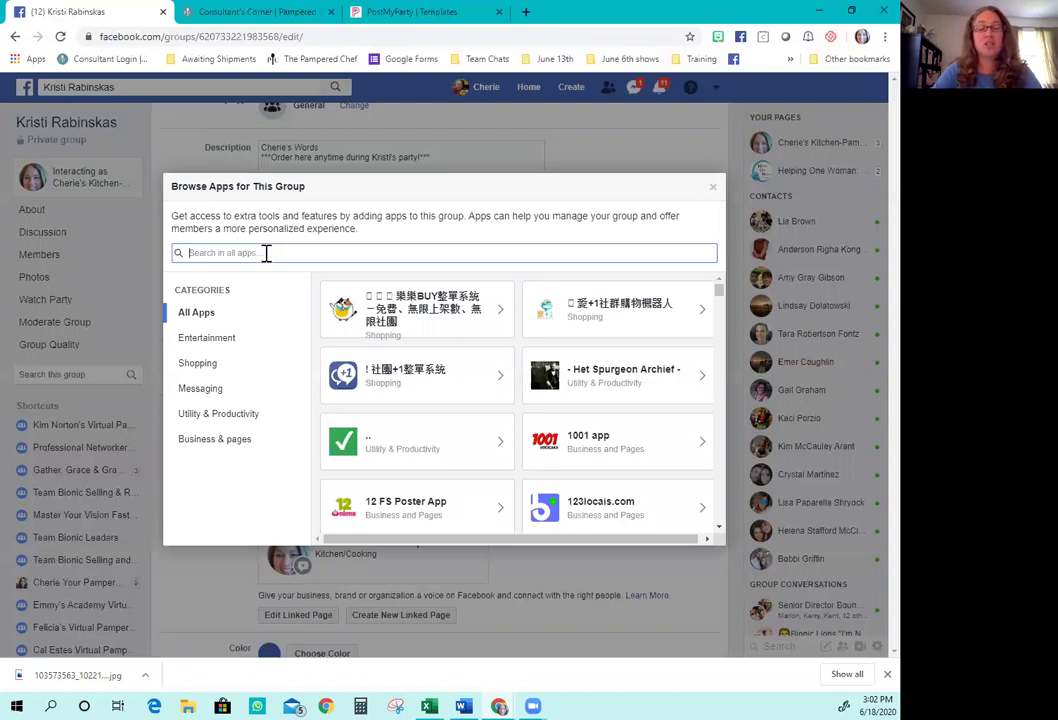
text(post)
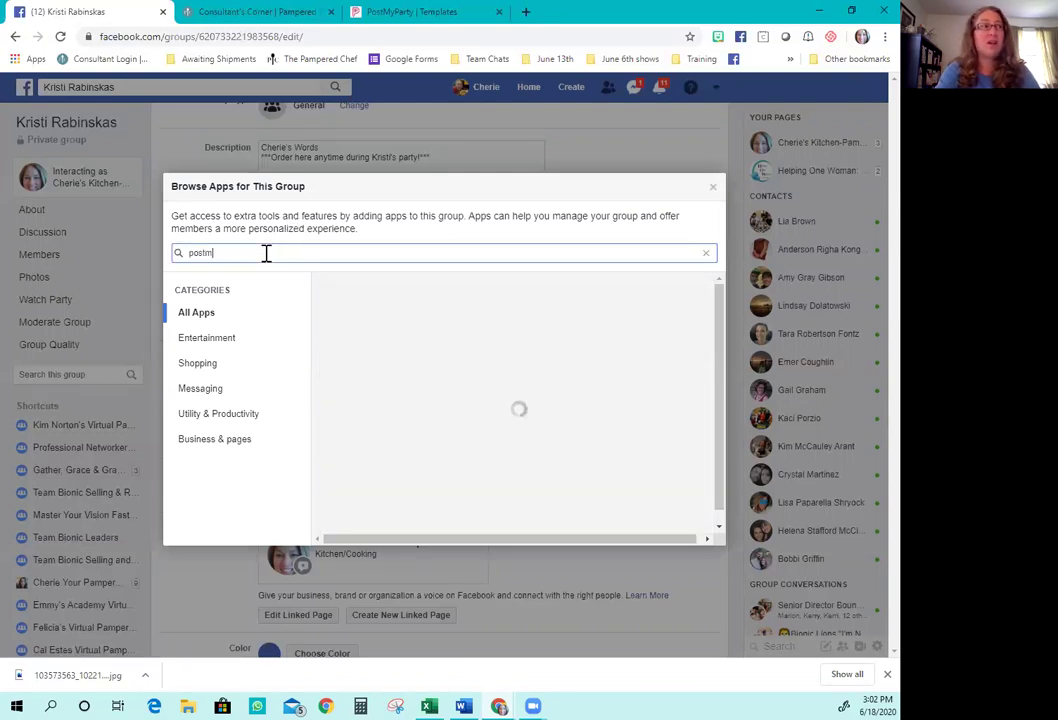
text(my)
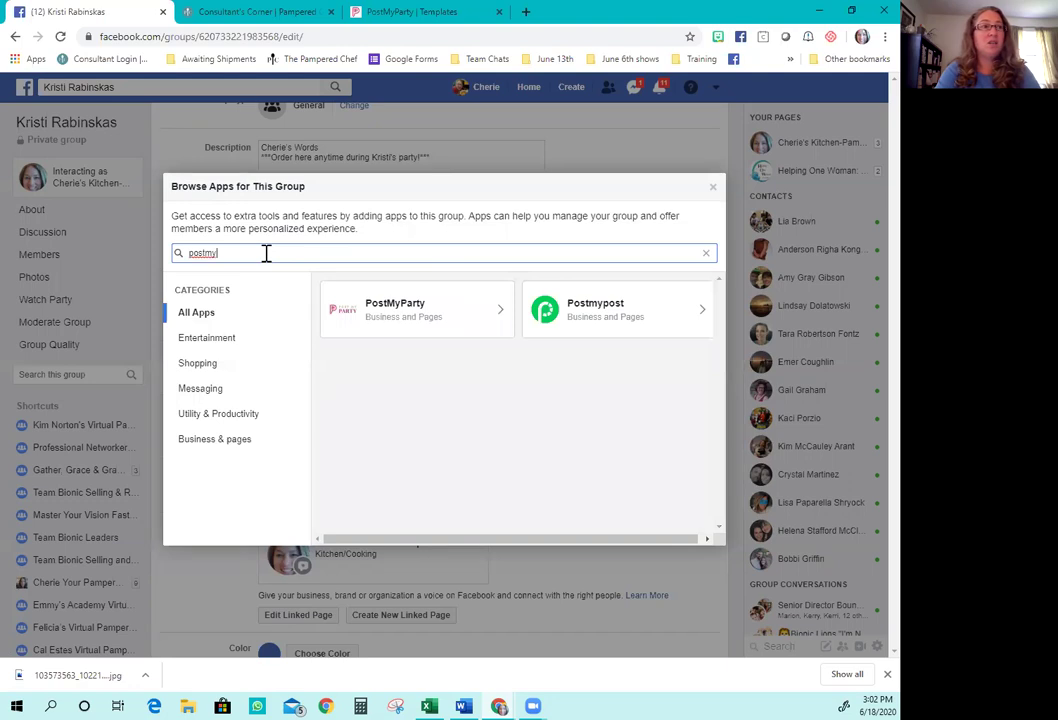
click(413, 322)
click(628, 430)
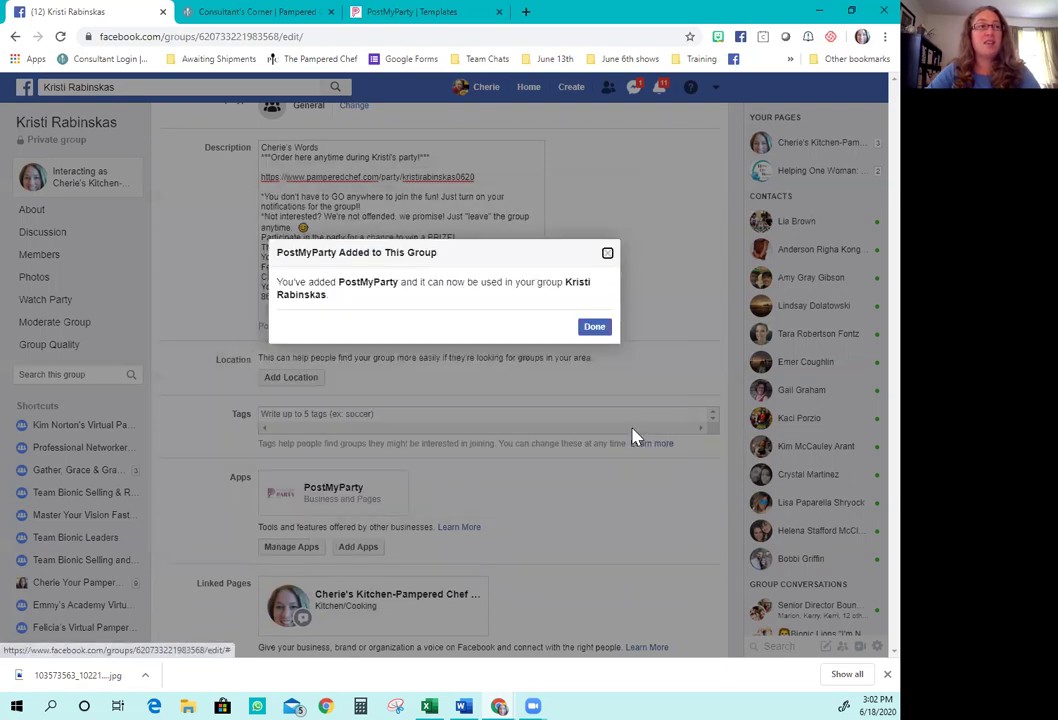
click(593, 329)
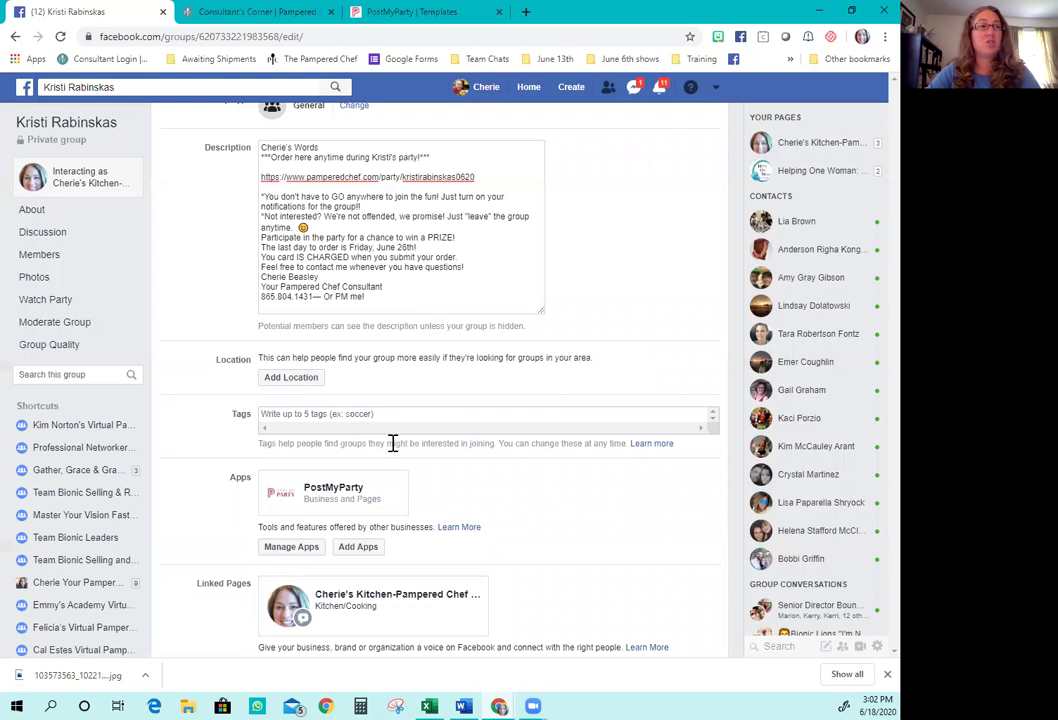
- Save the group settings with PostMyParty listed under Apps
scroll(335, 472, down, 15)
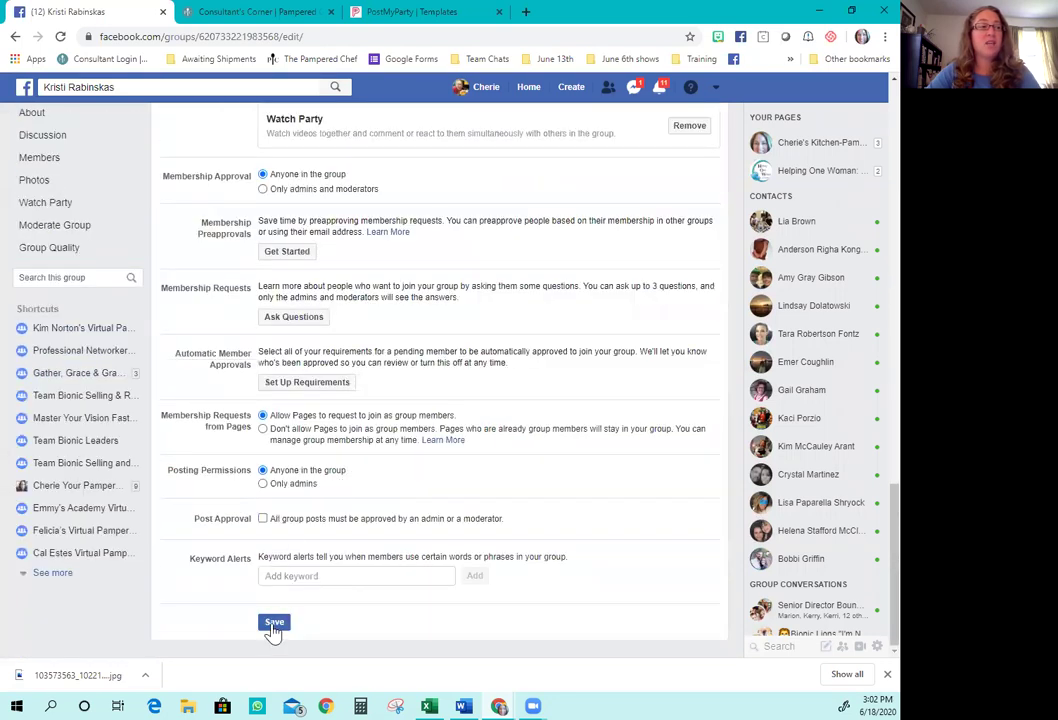
click(273, 626)
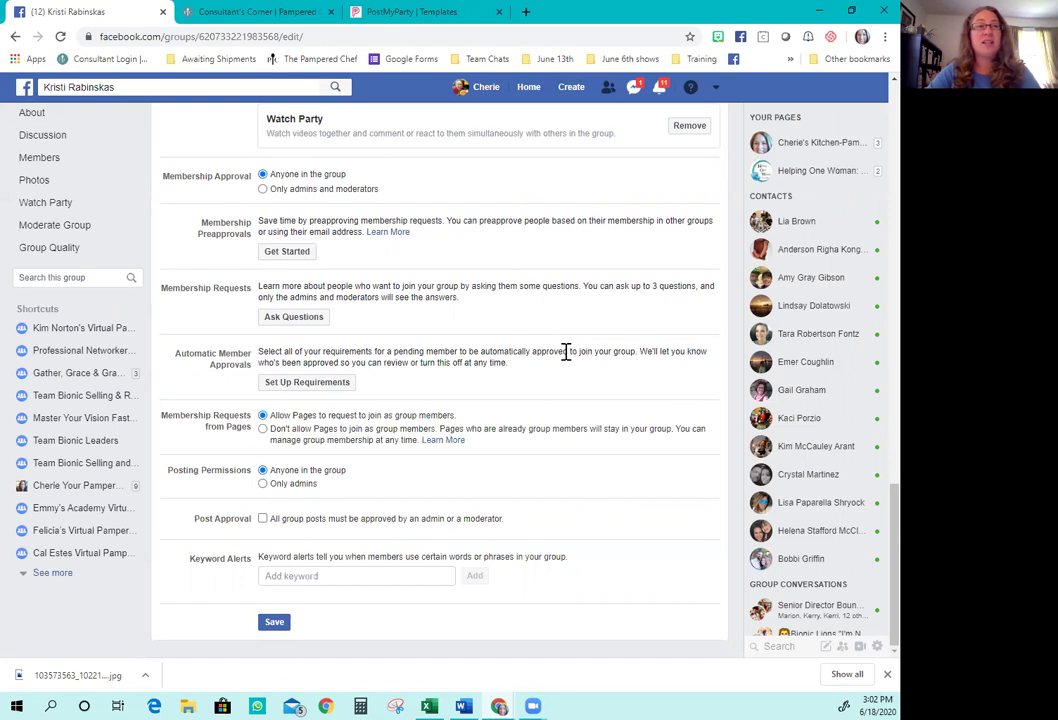
scroll(567, 350, up, 5)
scroll(567, 360, up, 10)
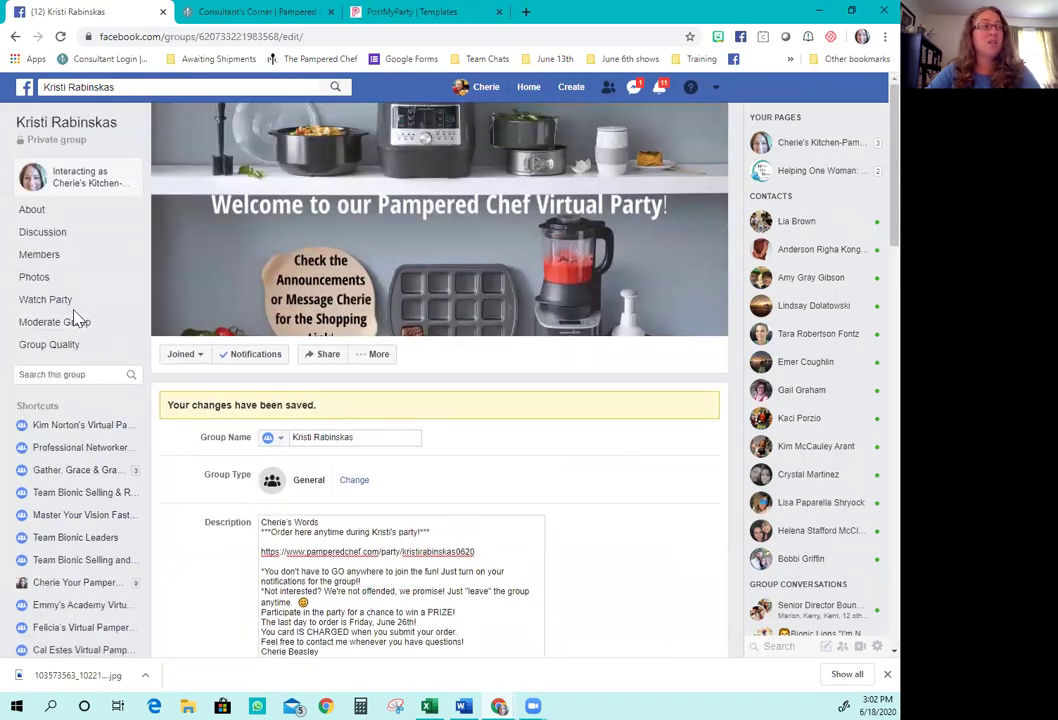
- From the Discussion page, reopen Edit Group Settings and scroll to the Description
click(55, 235)
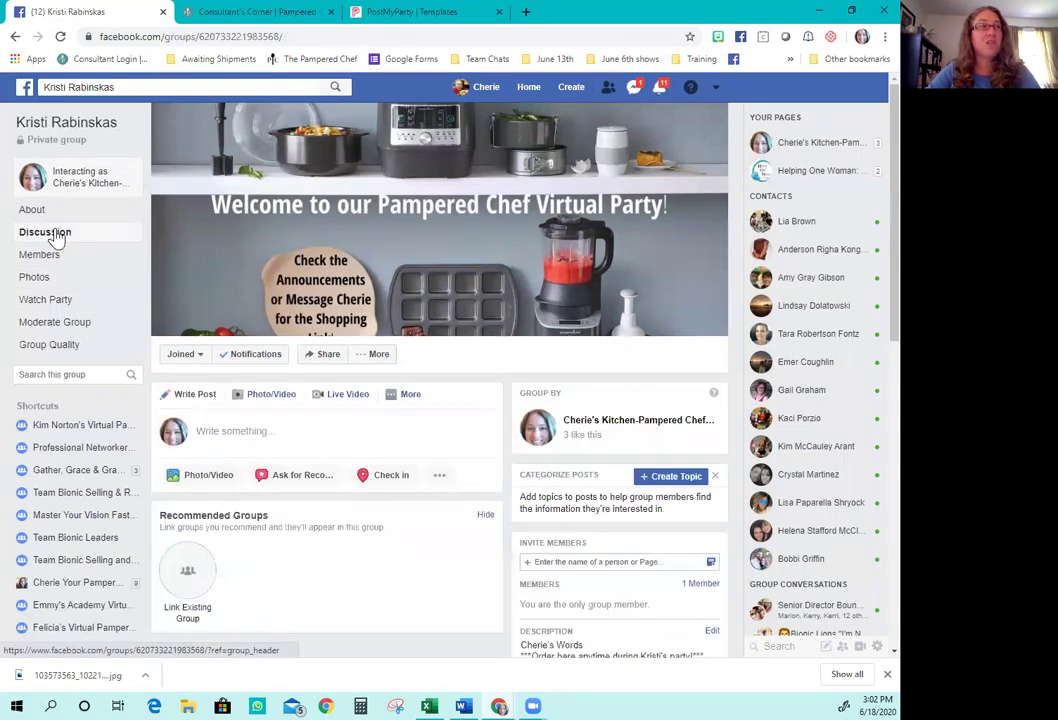
click(378, 355)
click(362, 401)
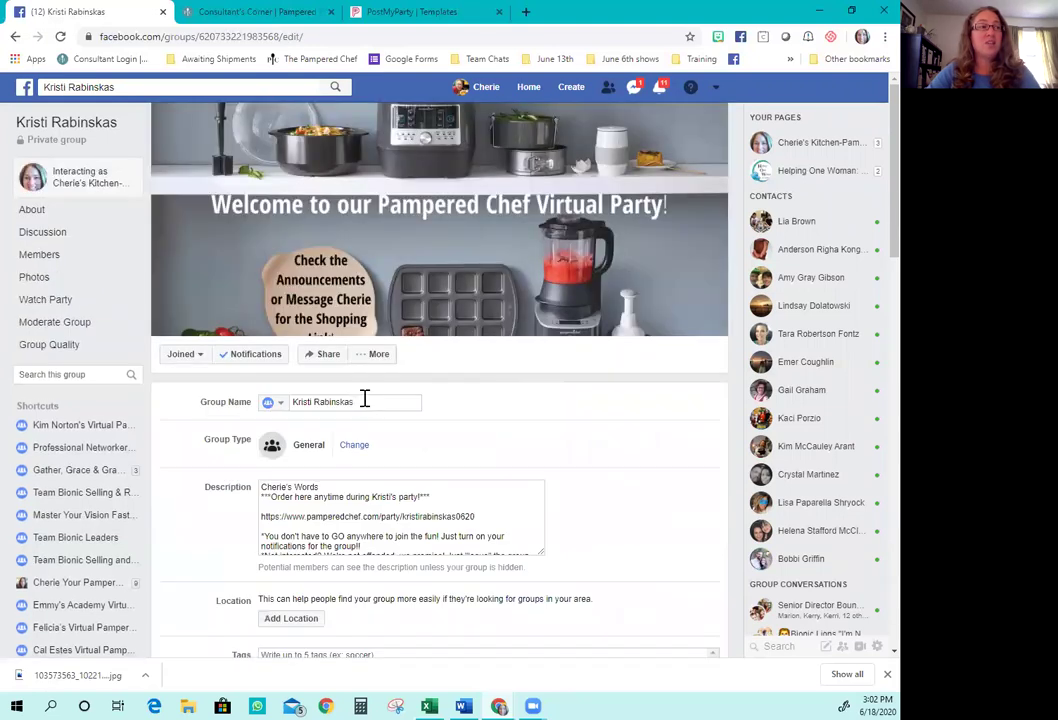
scroll(401, 425, down, 2)
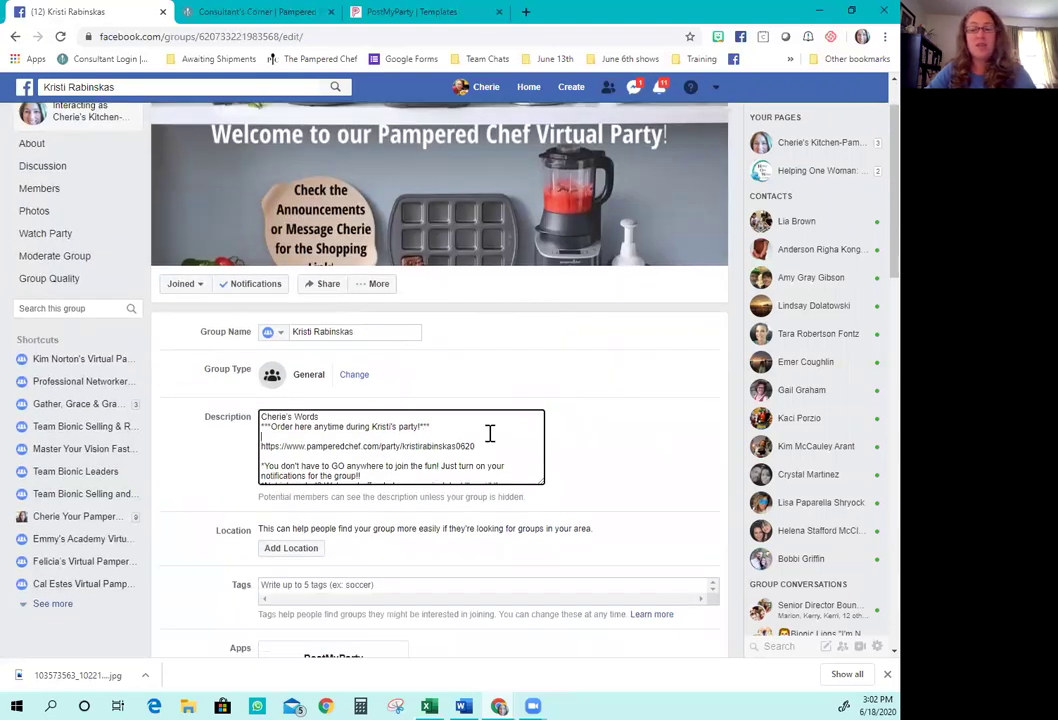
- Delete the signature heading line at the top of the group description
click(490, 432)
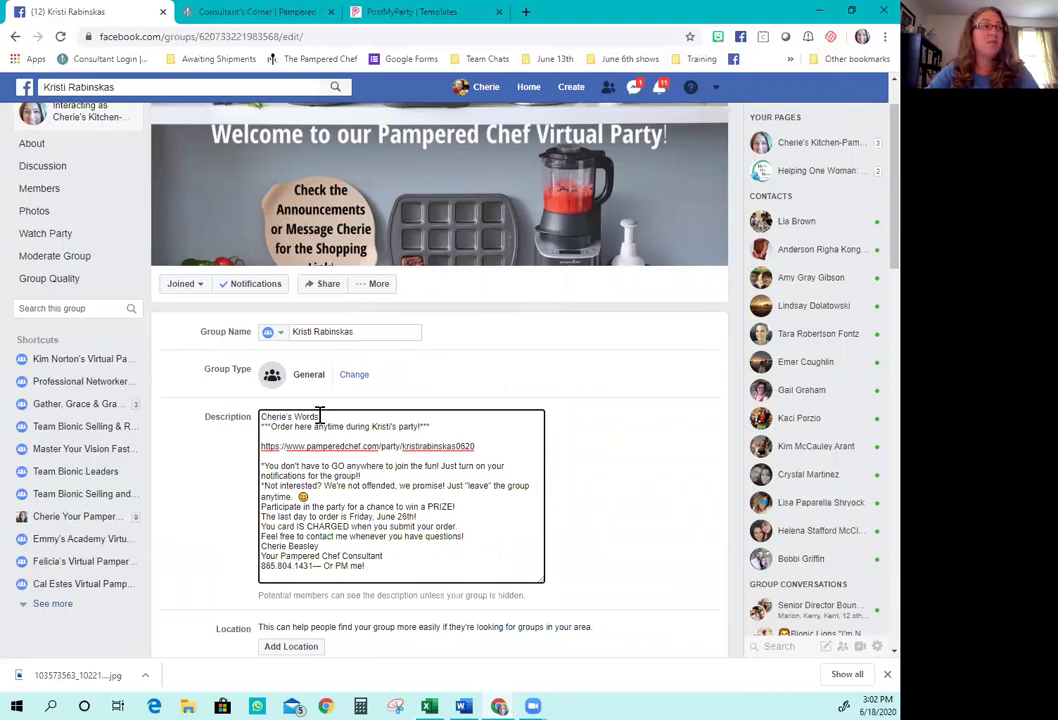
drag(320, 415, 262, 417)
key(BackSpace)
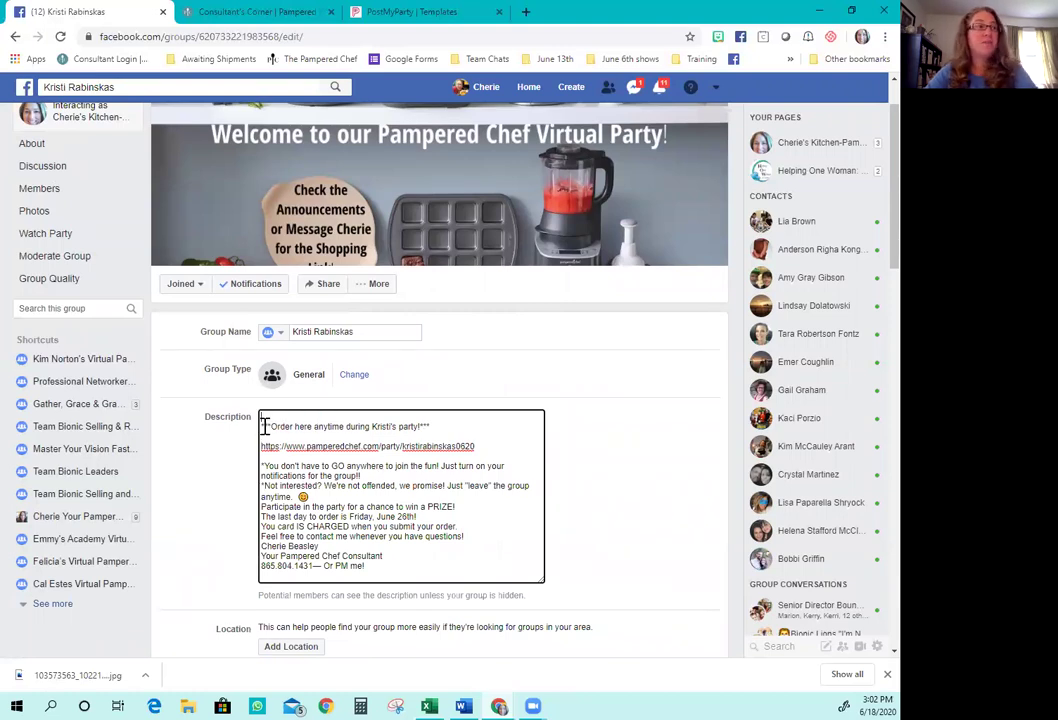
- Copy the entire description text, then close the photo viewer
drag(263, 426, 477, 567)
right_click(372, 527)
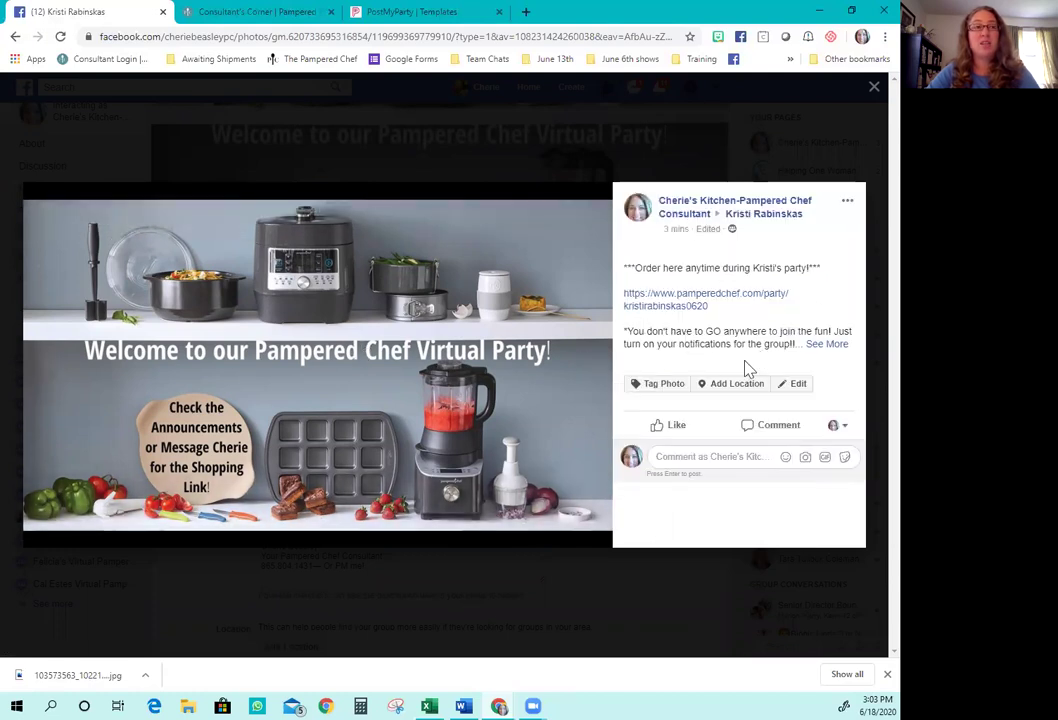
click(873, 88)
scroll(52, 170, down, 3)
- Join the group as the personal profile for 2 members, then interact as the business Page again
click(50, 172)
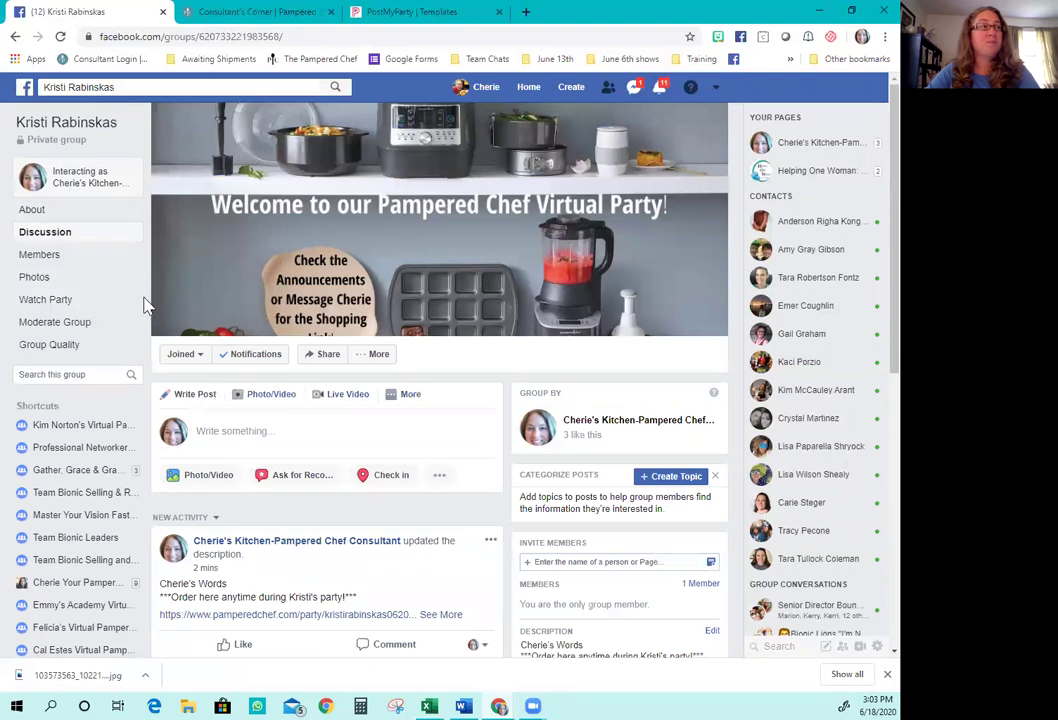
click(76, 188)
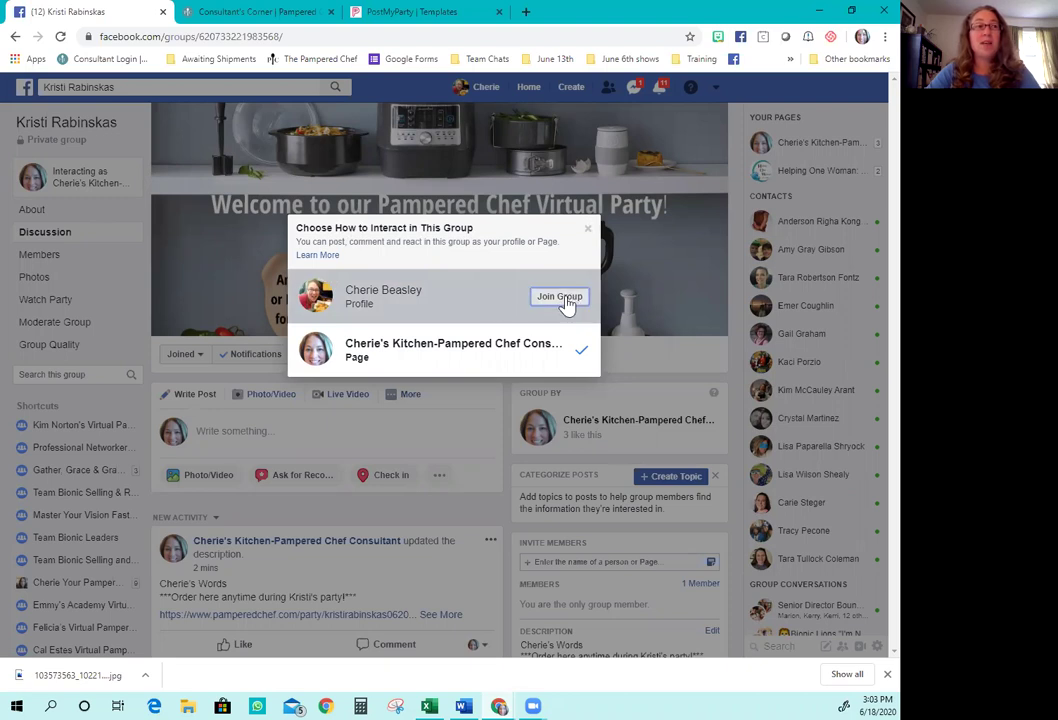
click(564, 297)
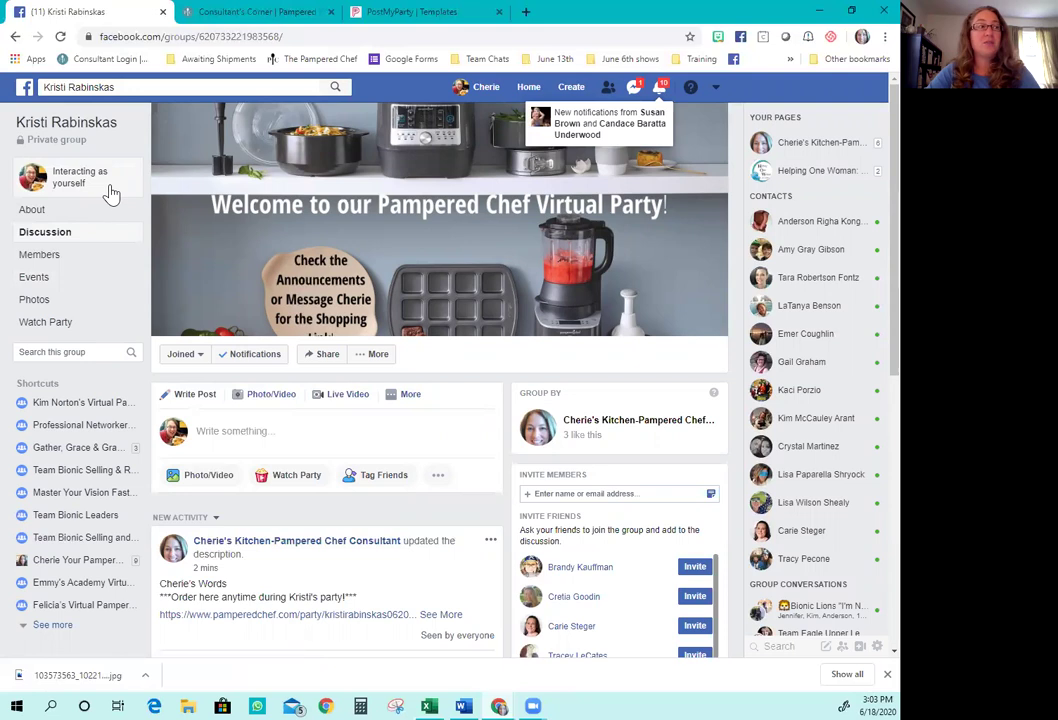
click(72, 178)
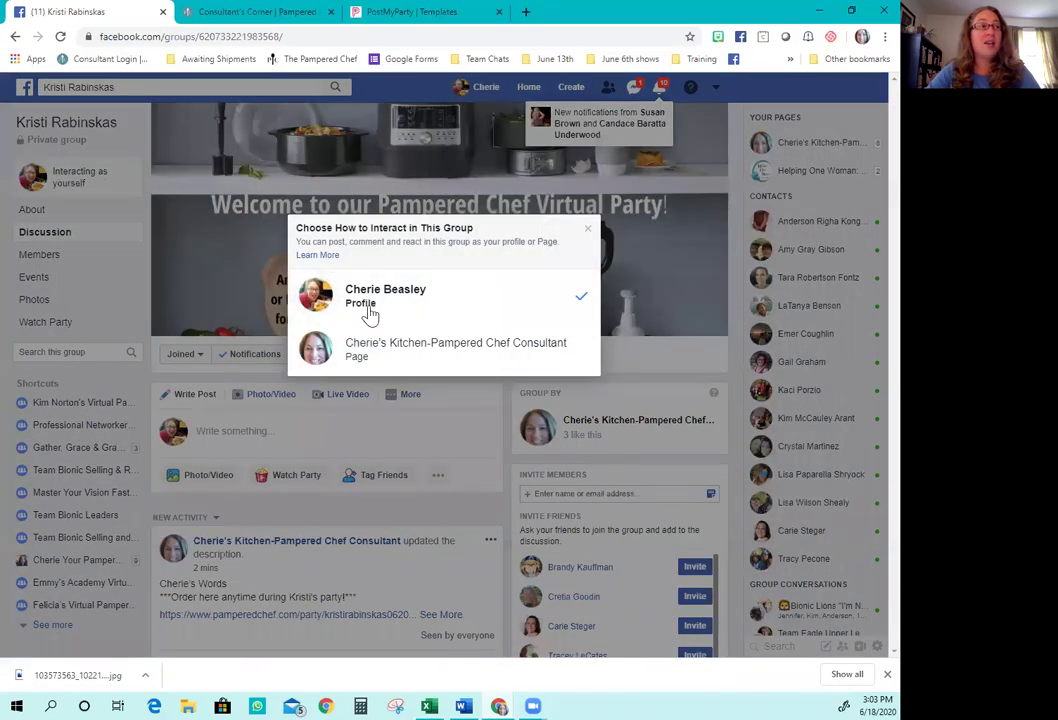
click(400, 360)
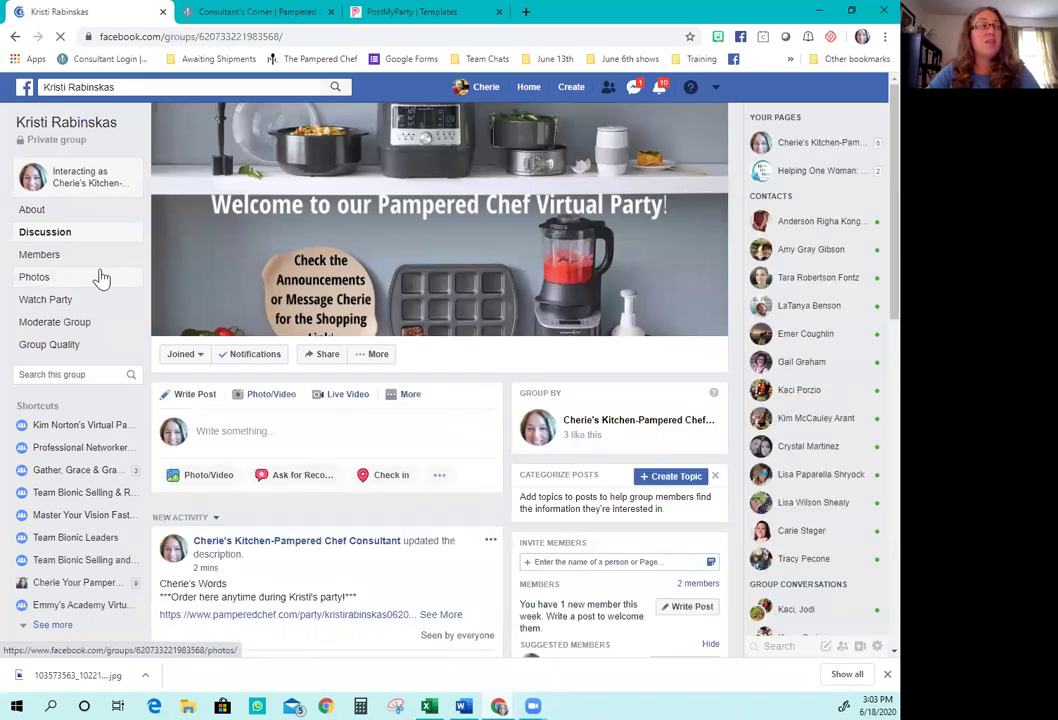
- In Members, make the personal profile a group admin and send the admin invitation
click(42, 258)
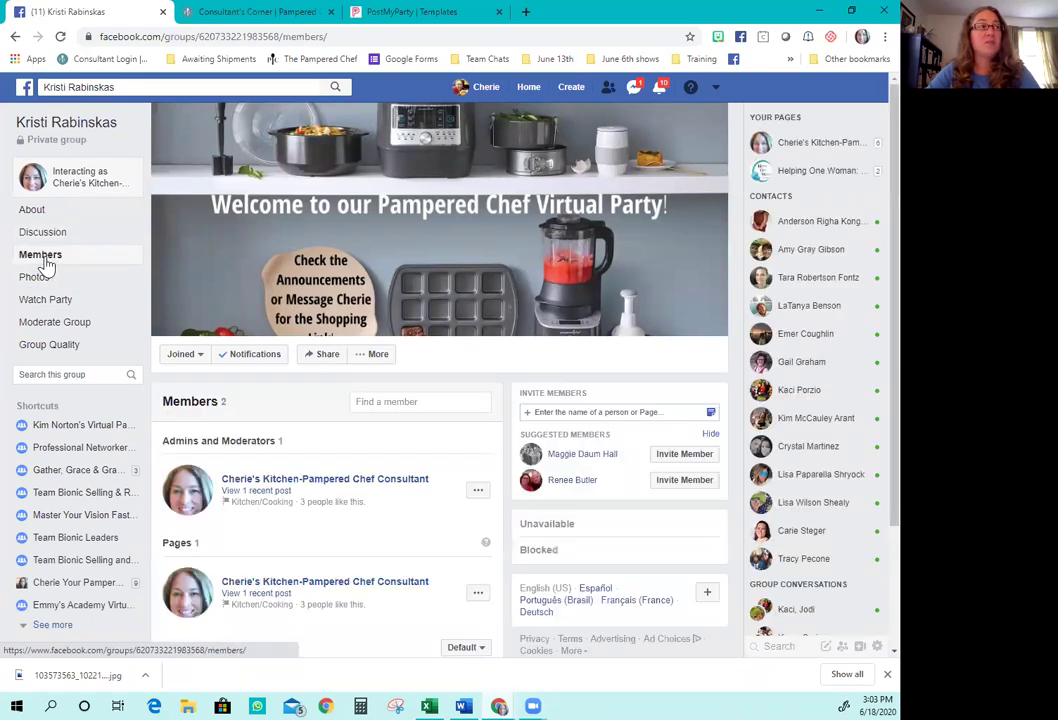
scroll(380, 487, down, 2)
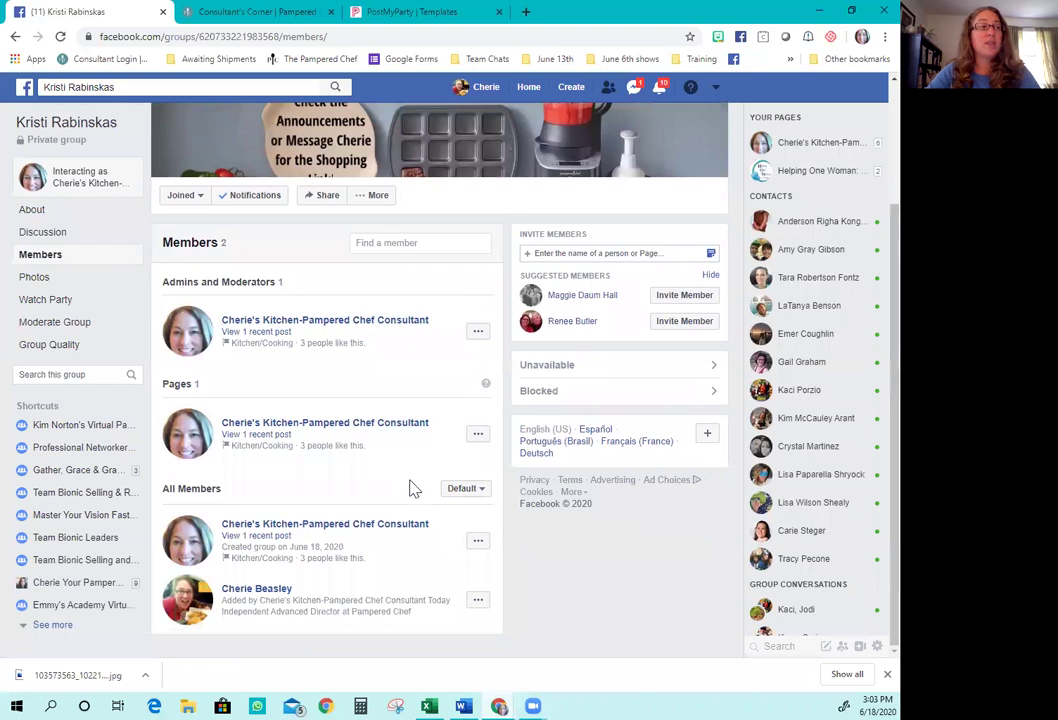
click(478, 602)
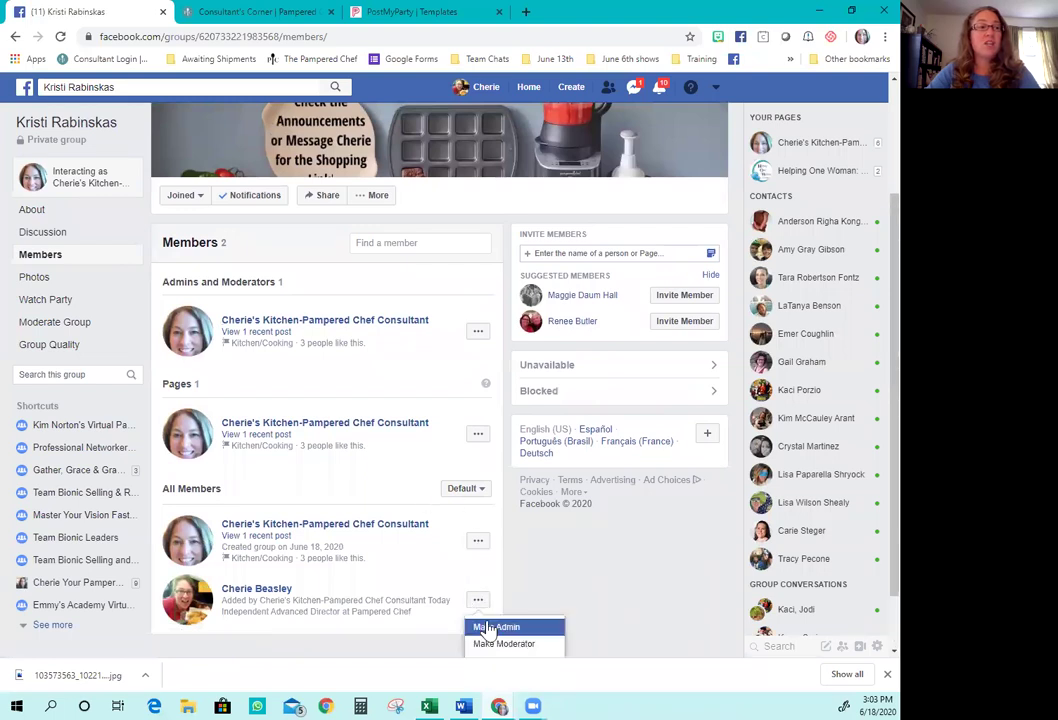
click(488, 624)
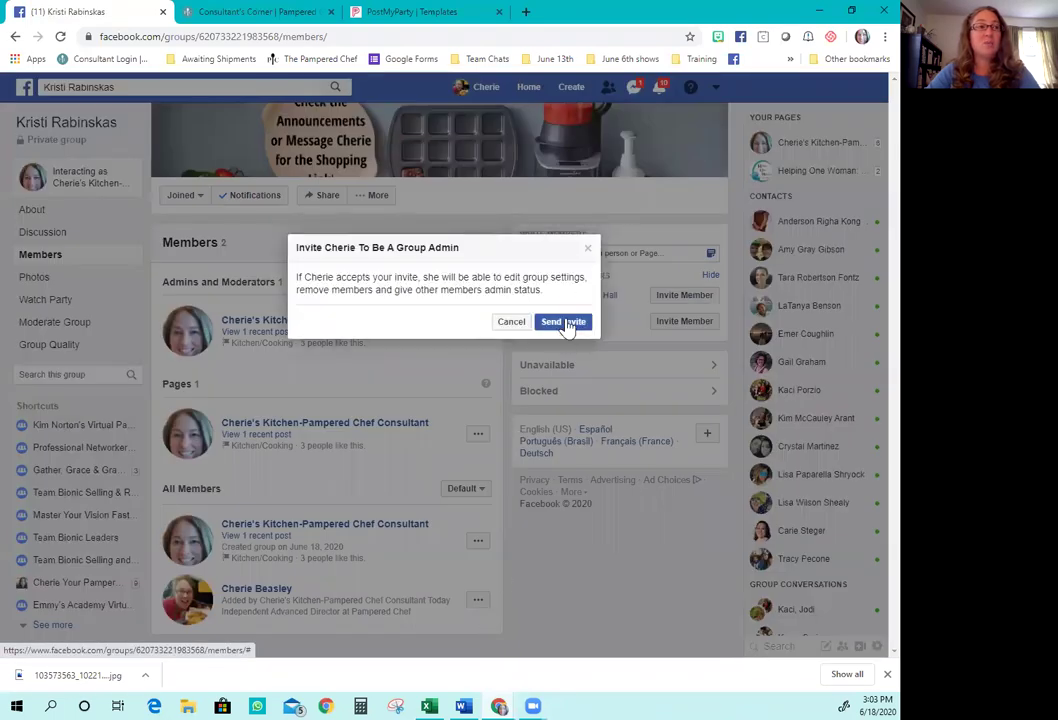
click(565, 324)
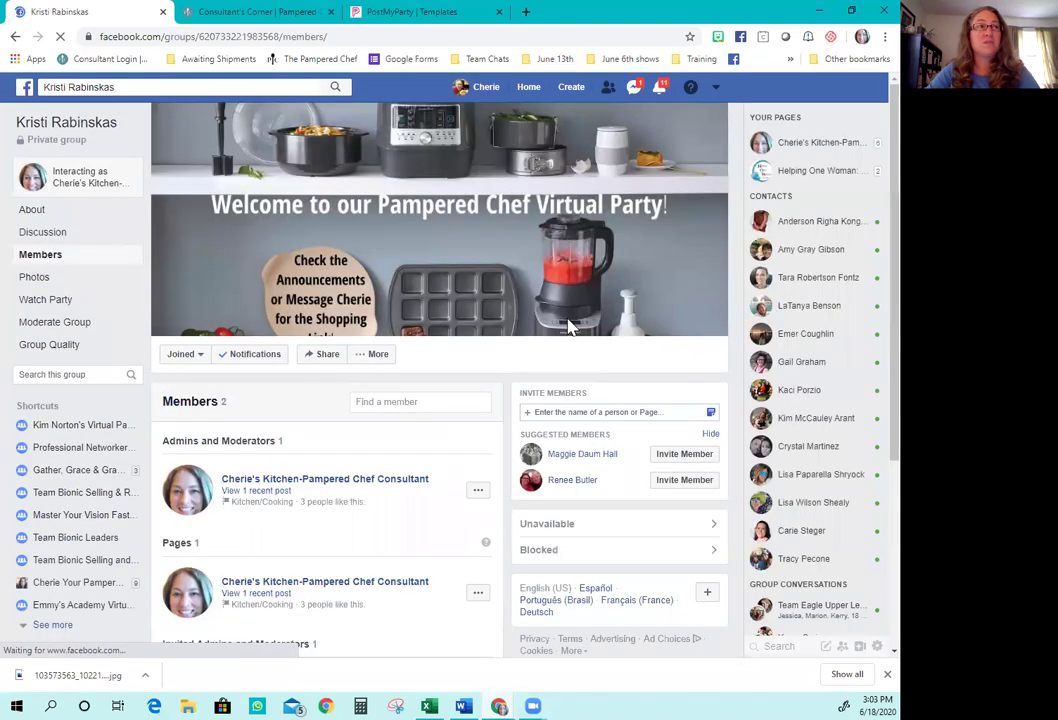
- Switch to interacting as the personal profile and accept the admin invitation
click(86, 180)
click(352, 300)
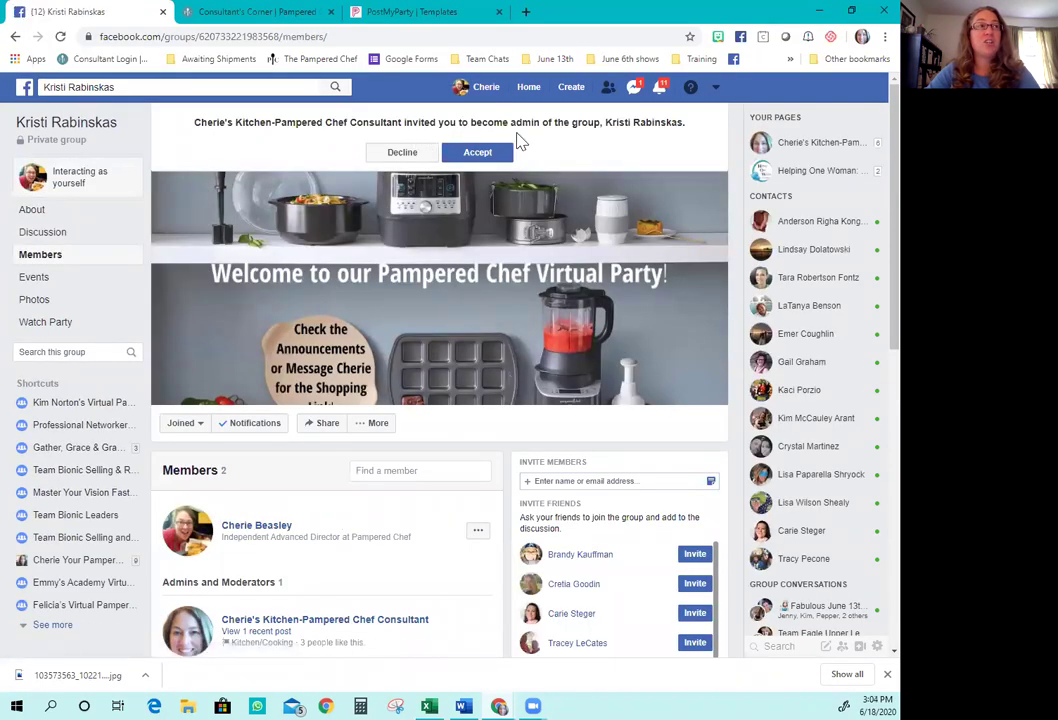
click(479, 156)
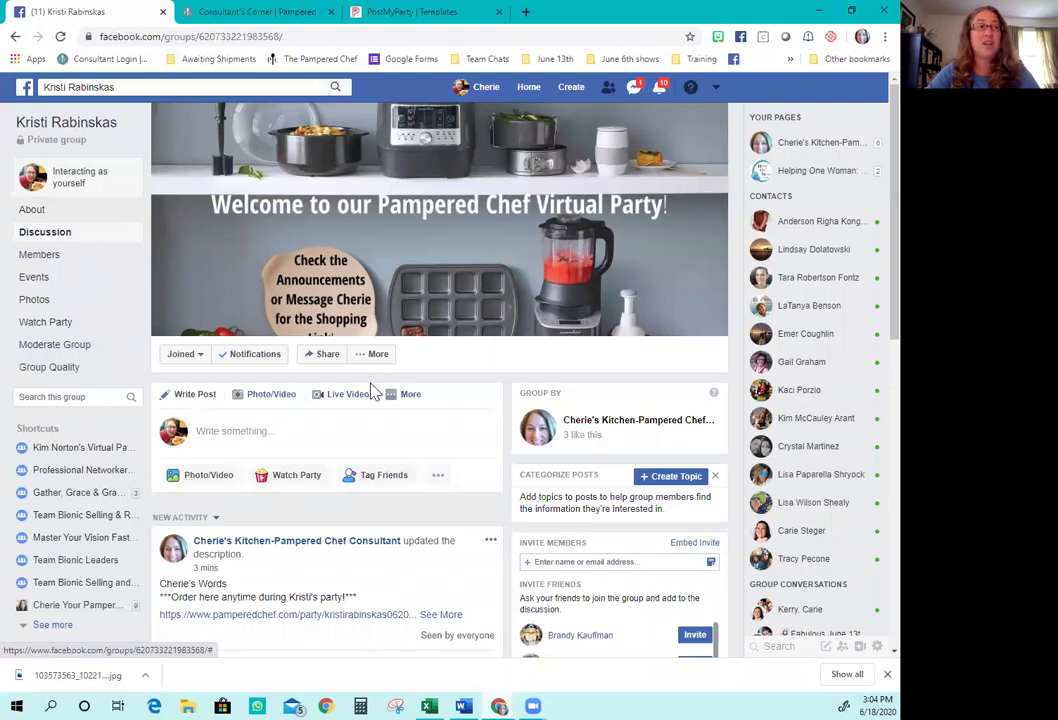
- Append 'Virtual Pampered Chef Party' to the group name, keep the General type, and save
click(275, 13)
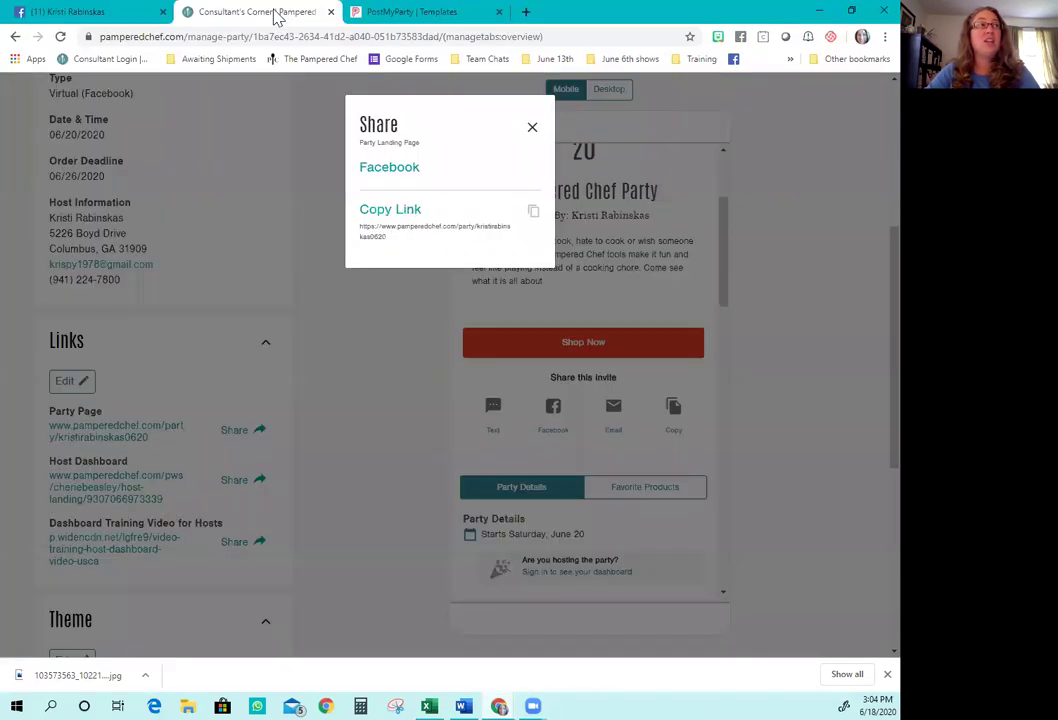
click(94, 12)
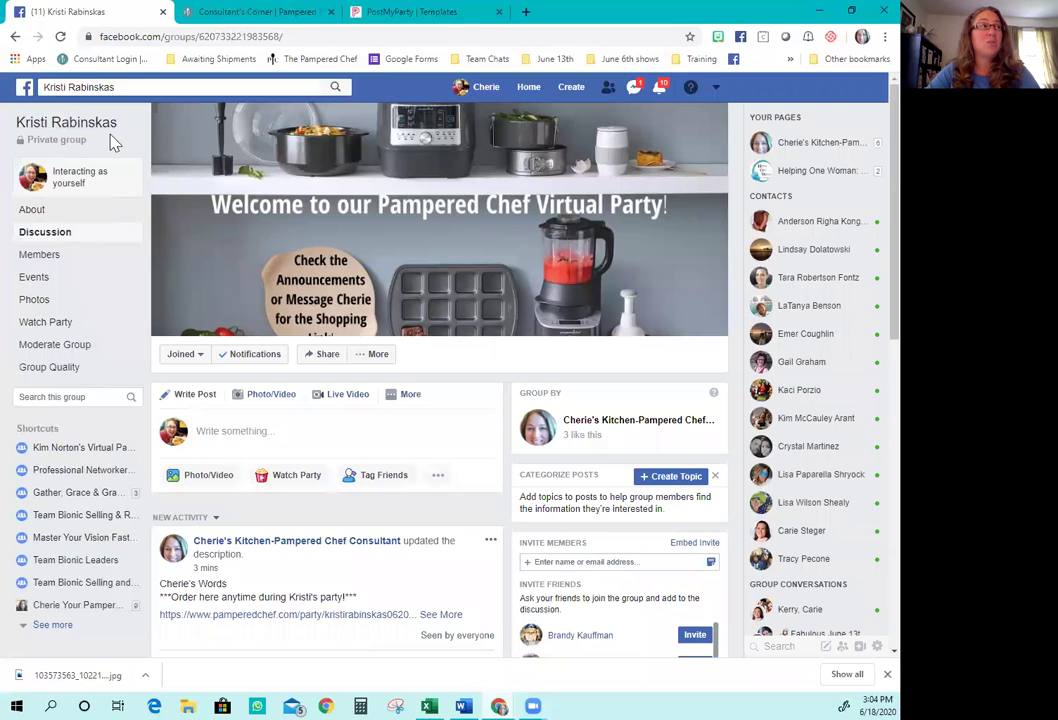
click(377, 355)
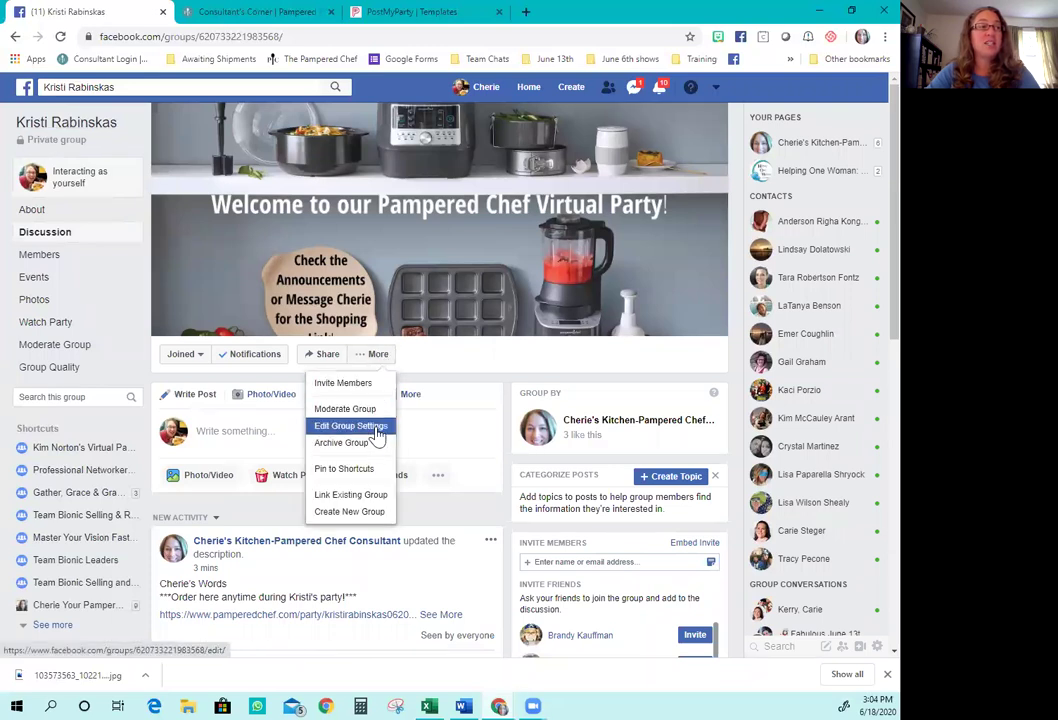
click(377, 427)
click(367, 403)
text(Virtual)
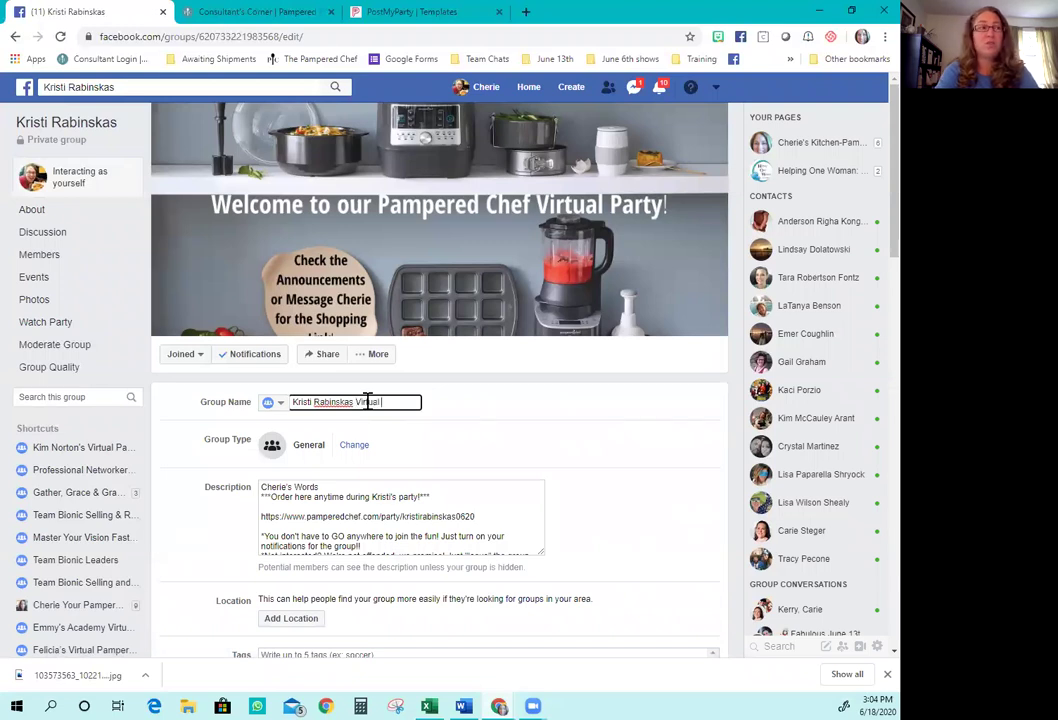
text( Pampered Chef)
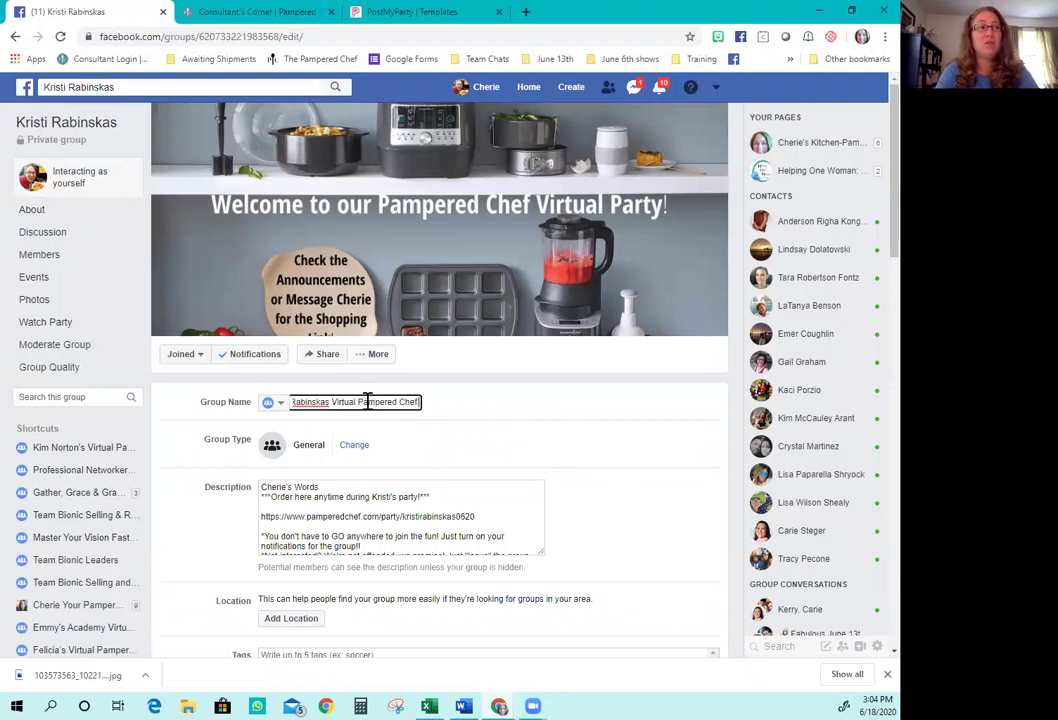
text( Party)
click(479, 455)
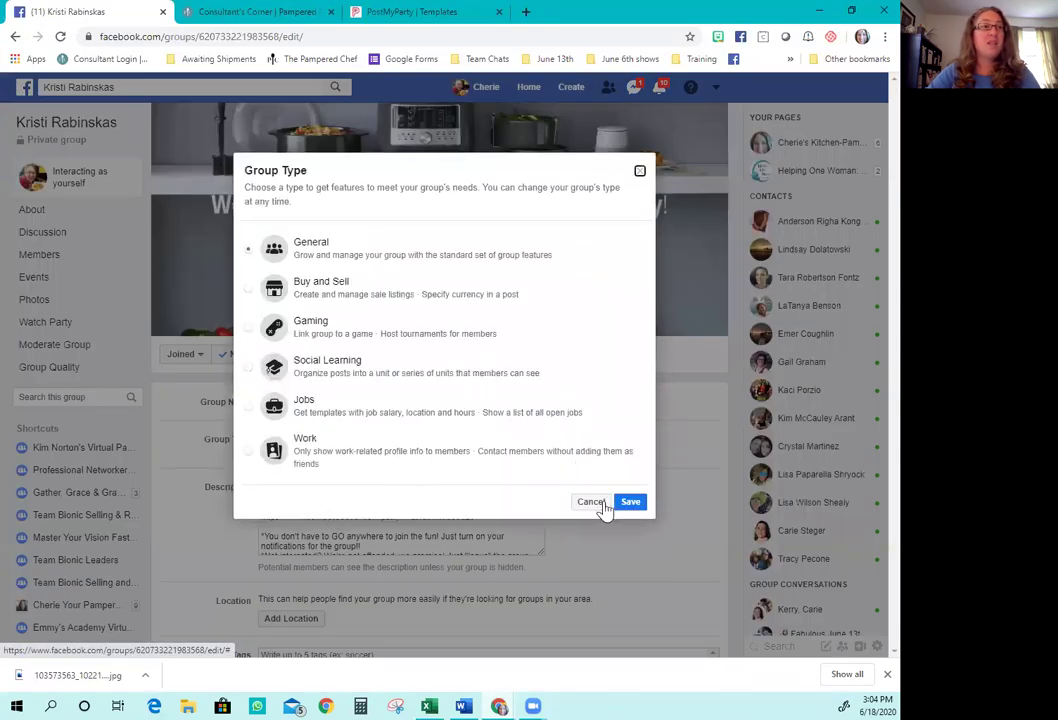
click(594, 505)
scroll(430, 460, down, 10)
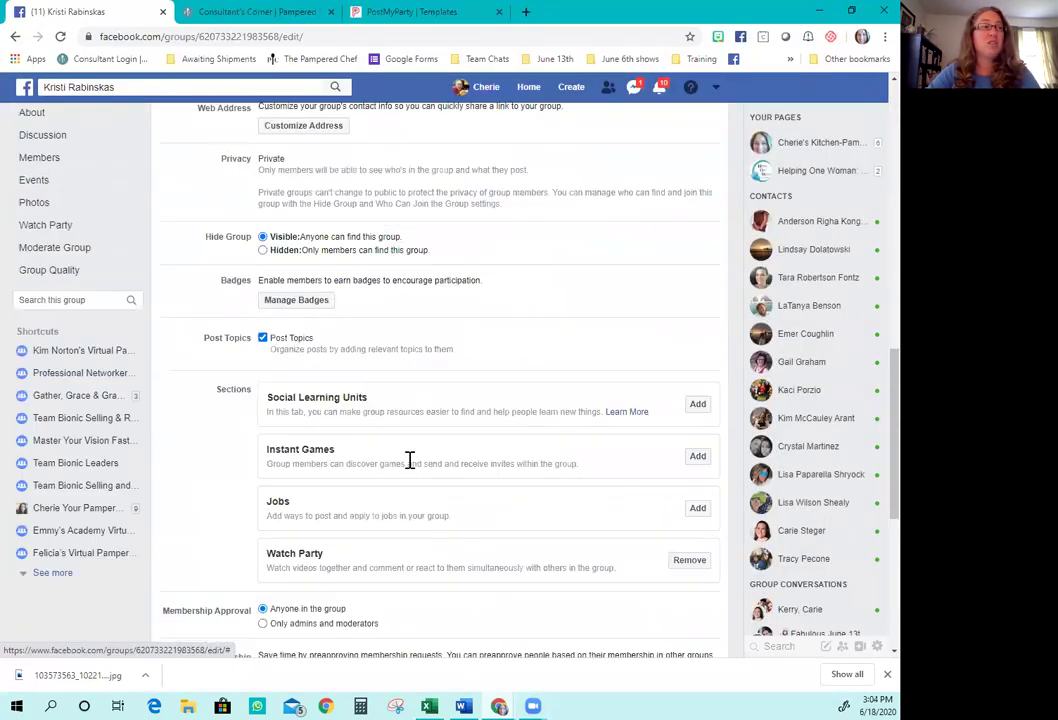
scroll(398, 467, down, 5)
click(277, 625)
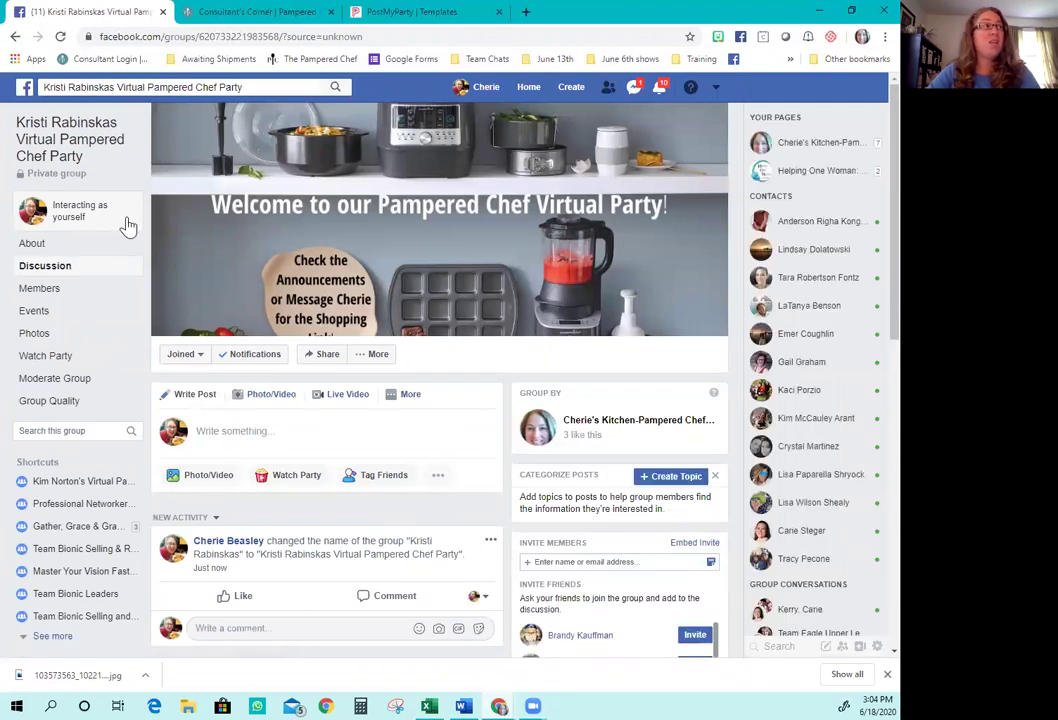
- Interact with the group as the business page again and reload the discussion page
click(67, 216)
click(390, 369)
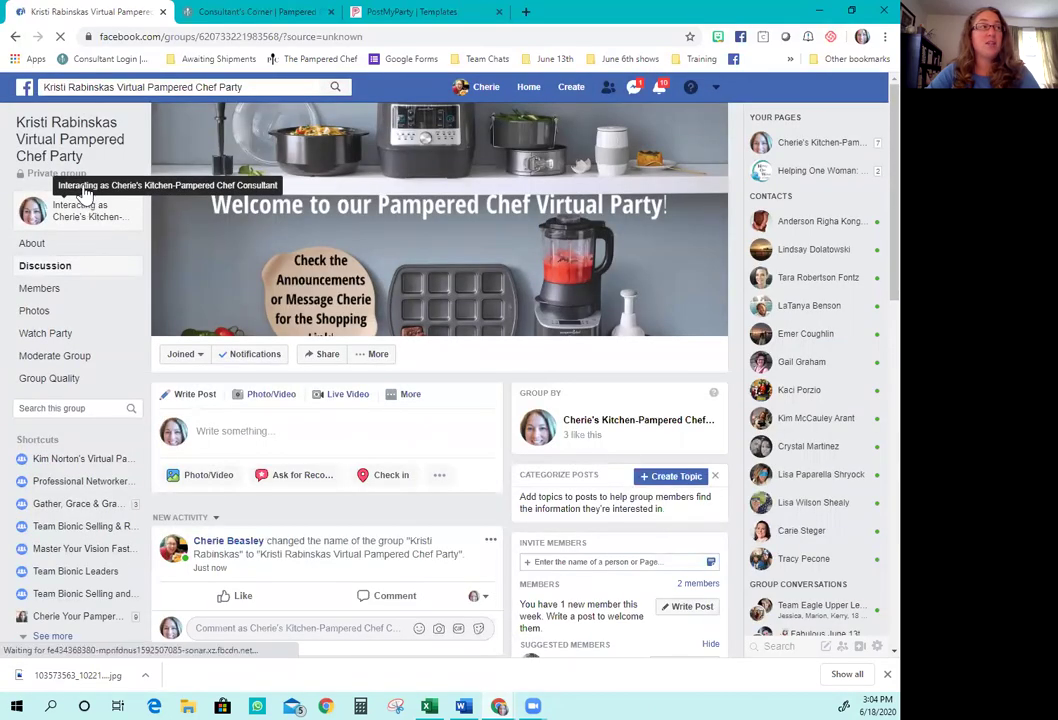
click(72, 150)
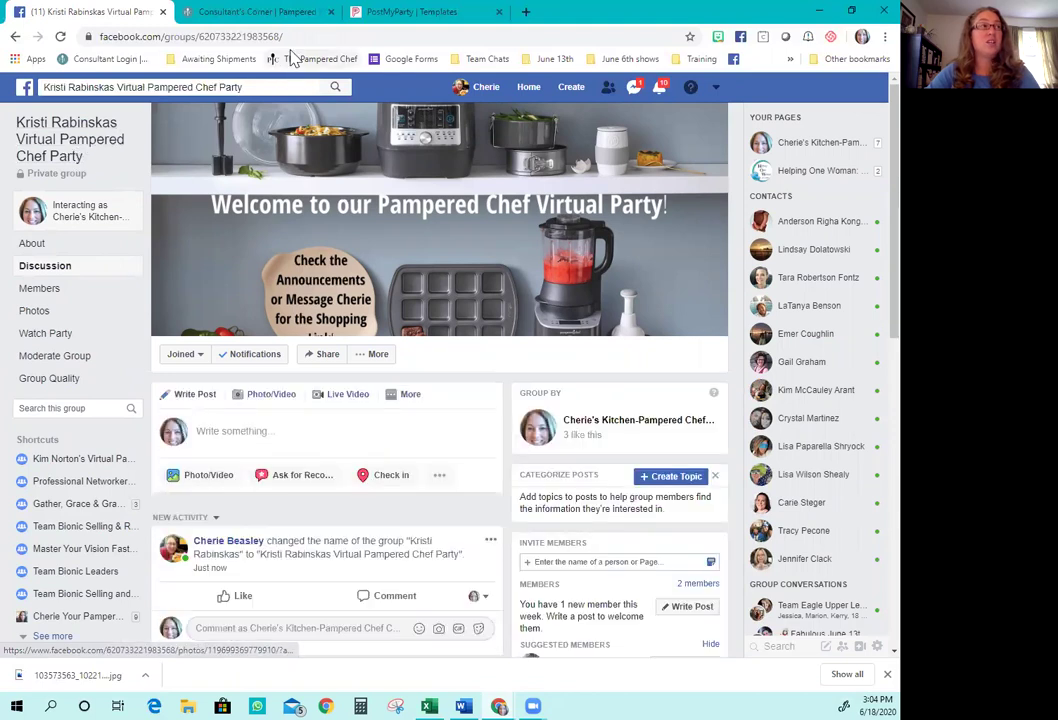
- Start a new scheduled party in PostMyParty using the June 2020 Cherie template
click(437, 16)
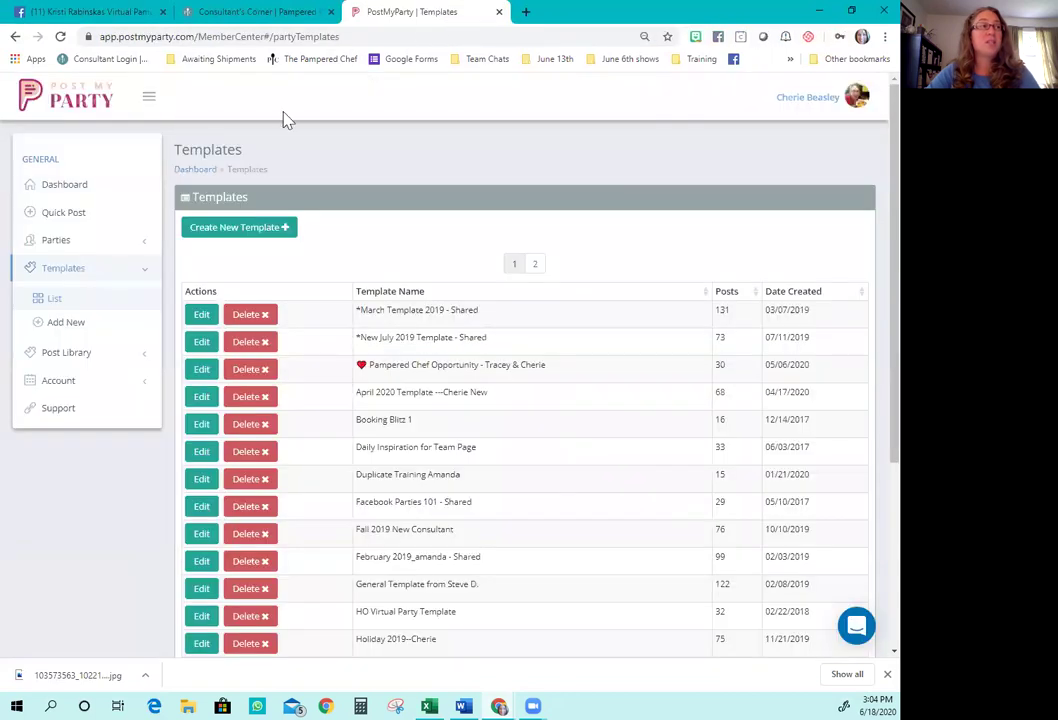
click(102, 246)
click(94, 296)
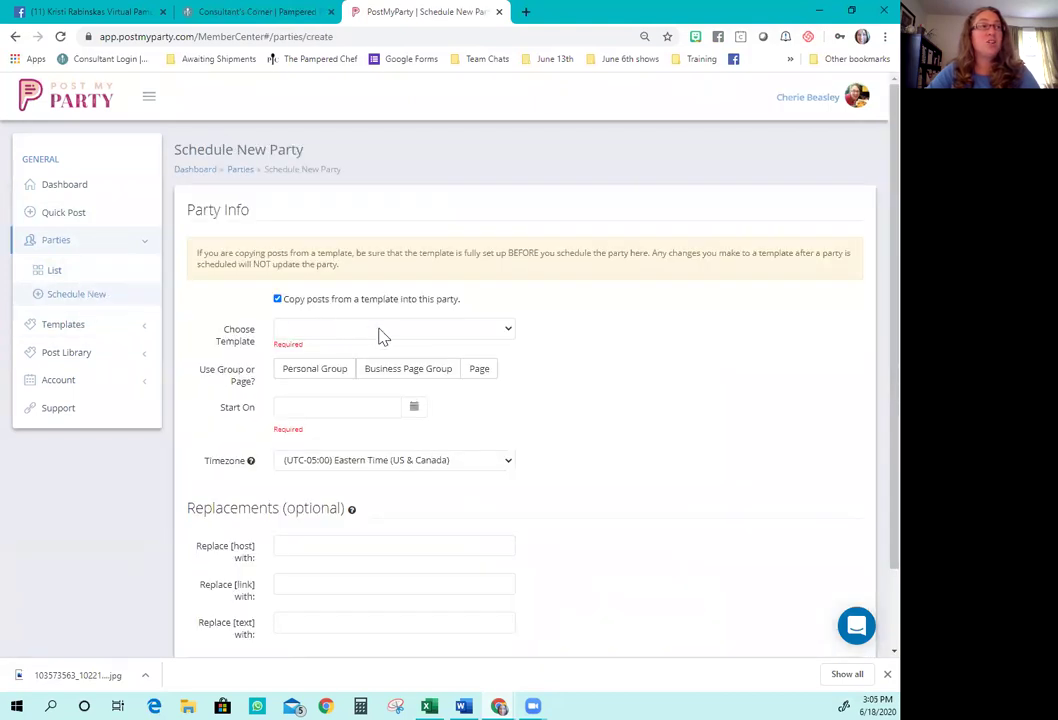
click(382, 333)
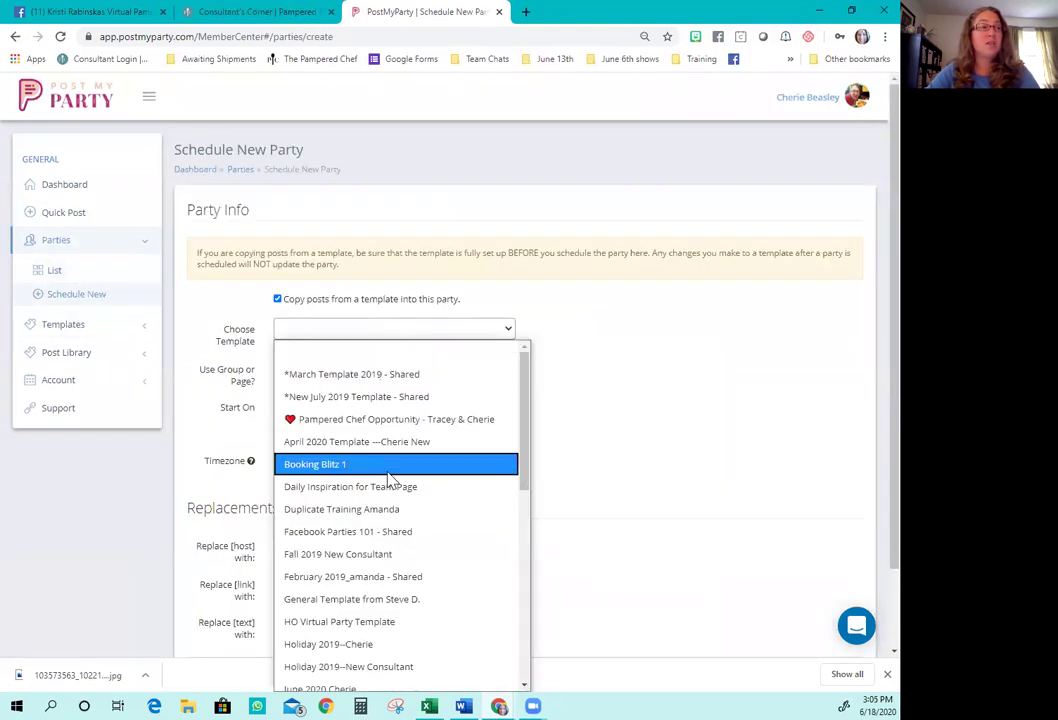
scroll(388, 487, down, 5)
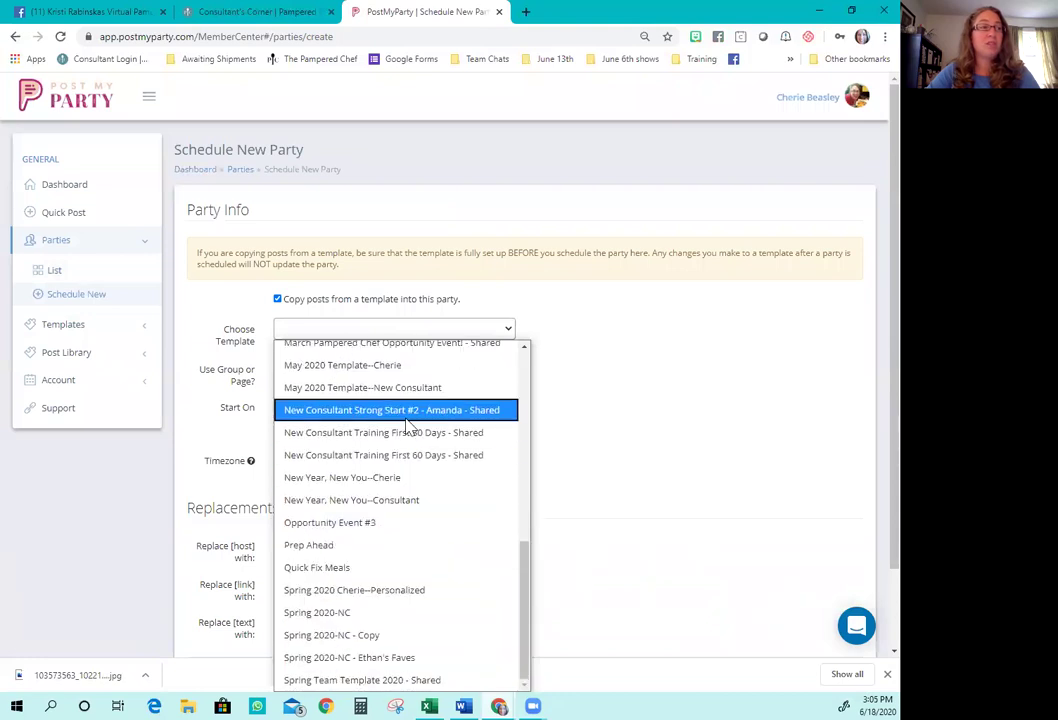
scroll(407, 487, up, 4)
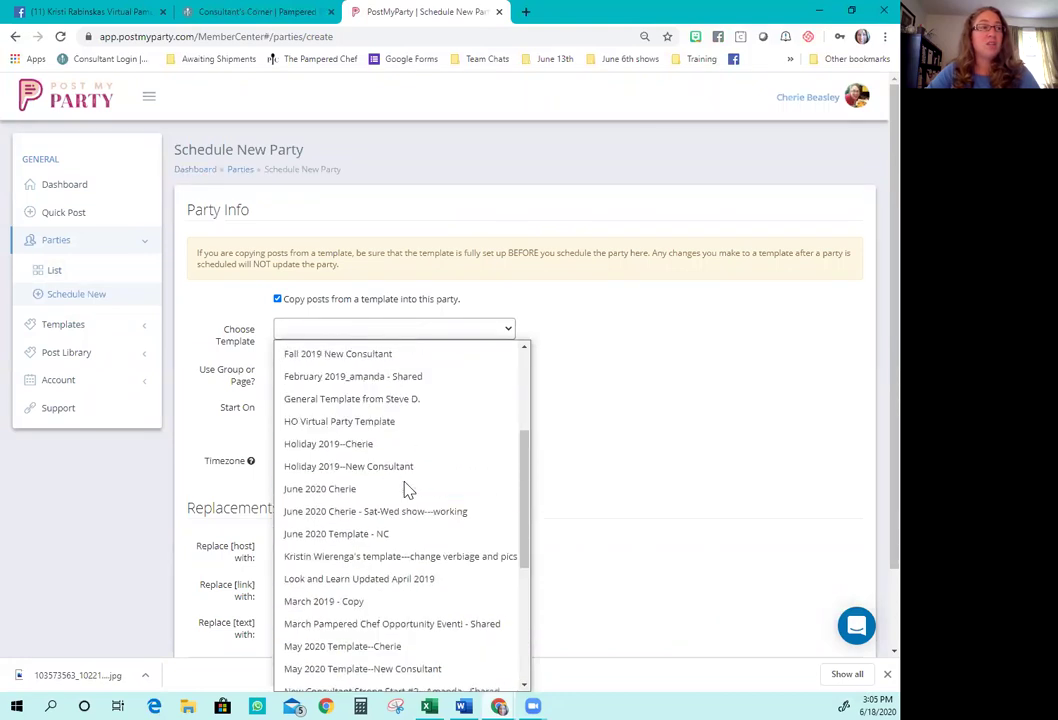
click(402, 490)
- Post via Business Page Group, choosing the Pampered Chef consultant page and the renamed virtual party group
click(408, 368)
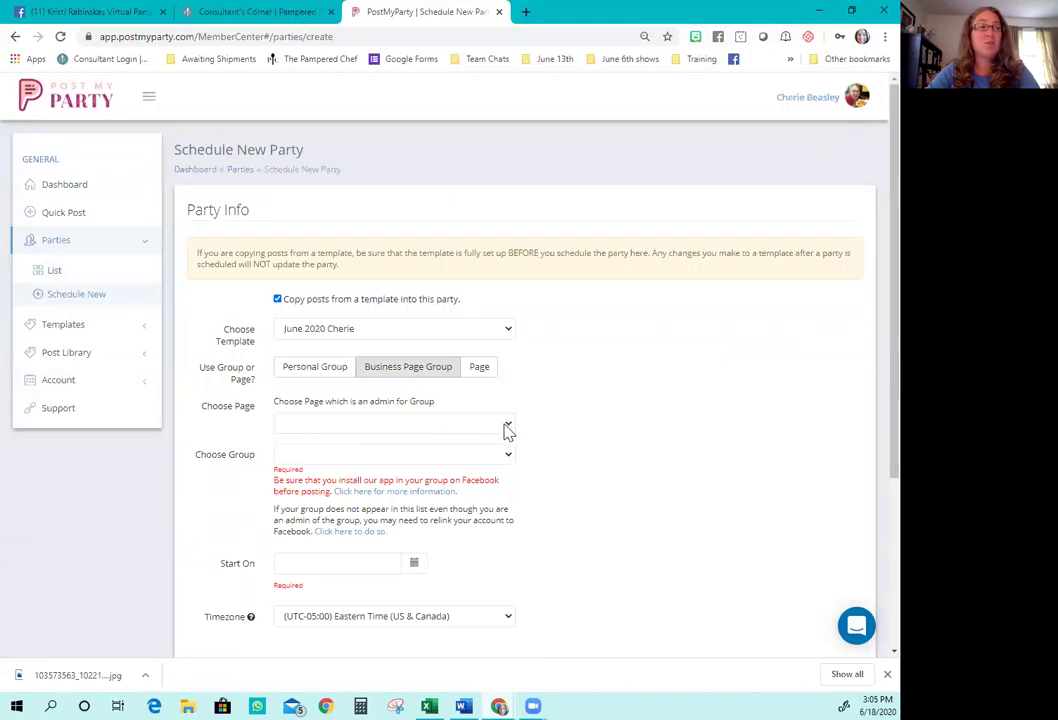
click(509, 429)
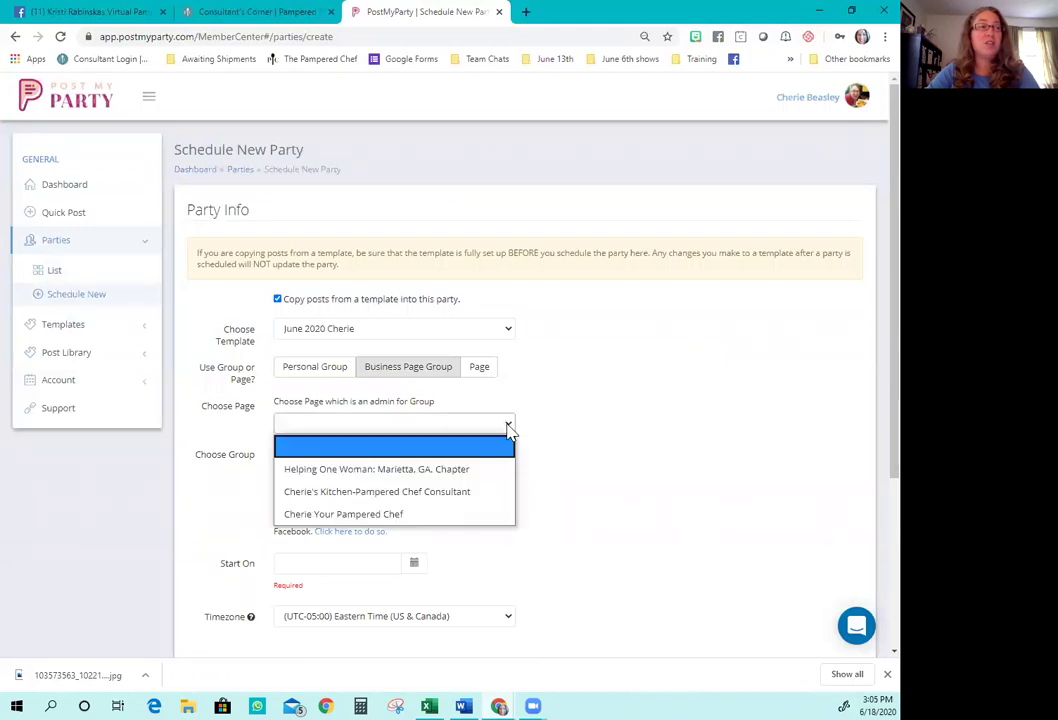
click(495, 492)
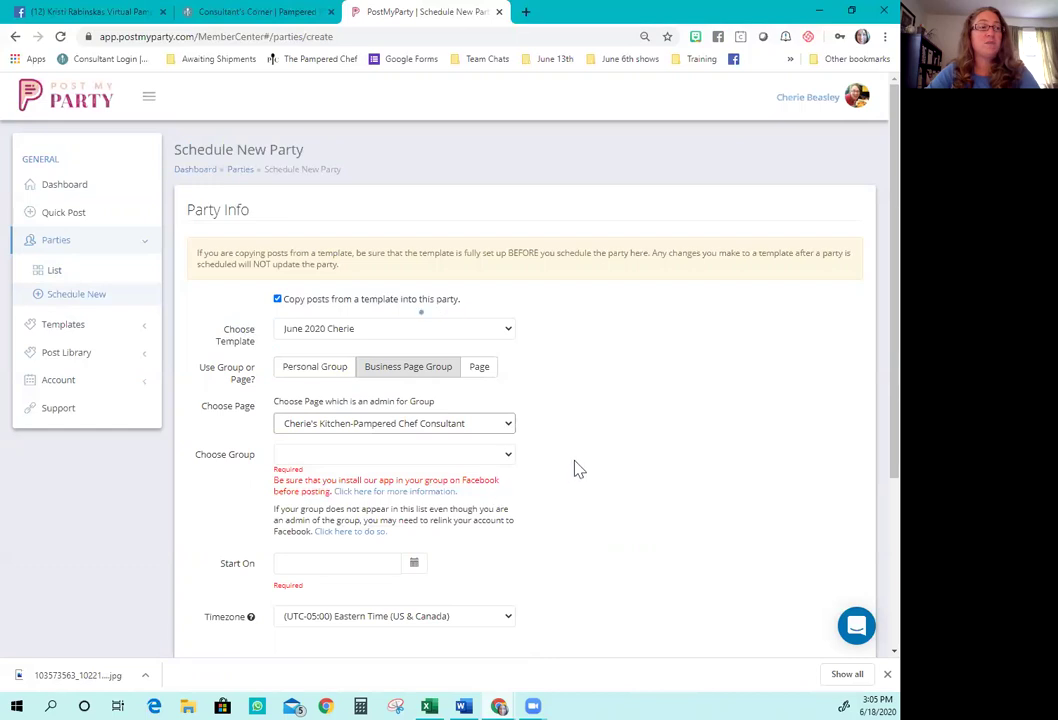
click(509, 457)
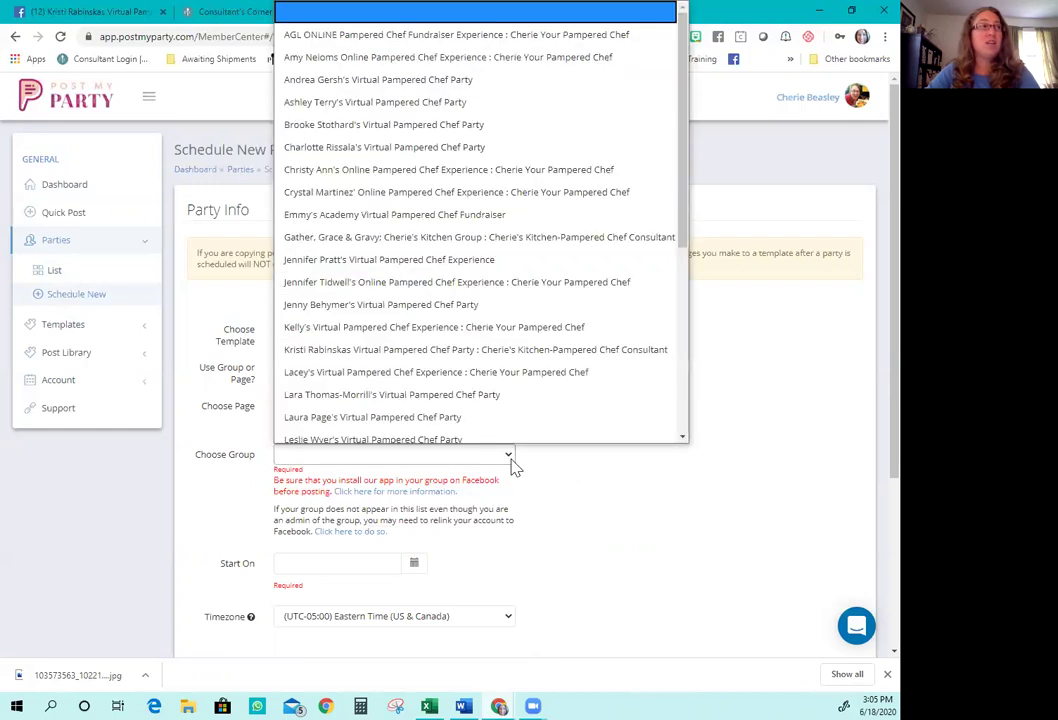
click(575, 490)
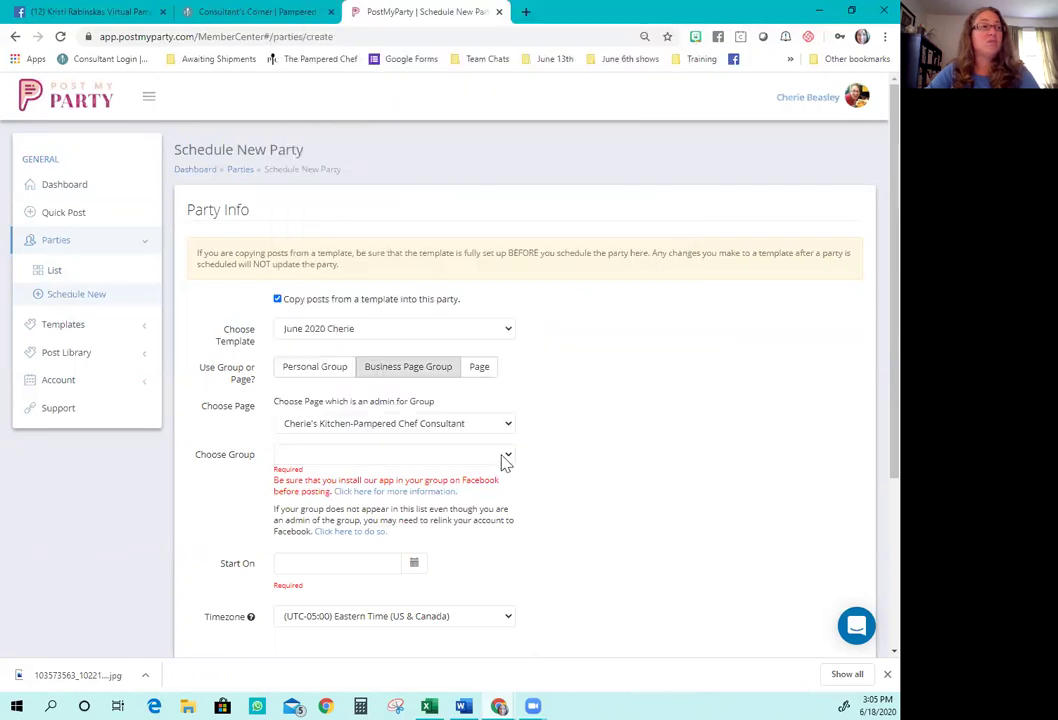
click(507, 457)
scroll(560, 345, down, 1)
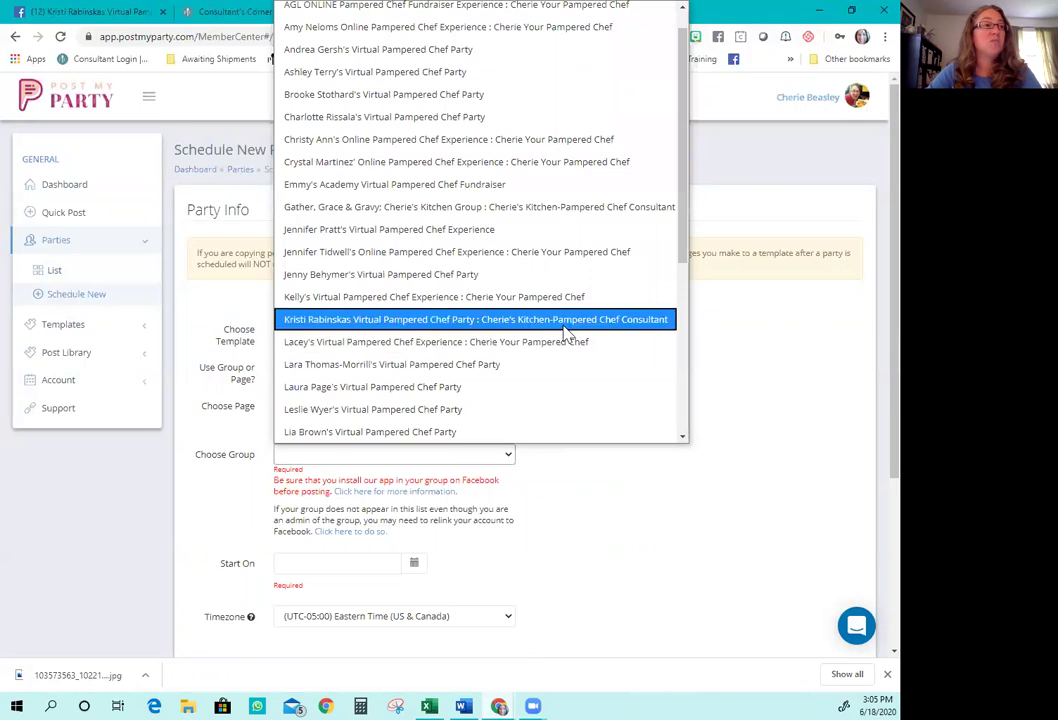
click(567, 324)
scroll(540, 404, down, 2)
- Set the party start date to June 20, 2020 (06/20/2020)
click(414, 414)
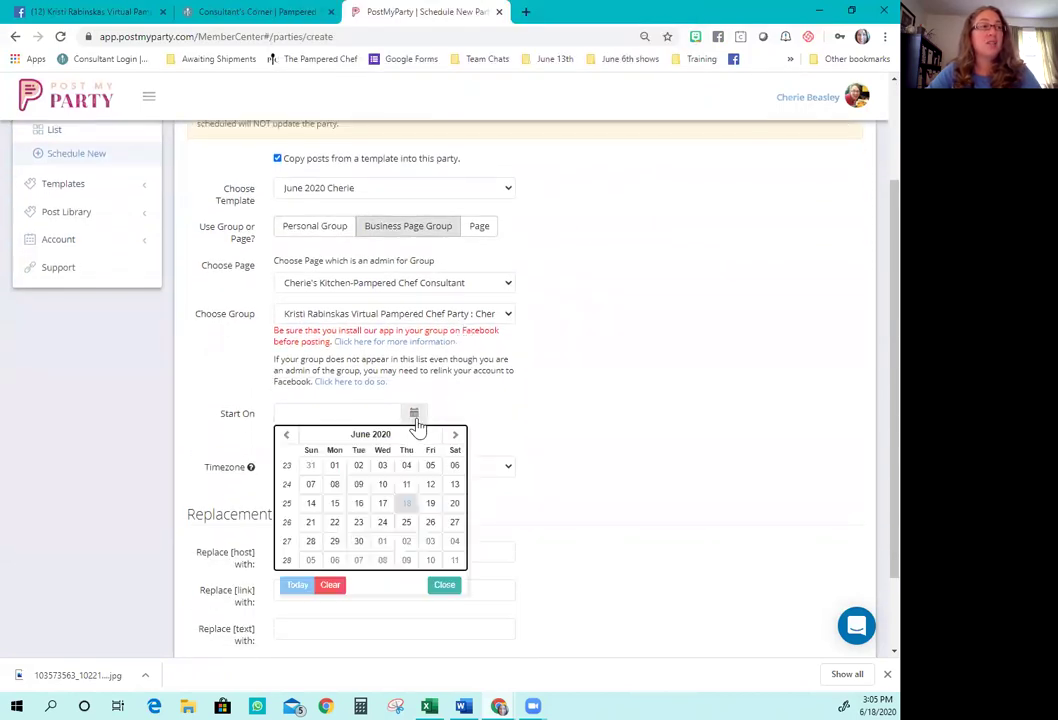
click(443, 504)
scroll(575, 474, down, 2)
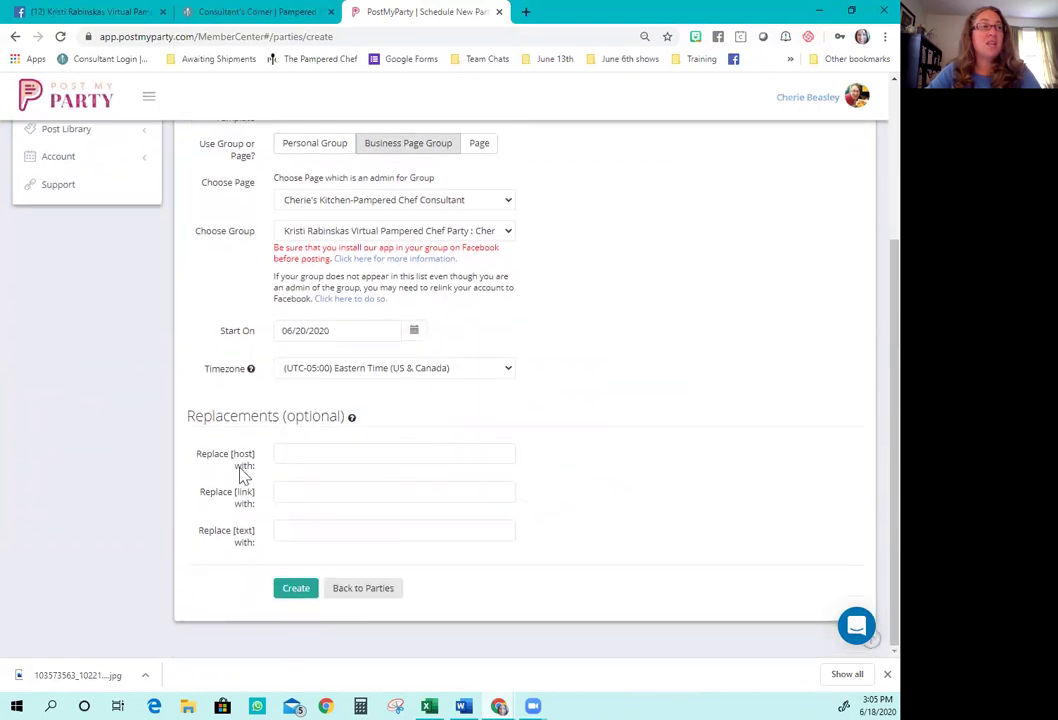
- Replace [host] with the host's first name and ready the party page link for pasting into [link]
click(303, 457)
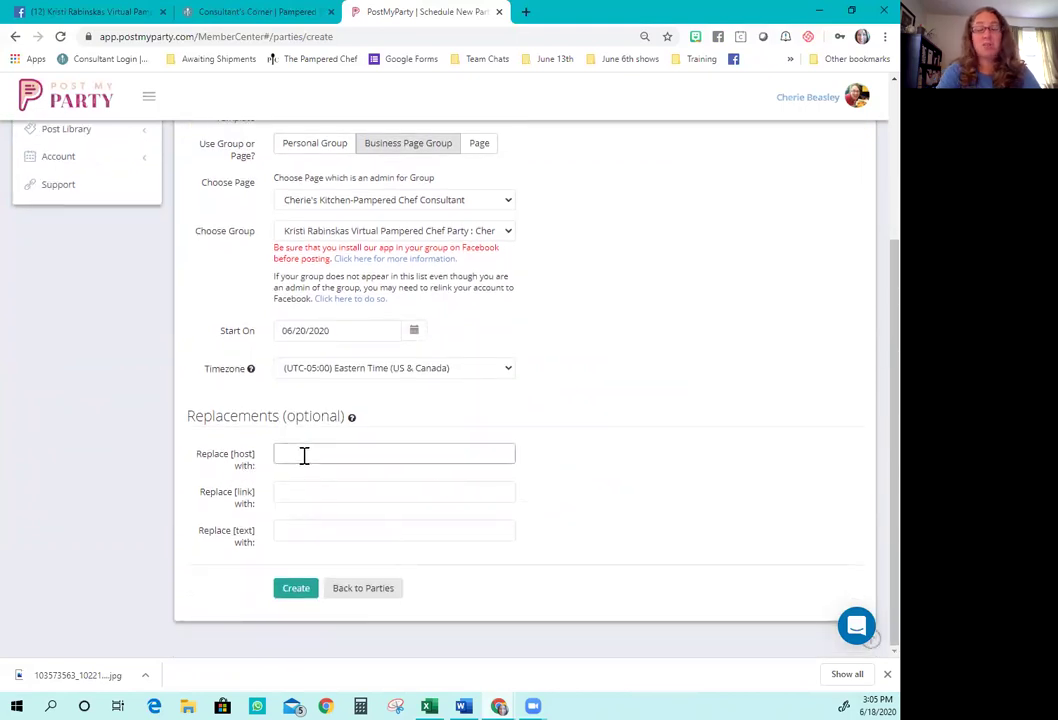
text(Kristi)
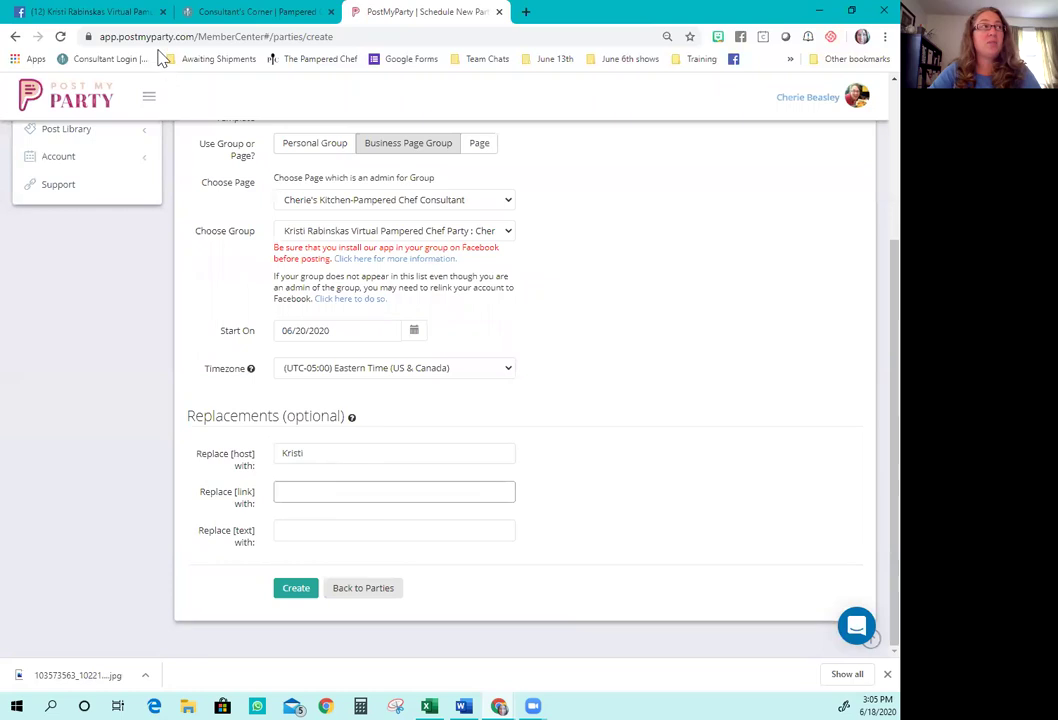
click(245, 12)
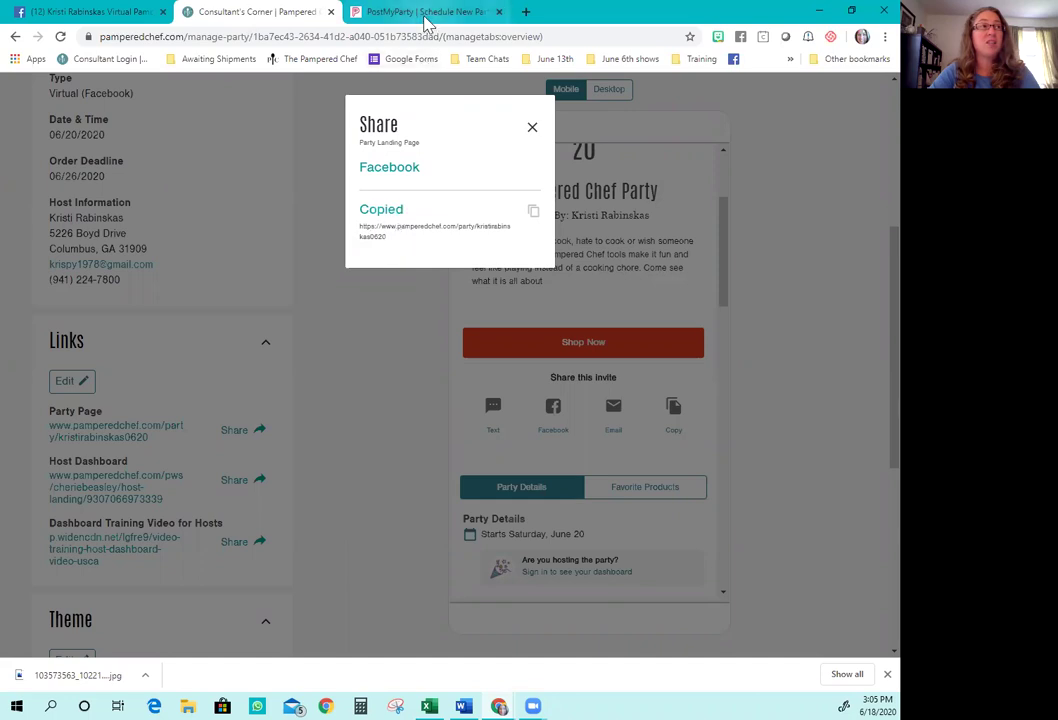
click(427, 14)
right_click(285, 494)
- Paste the Pampered Chef party page link as the [link] replacement and create the party, then review its scheduled posts
click(310, 383)
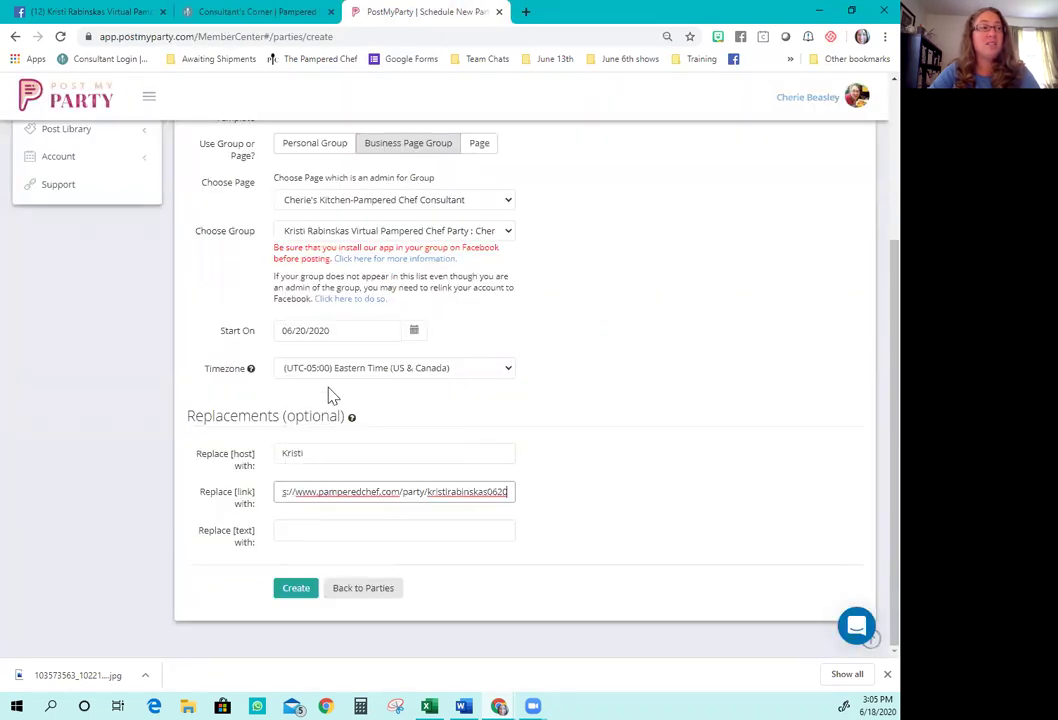
click(286, 592)
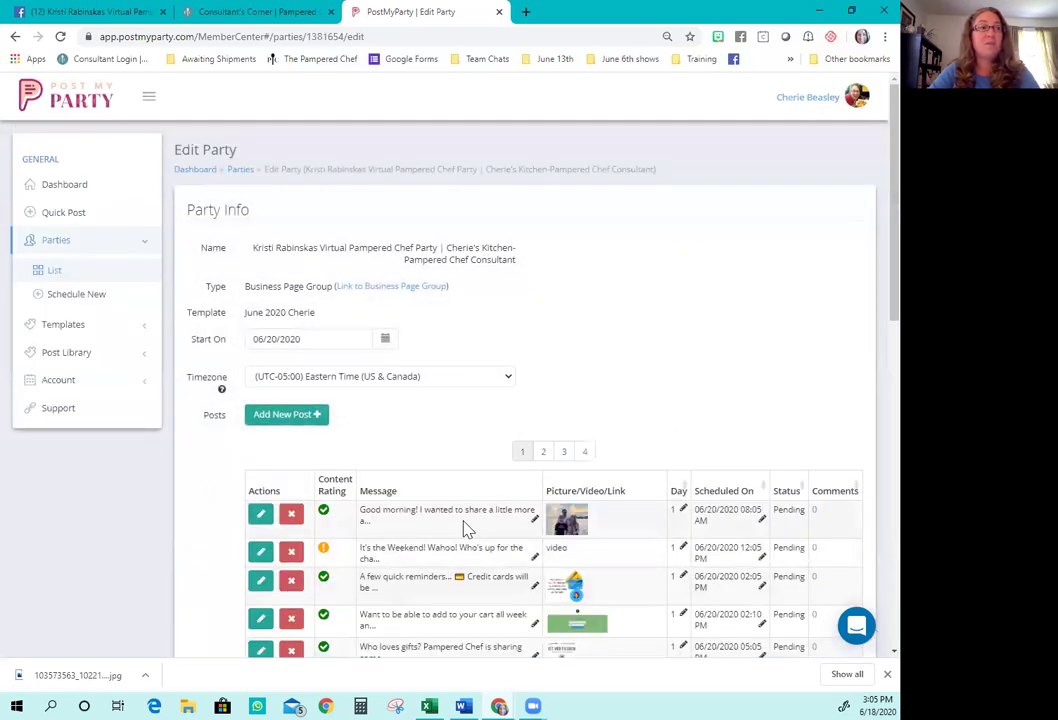
scroll(466, 530, down, 4)
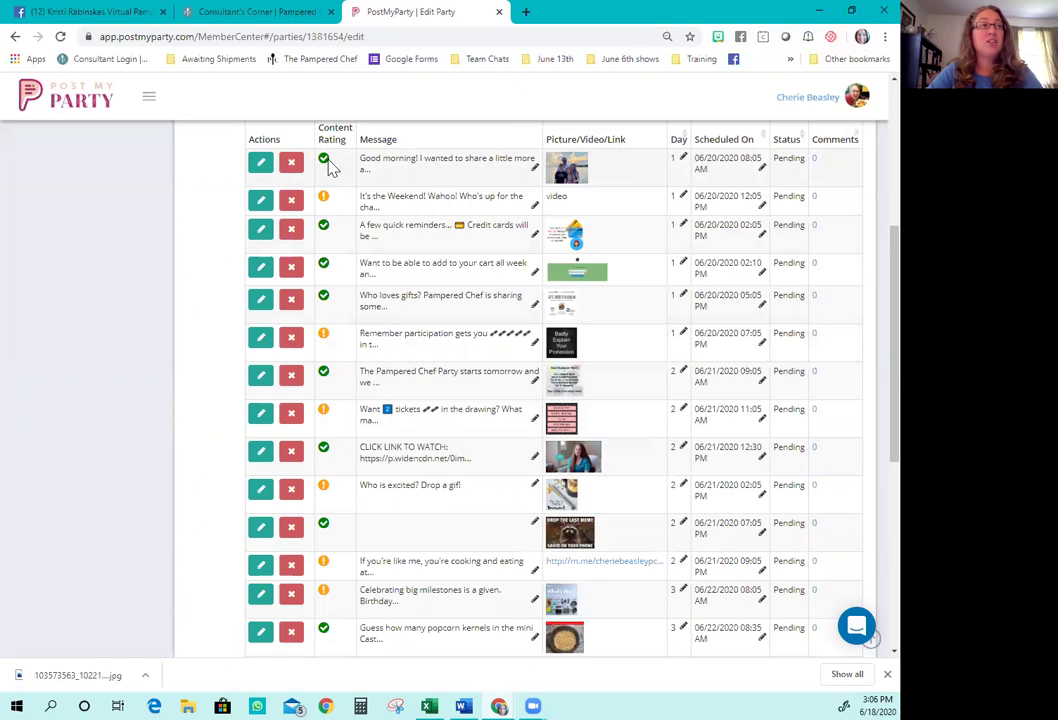
mouse_move(331, 167)
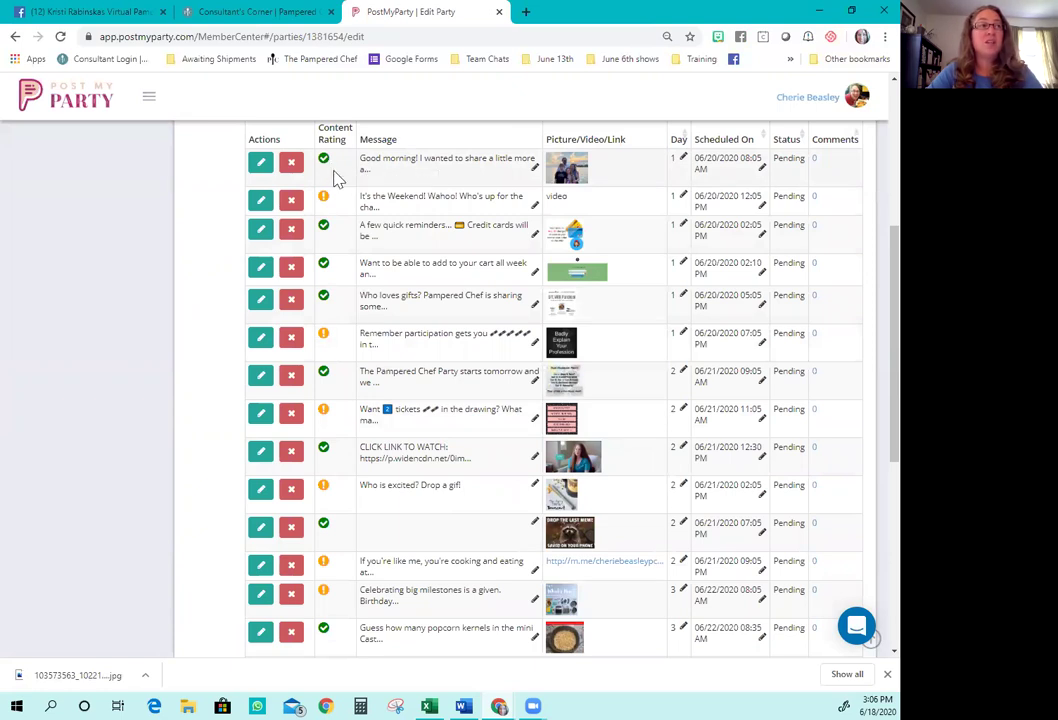
mouse_move(331, 205)
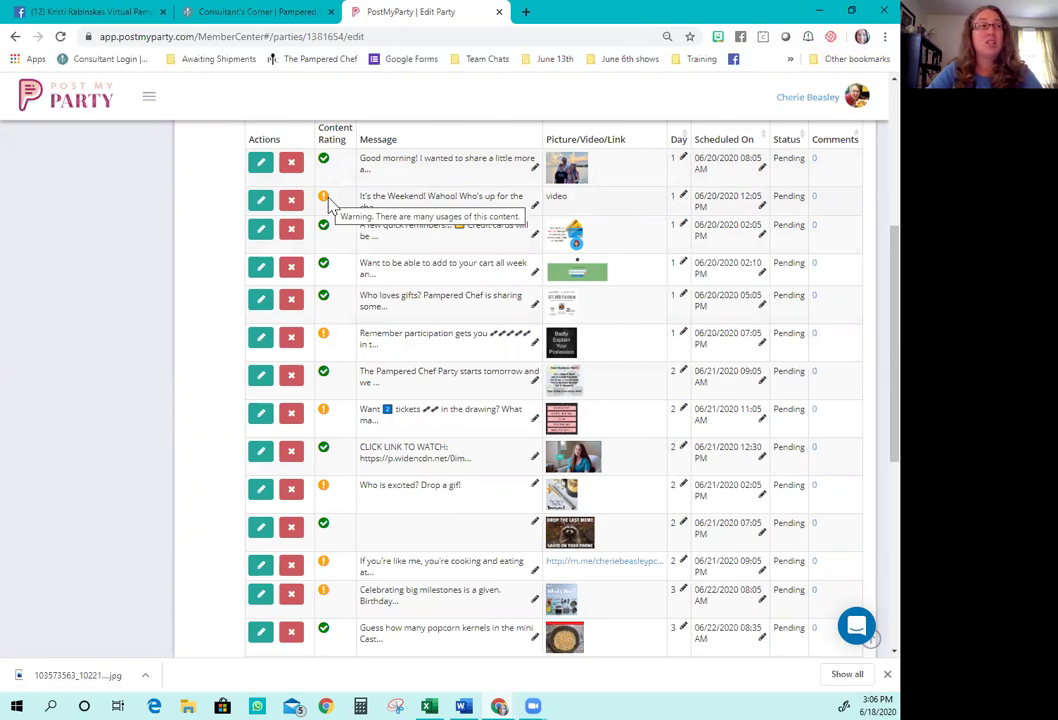
- Add a blank line after 'challenge?' in the weekend challenge post and update it
click(260, 201)
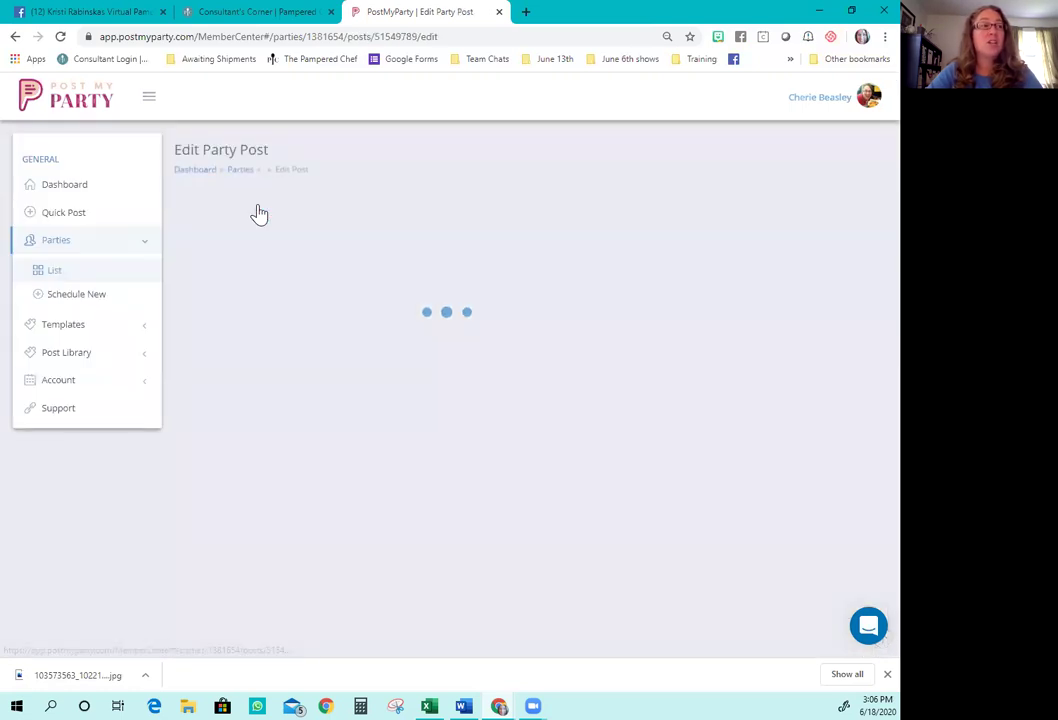
scroll(592, 420, down, 2)
click(399, 318)
key(Return)
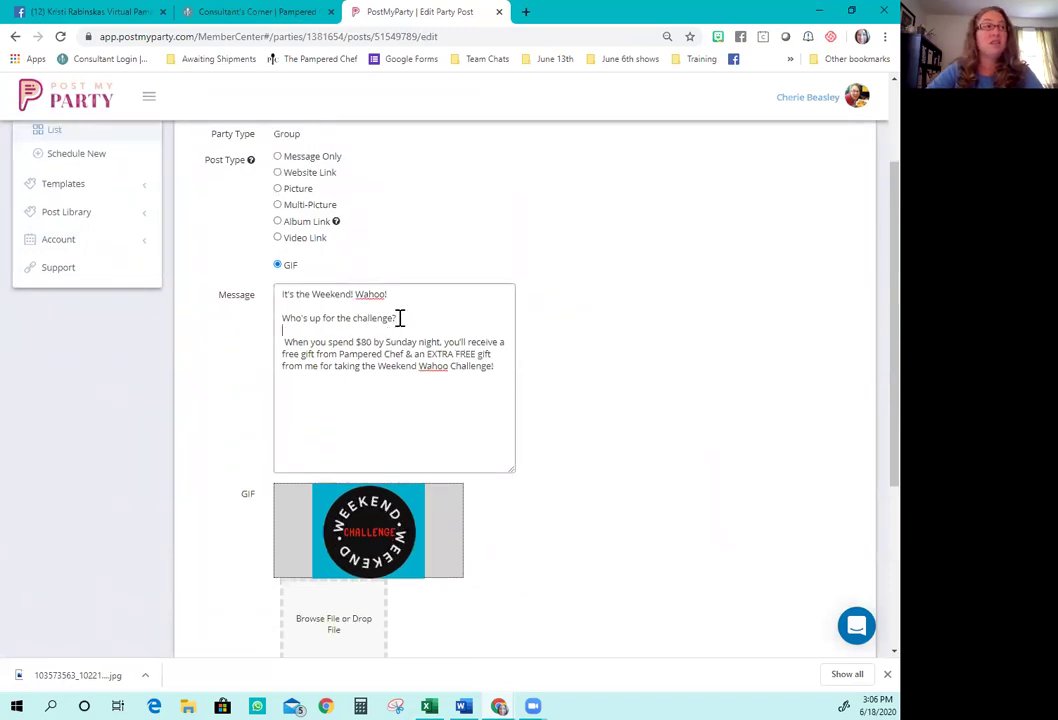
scroll(399, 373, down, 3)
click(220, 595)
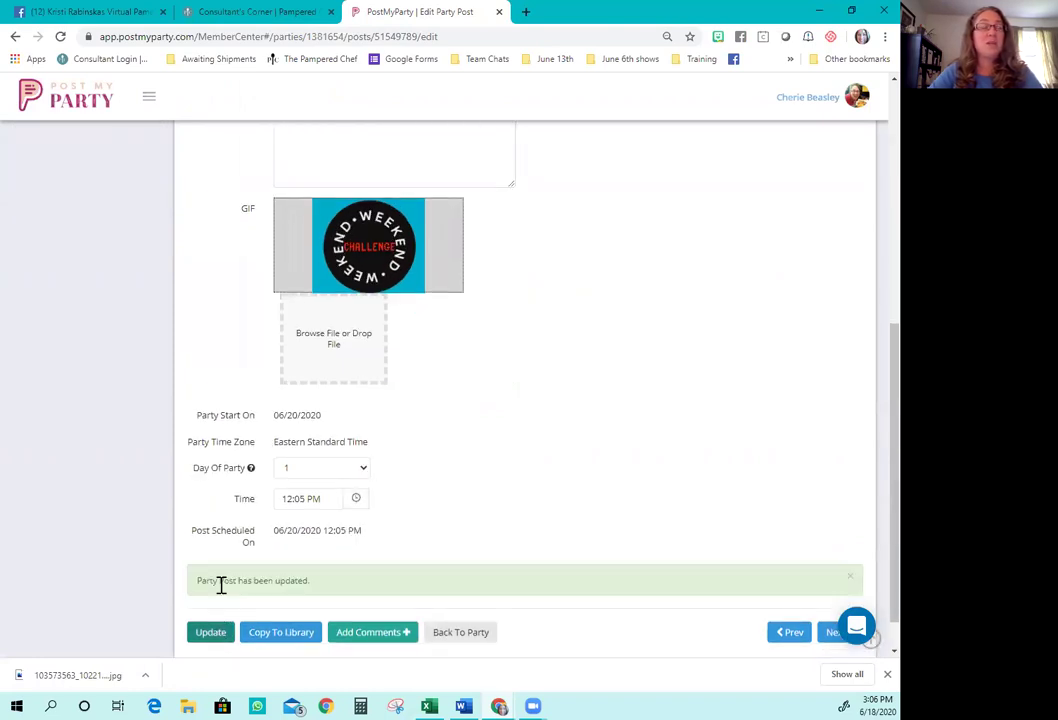
- Return to the party and look through its list of Pending posts
click(452, 634)
scroll(439, 505, down, 2)
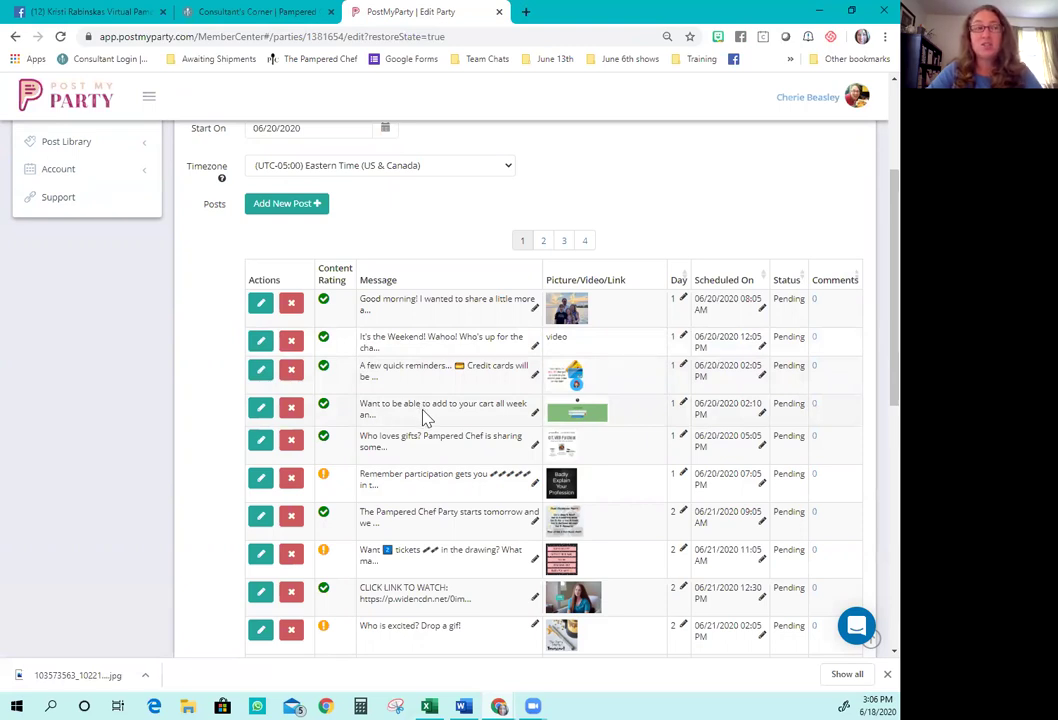
scroll(424, 418, down, 6)
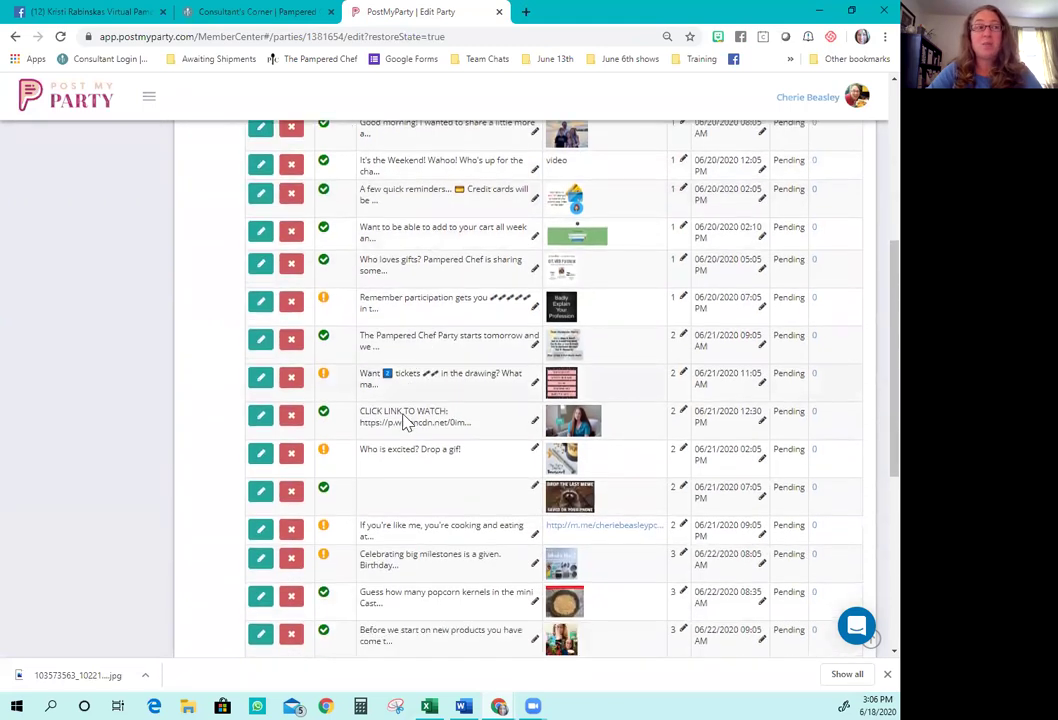
scroll(424, 444, up, 8)
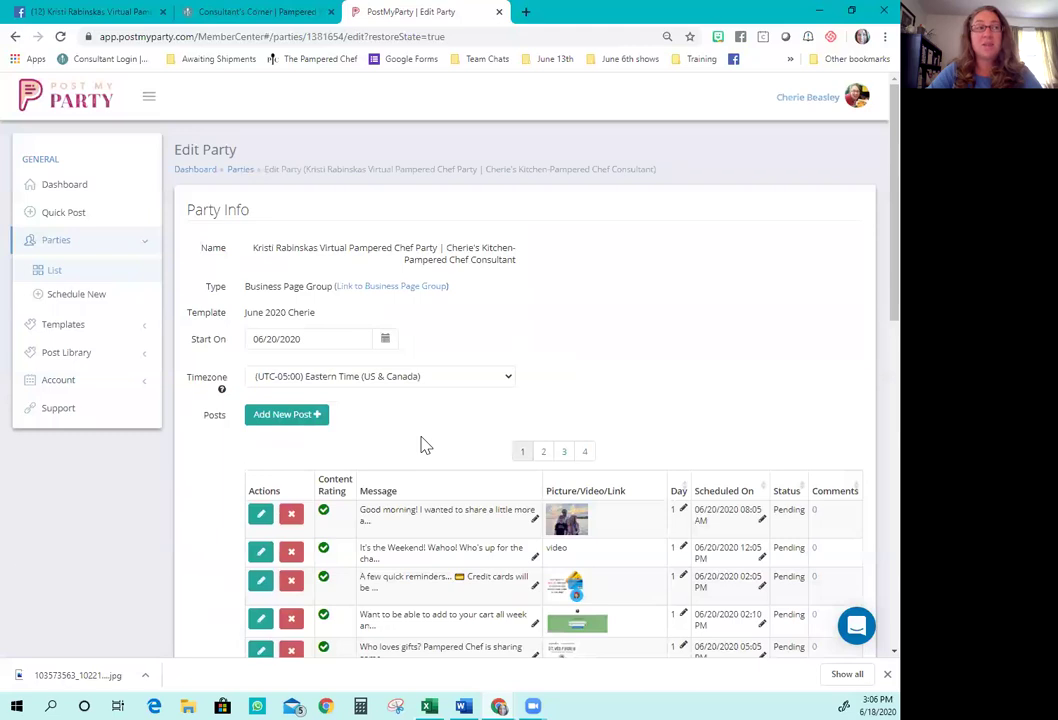
- Start a new scheduled party using the June 2020 post template
click(87, 240)
click(87, 240)
click(92, 294)
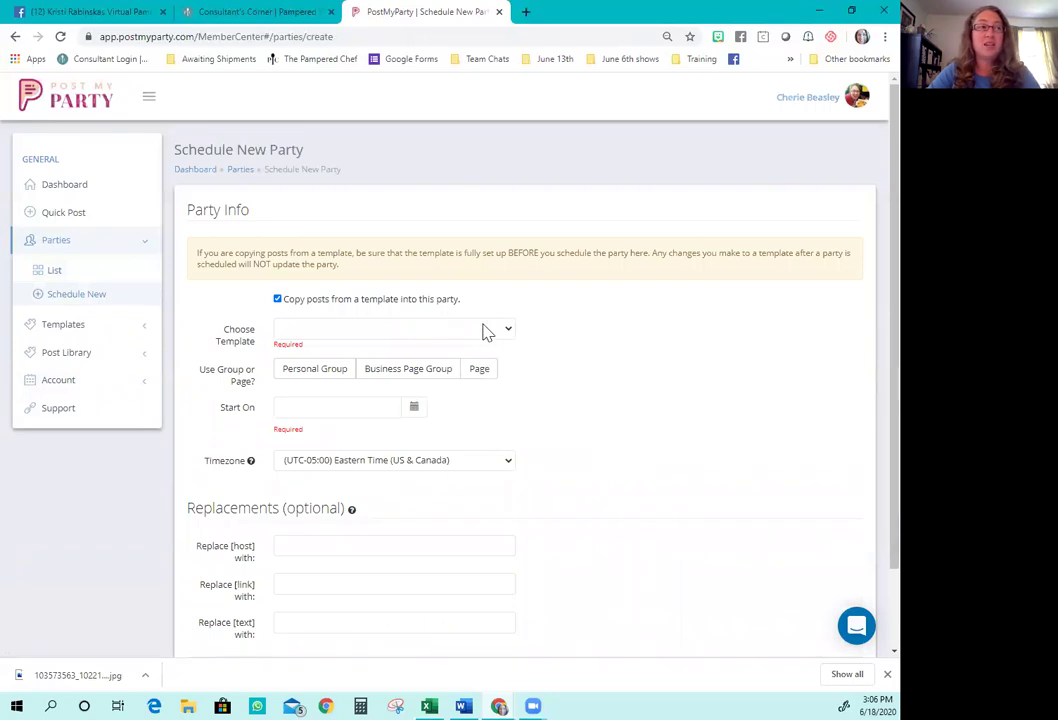
click(484, 330)
scroll(457, 482, down, 4)
scroll(420, 488, up, 2)
click(405, 495)
- Post to a Business Page Group: the consultant's kitchen page and the Gather, Grace & Gravy group
scroll(520, 380, down, 1)
click(393, 282)
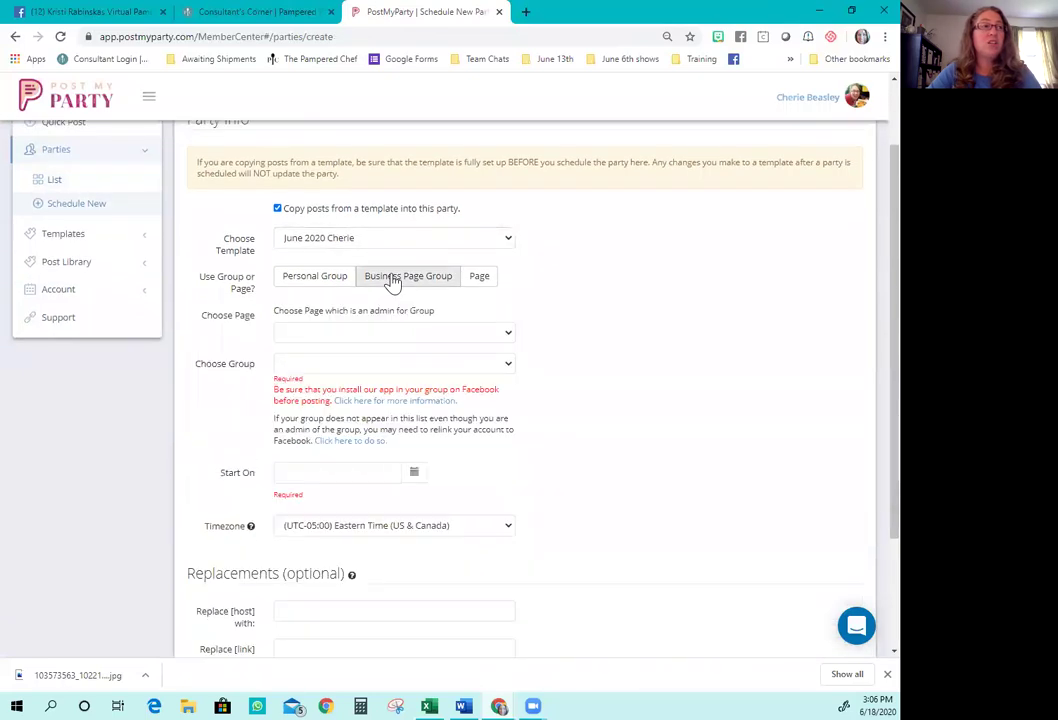
click(322, 278)
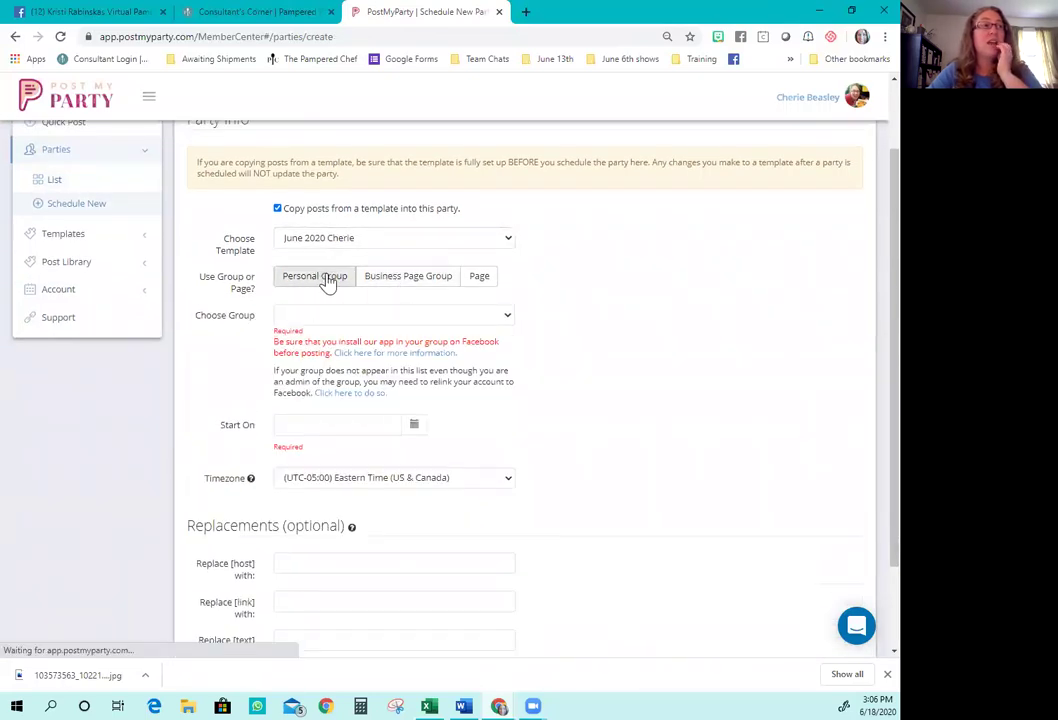
click(424, 284)
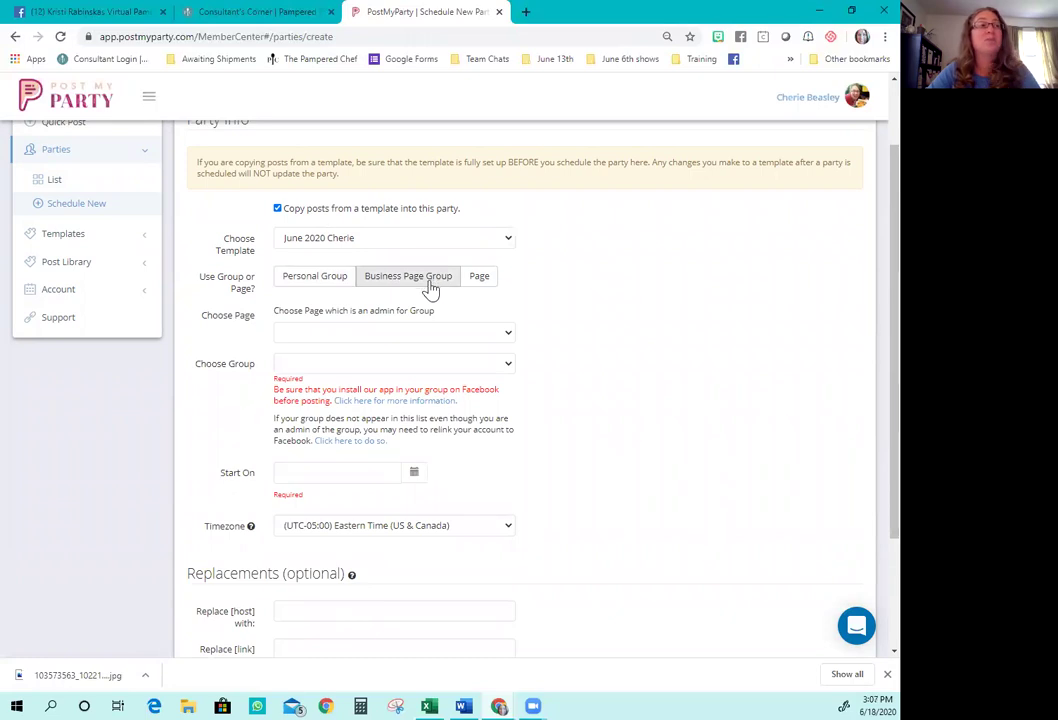
click(489, 338)
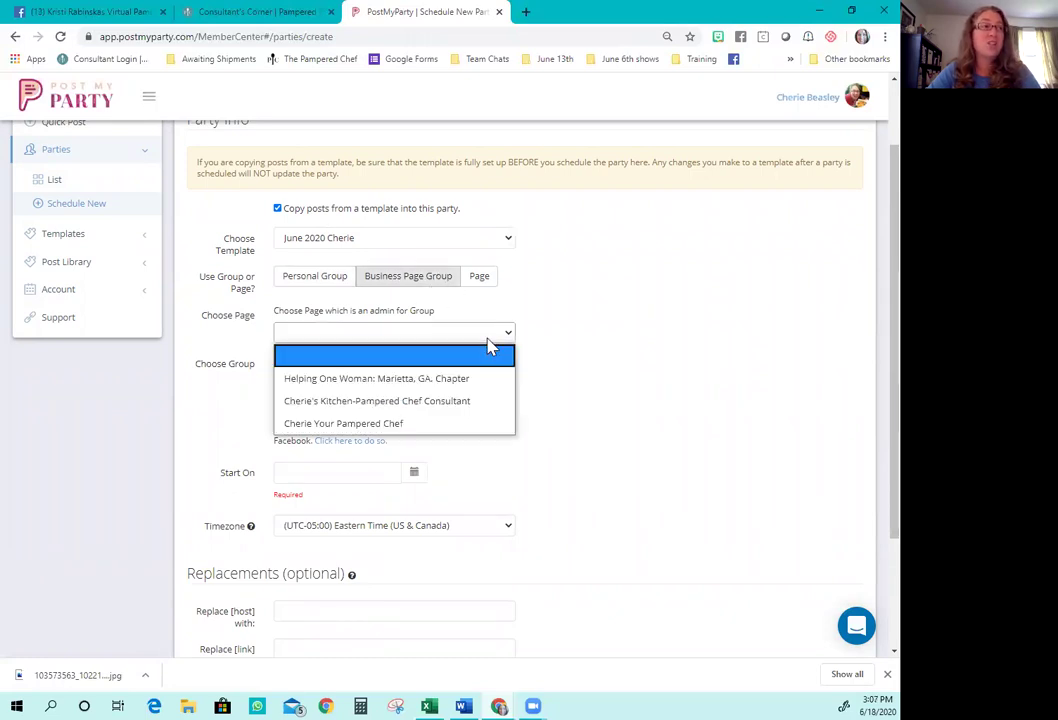
click(485, 403)
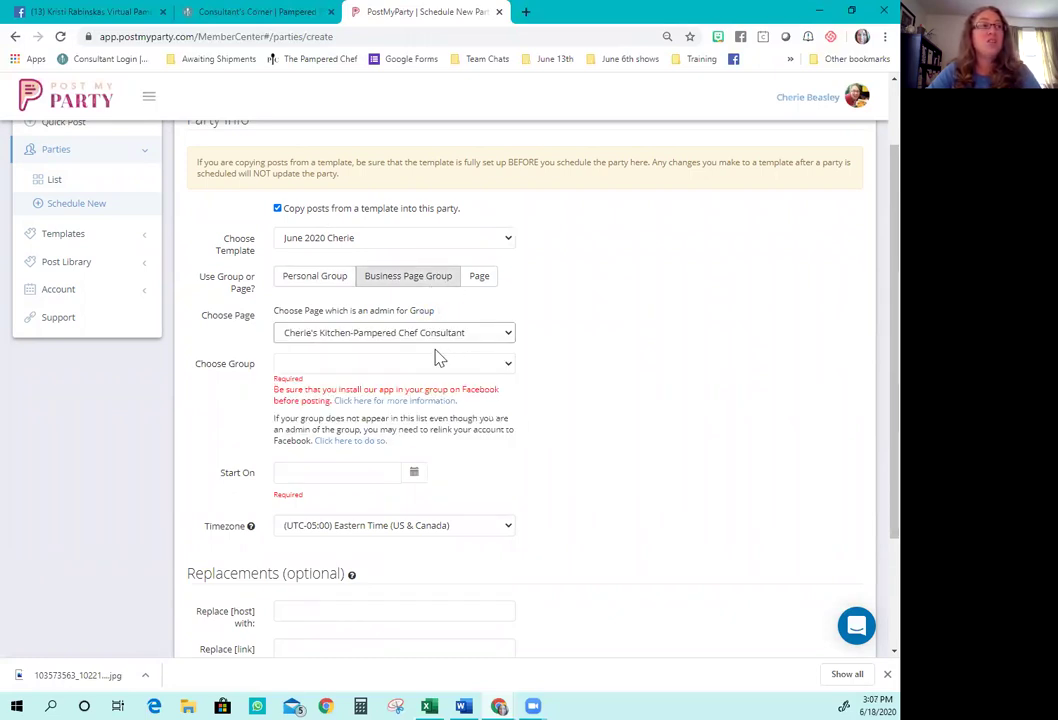
click(484, 366)
scroll(534, 200, down, 1)
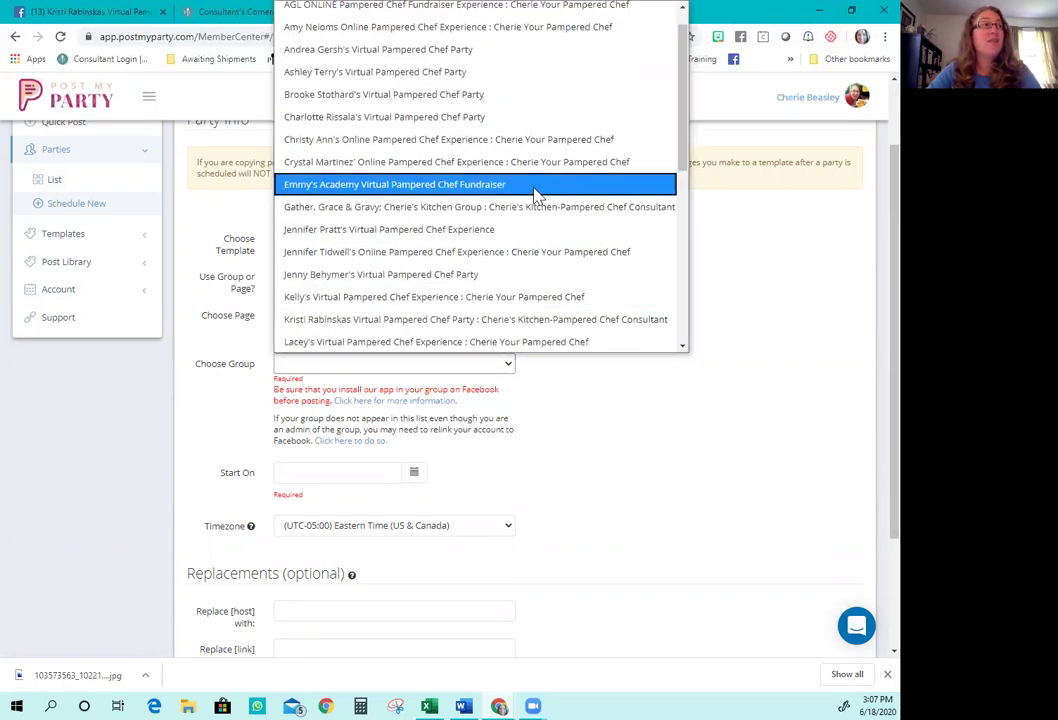
scroll(536, 195, up, 1)
scroll(533, 200, down, 4)
scroll(525, 200, up, 5)
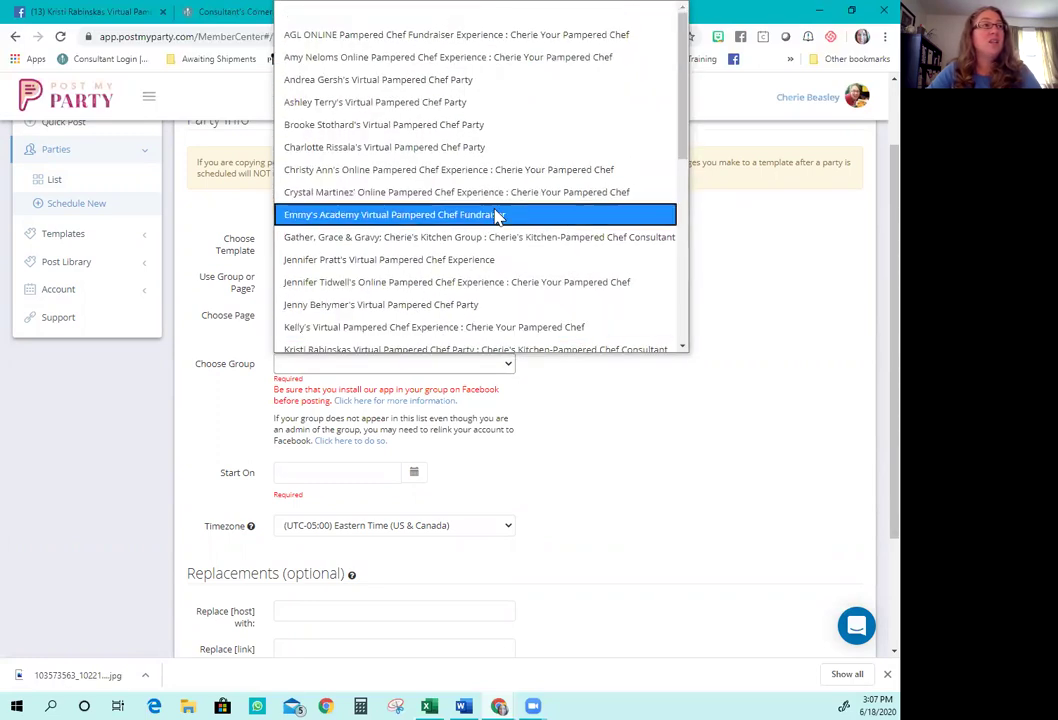
click(480, 238)
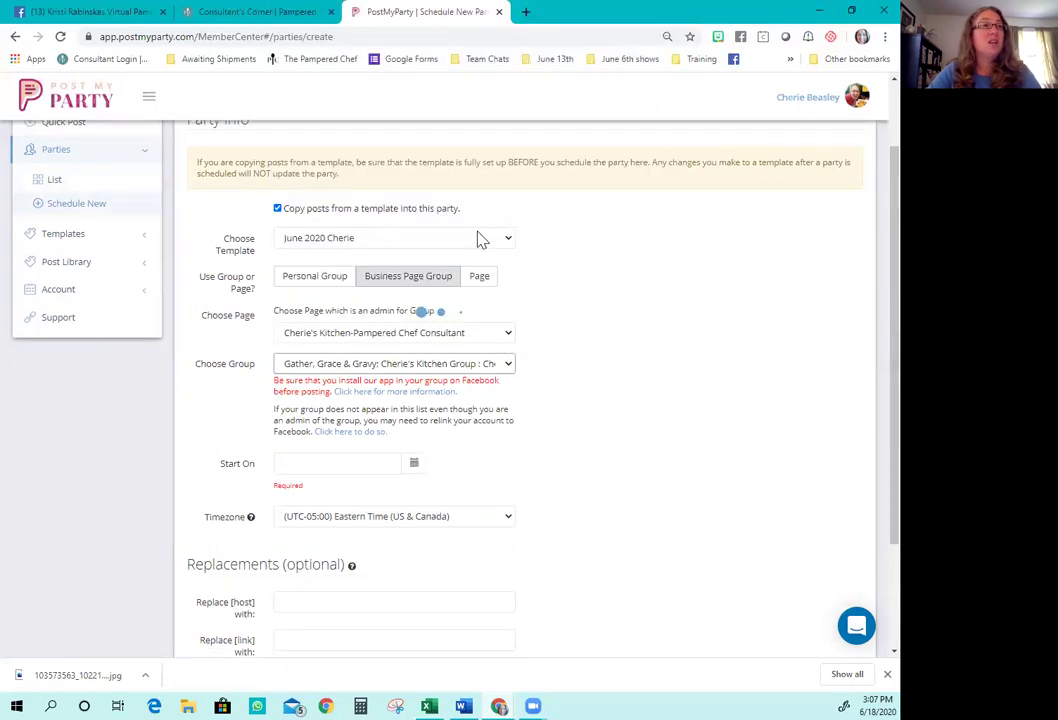
- Set the start date to 06/20/2020 and enter the host's name as the [host] replacement
click(413, 466)
click(450, 555)
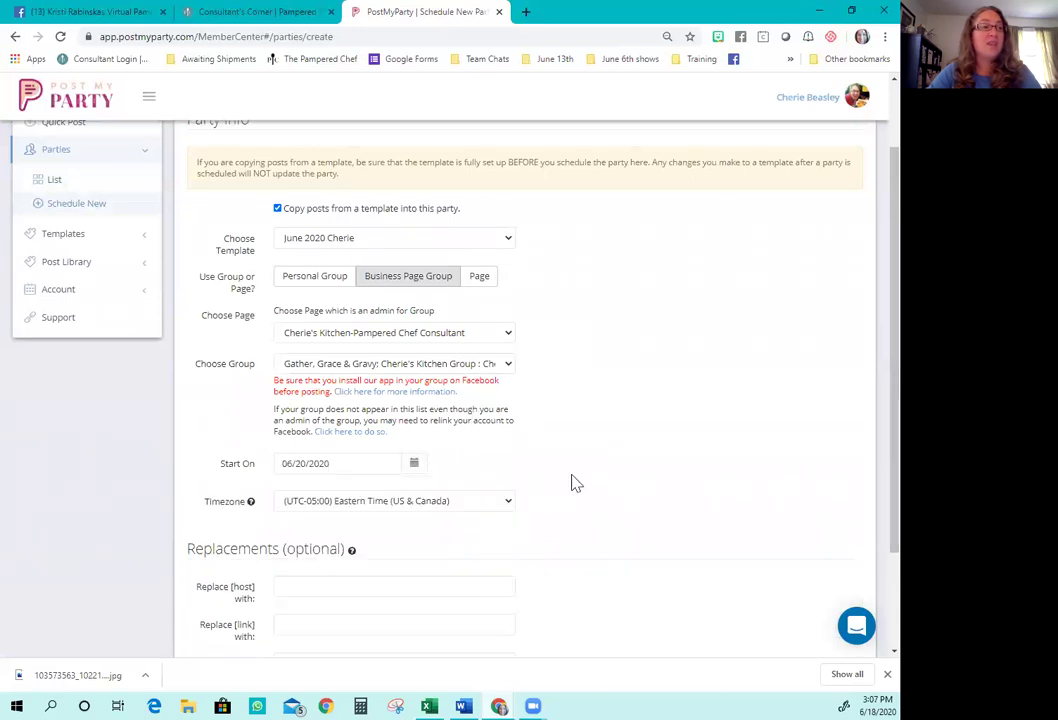
scroll(560, 470, down, 2)
click(342, 455)
text(Cherie)
click(339, 490)
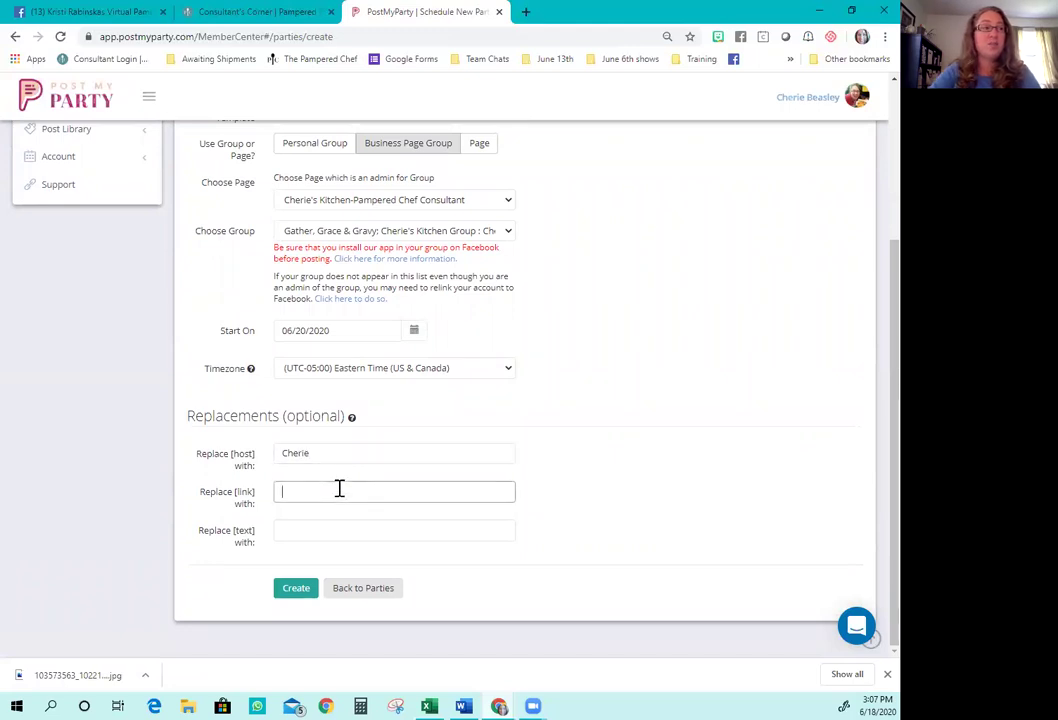
- Copy the party page link from its Share options in Consultant's Corner
click(226, 20)
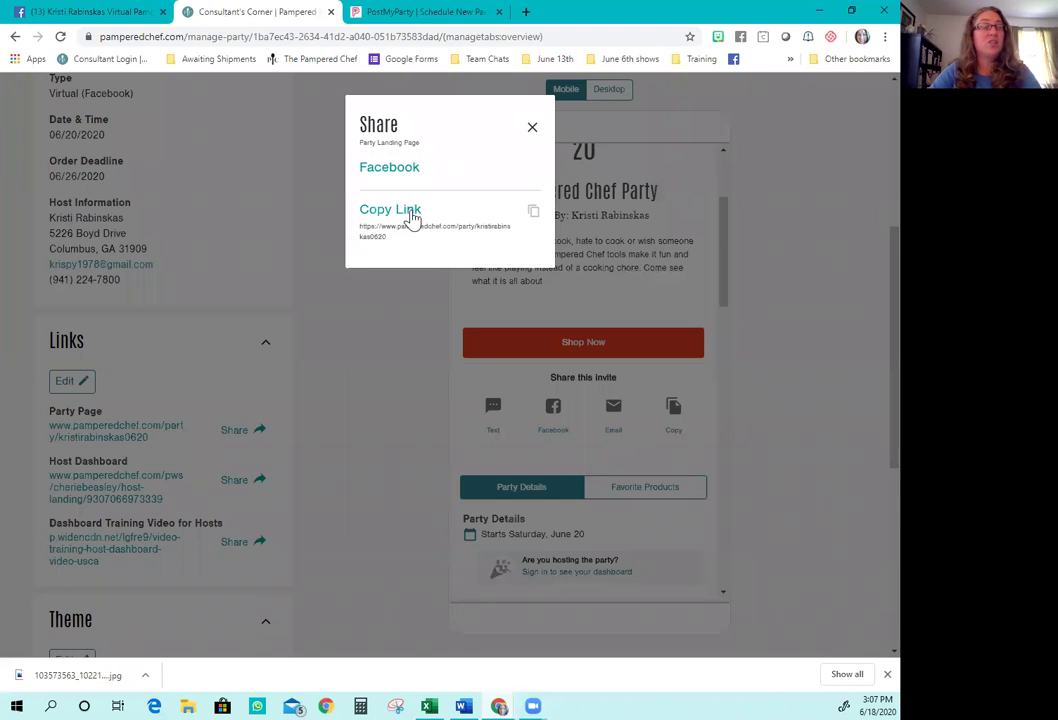
click(413, 216)
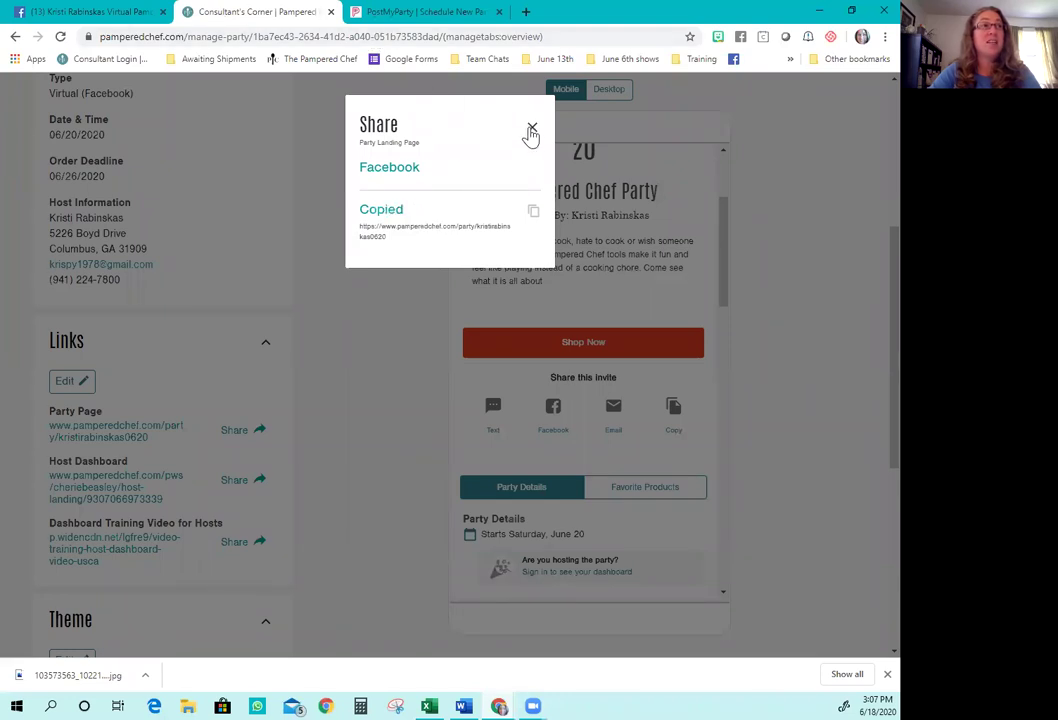
click(531, 128)
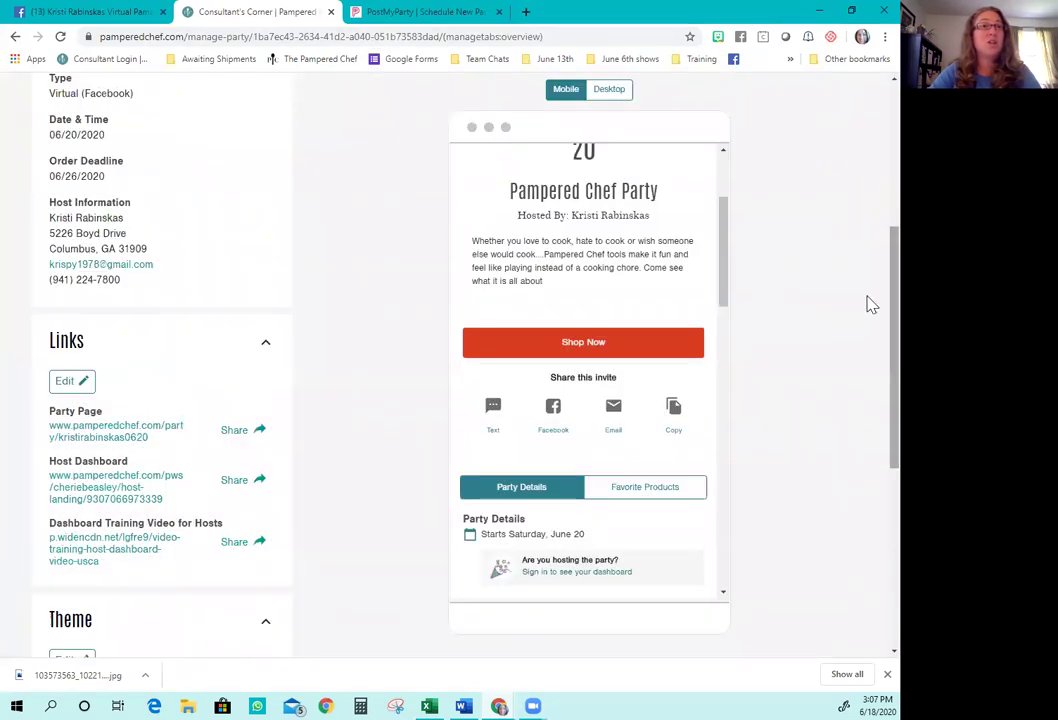
scroll(860, 200, up, 5)
- Copy the August 08, 2020 party's page link, then return to the PostMyParty form
click(72, 90)
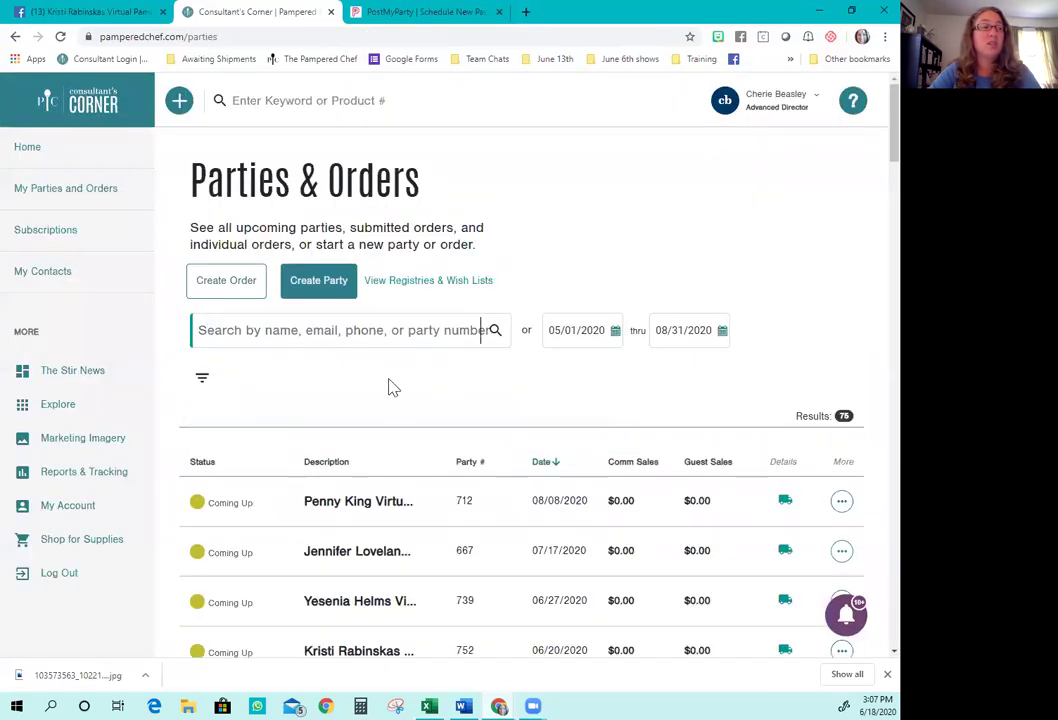
click(357, 503)
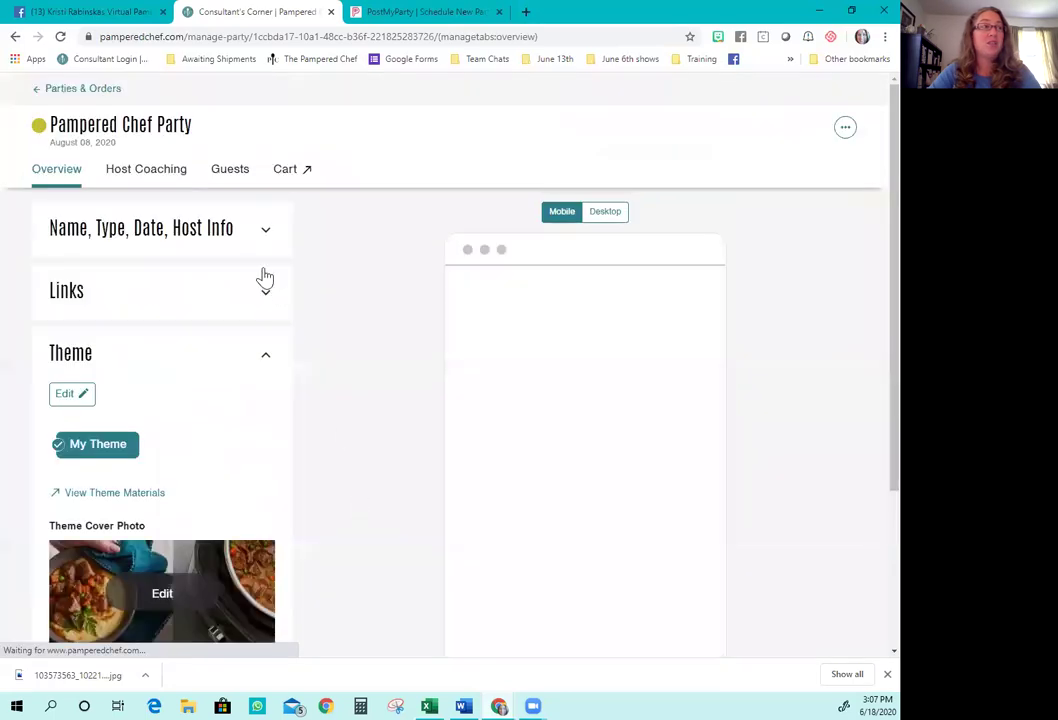
scroll(175, 302, down, 2)
scroll(205, 283, up, 2)
click(162, 298)
click(238, 381)
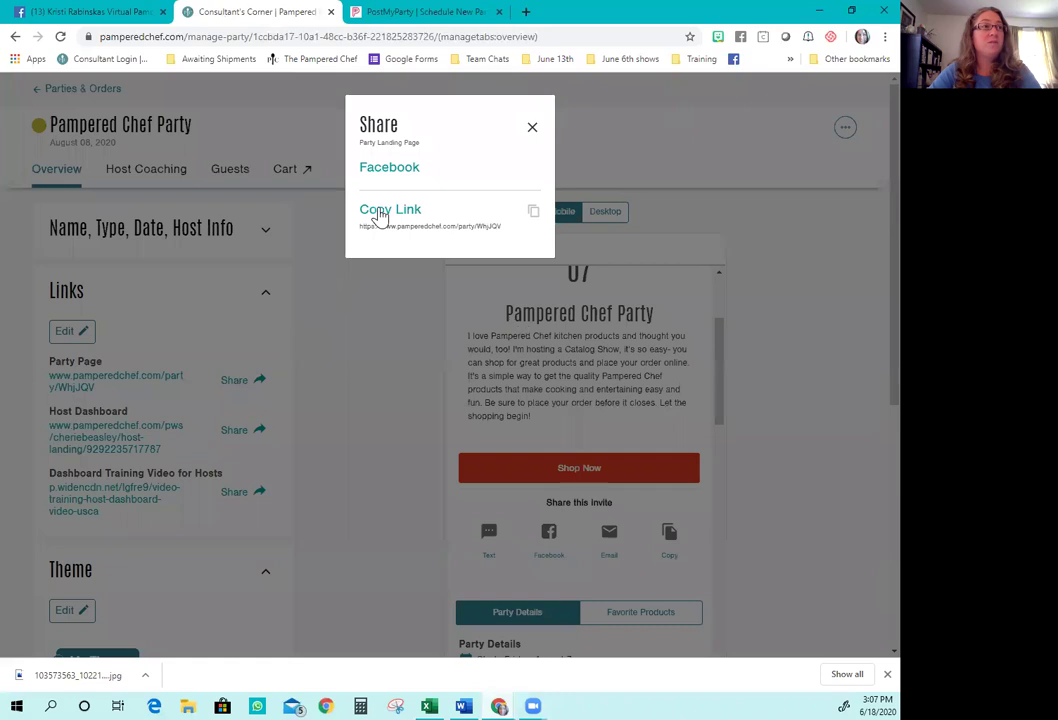
click(380, 217)
click(420, 14)
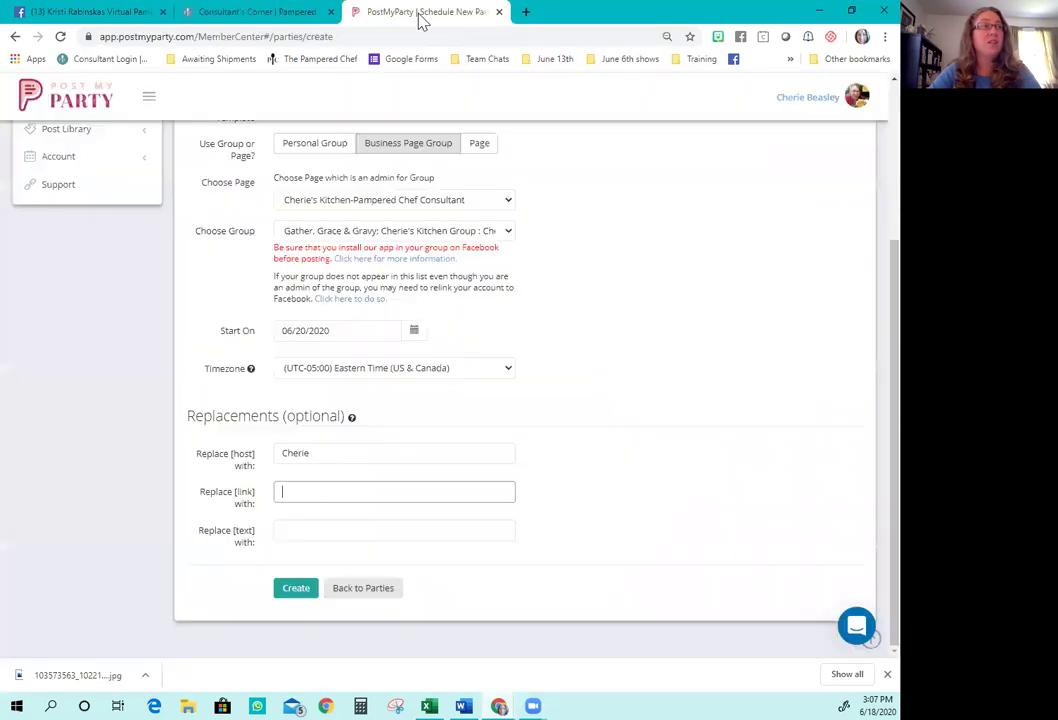
- Paste the party page link into Replace [link] and create the party
right_click(312, 492)
click(378, 384)
click(295, 589)
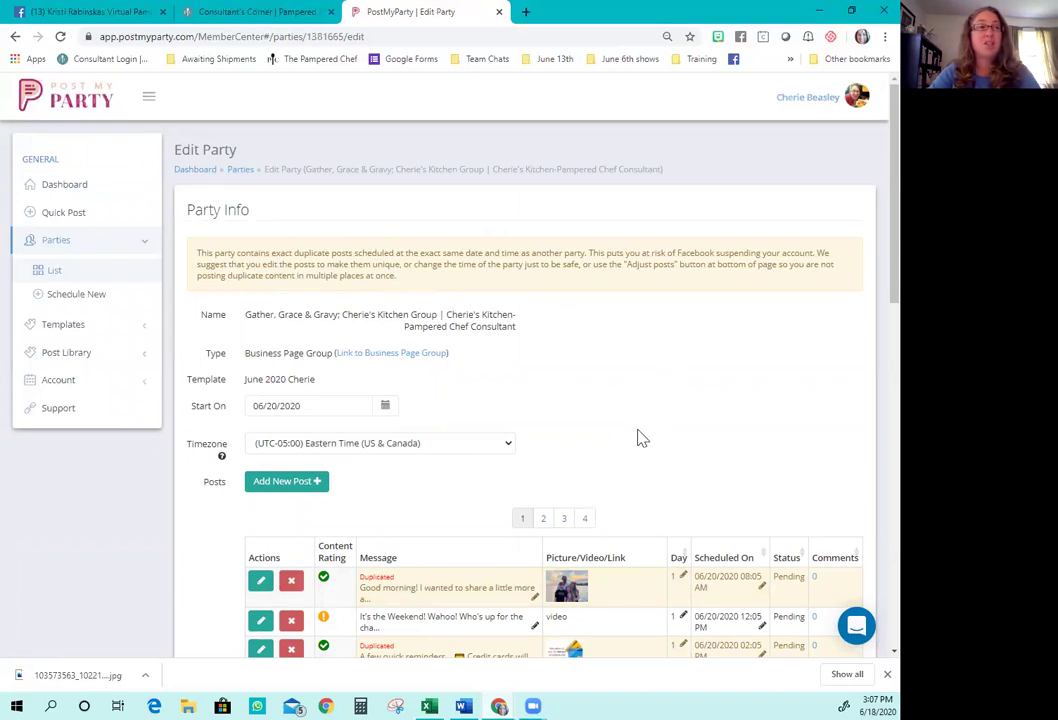
- Set Adjust Posts to -30 min
scroll(642, 438, down, 15)
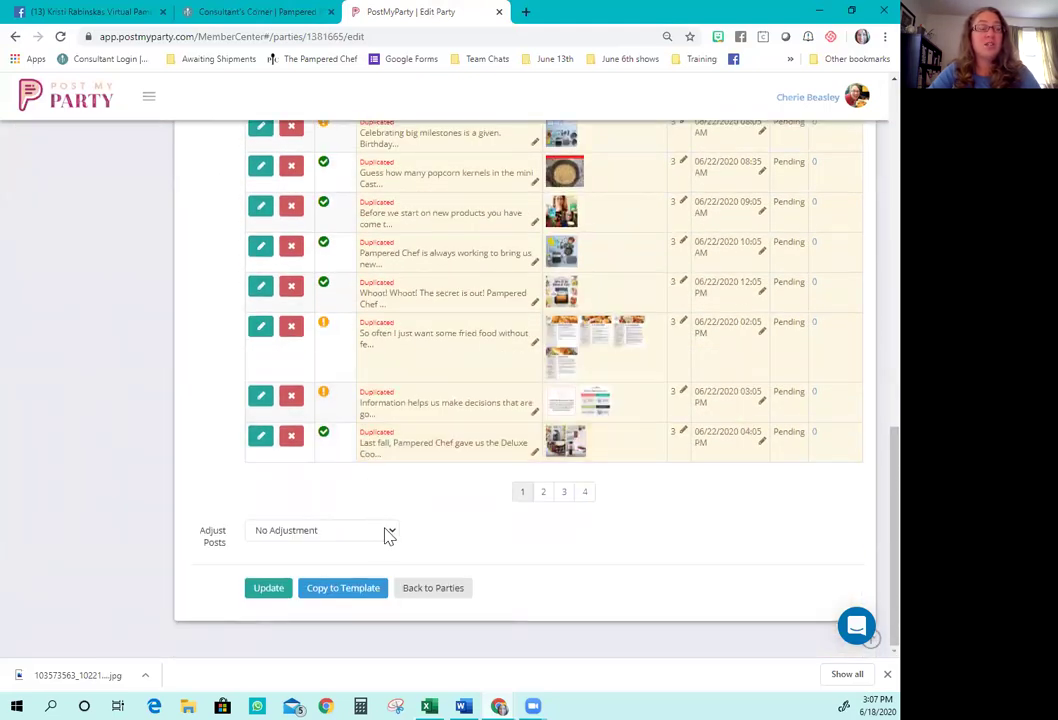
click(391, 533)
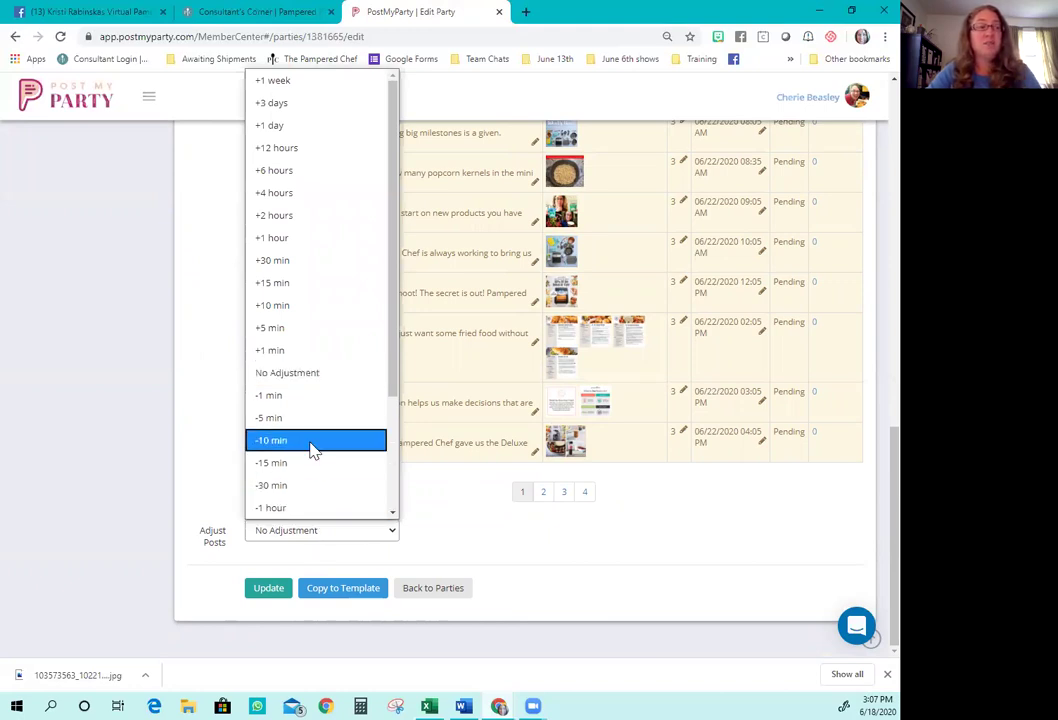
click(315, 497)
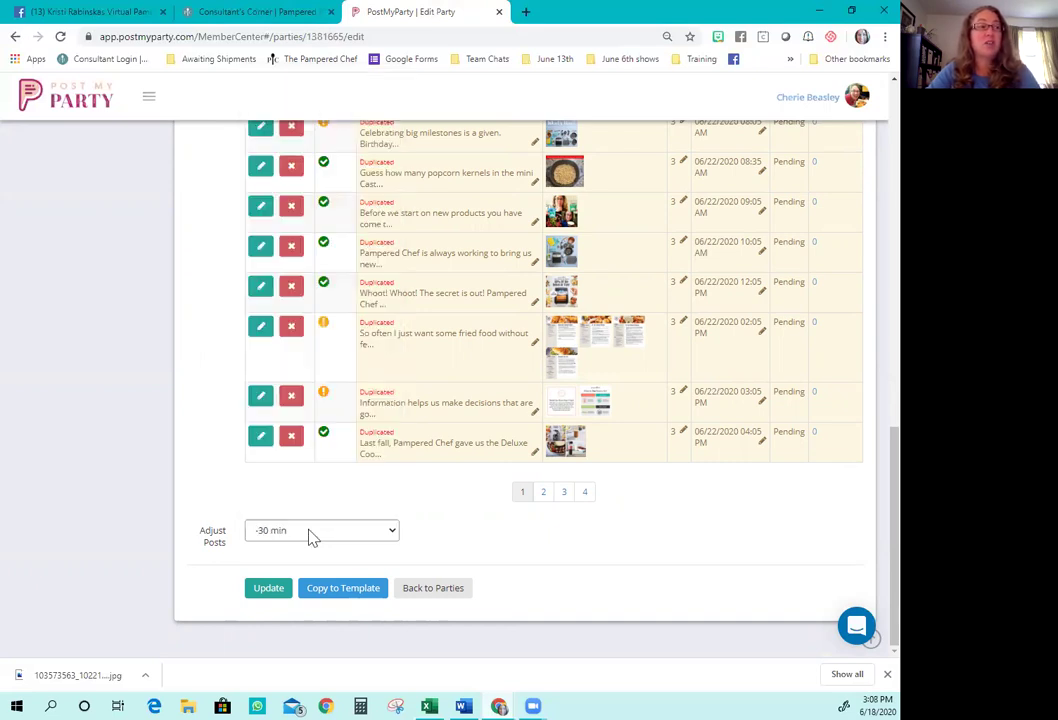
- Apply the -30 minute shift to the posts, then open the host's virtual party from the parties list for editing
click(268, 588)
scroll(405, 490, up, 1)
scroll(415, 483, up, 10)
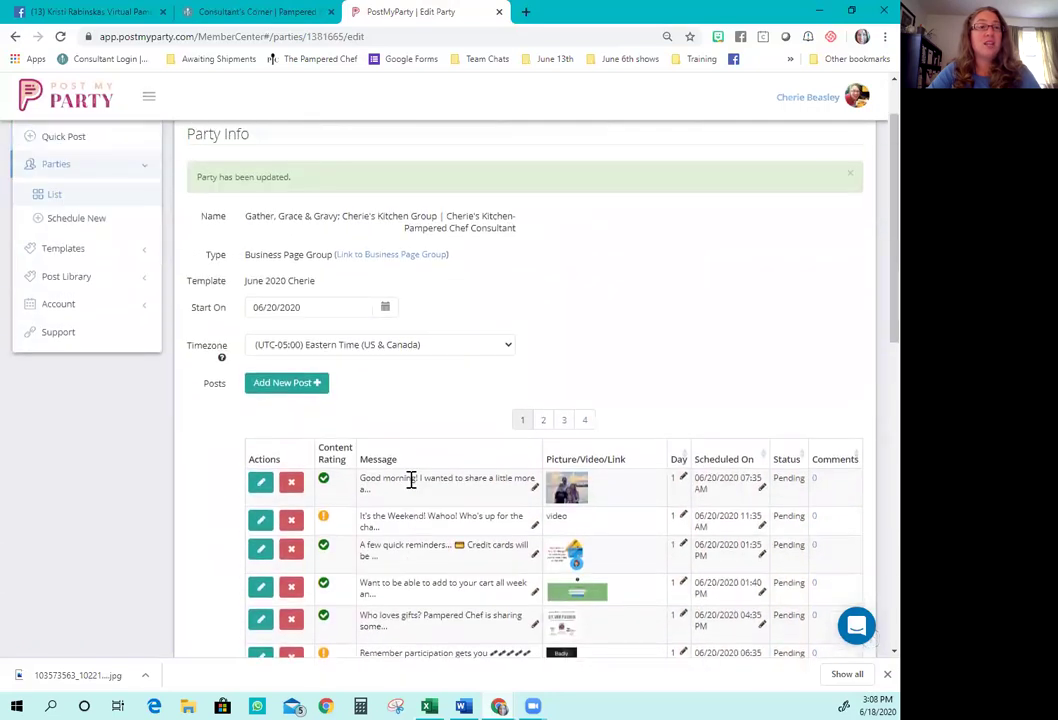
scroll(411, 480, down, 2)
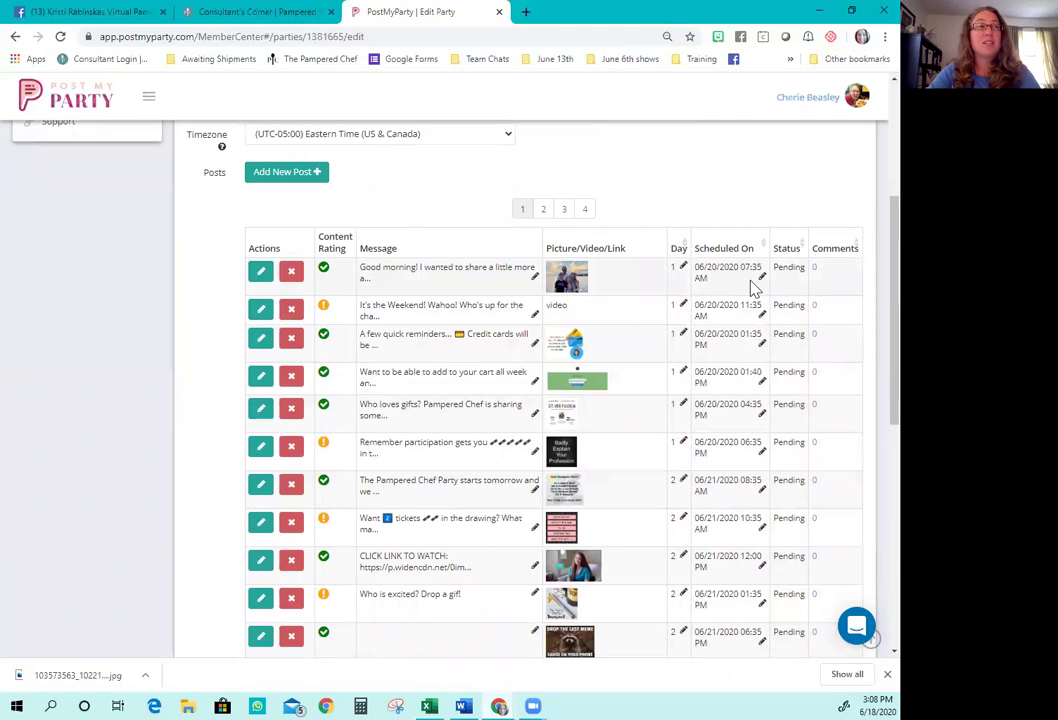
scroll(755, 288, up, 3)
click(70, 201)
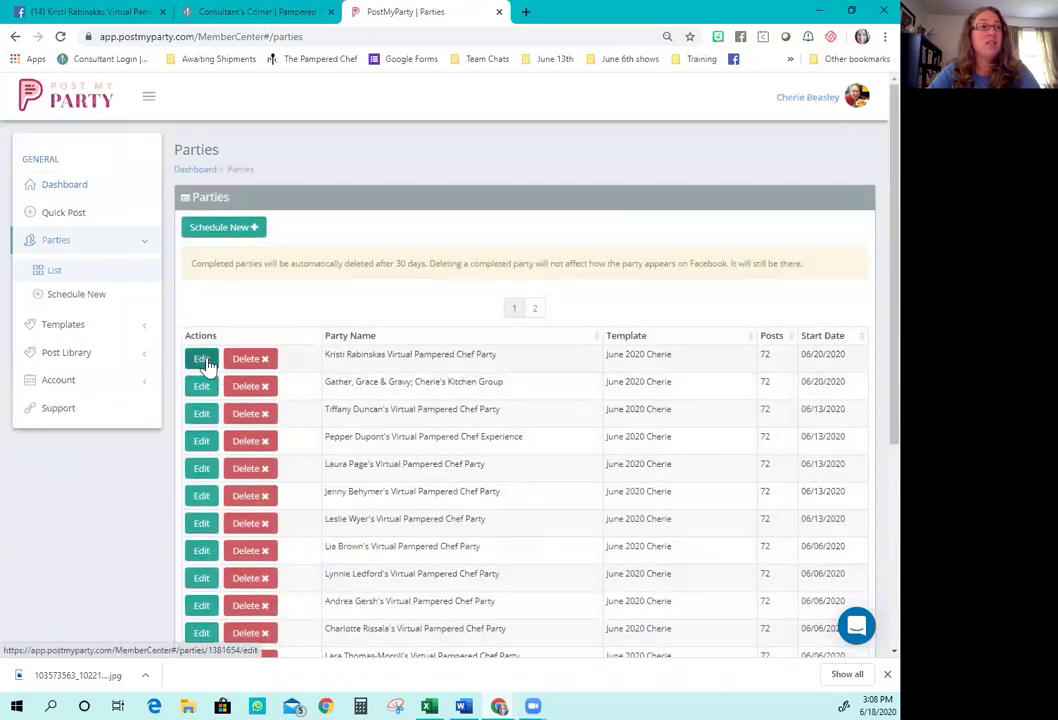
click(203, 360)
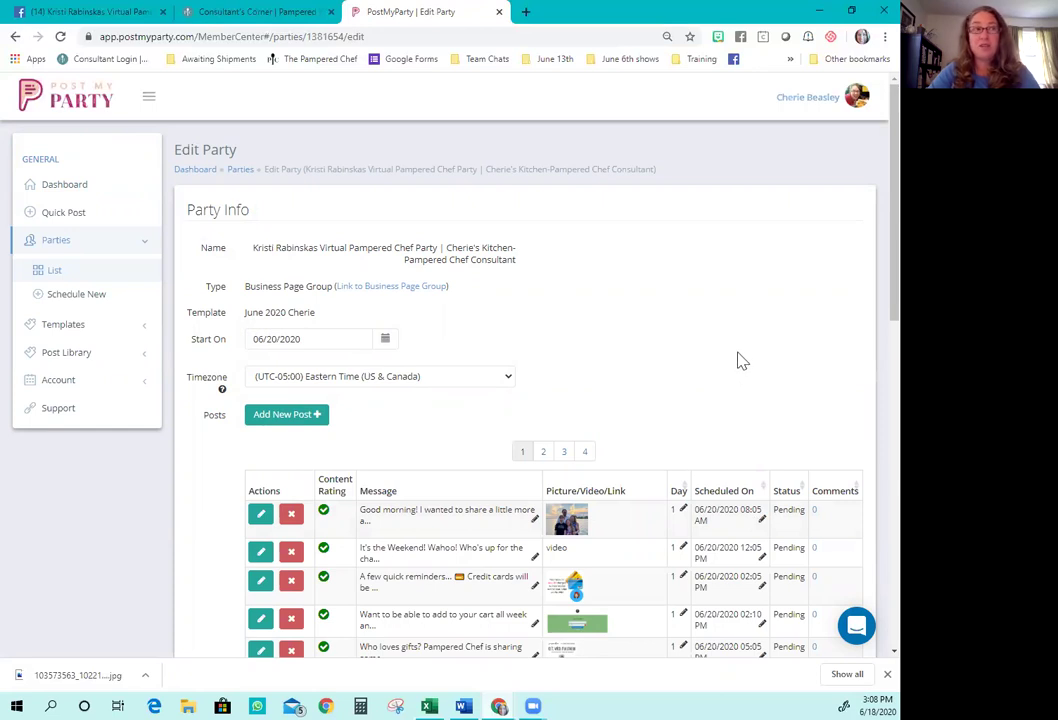
- Review the Host Hasn't Joined message templates in the Word coaching document, then minimize Word
click(95, 14)
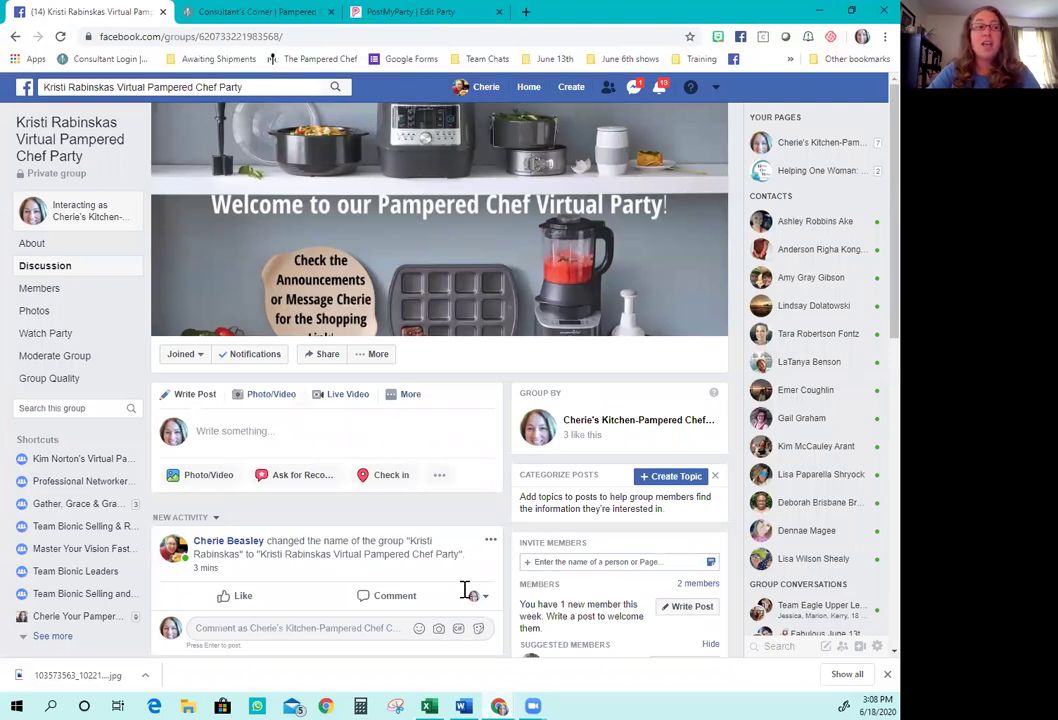
click(468, 702)
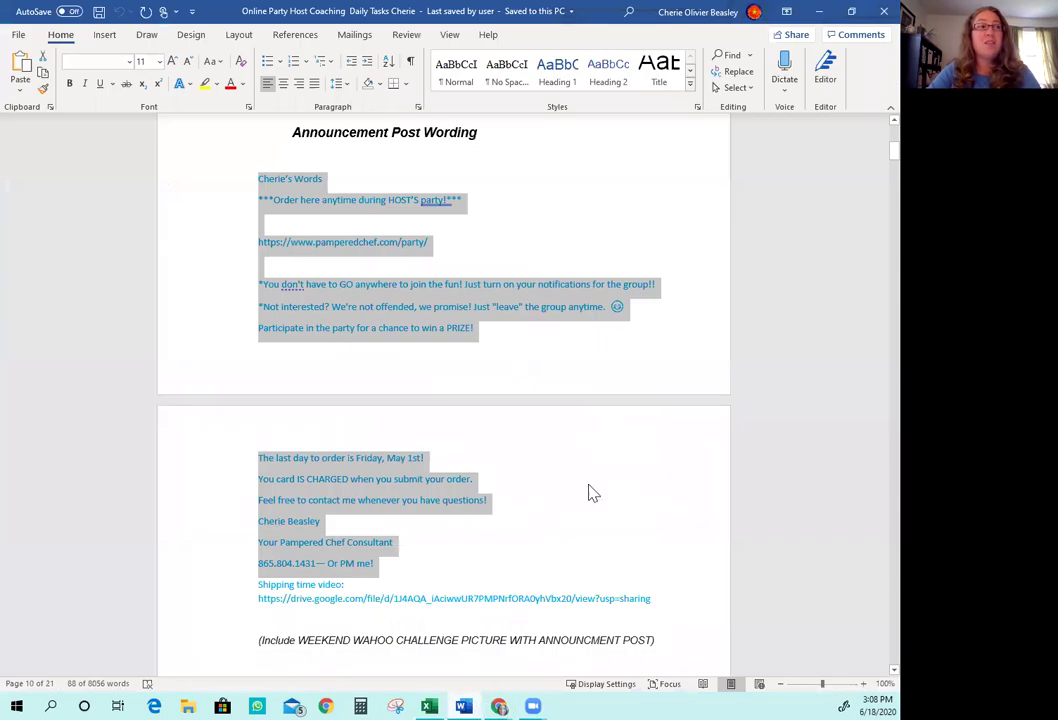
click(666, 454)
scroll(662, 456, up, 6)
scroll(660, 460, down, 18)
scroll(659, 465, down, 1)
scroll(659, 460, up, 1)
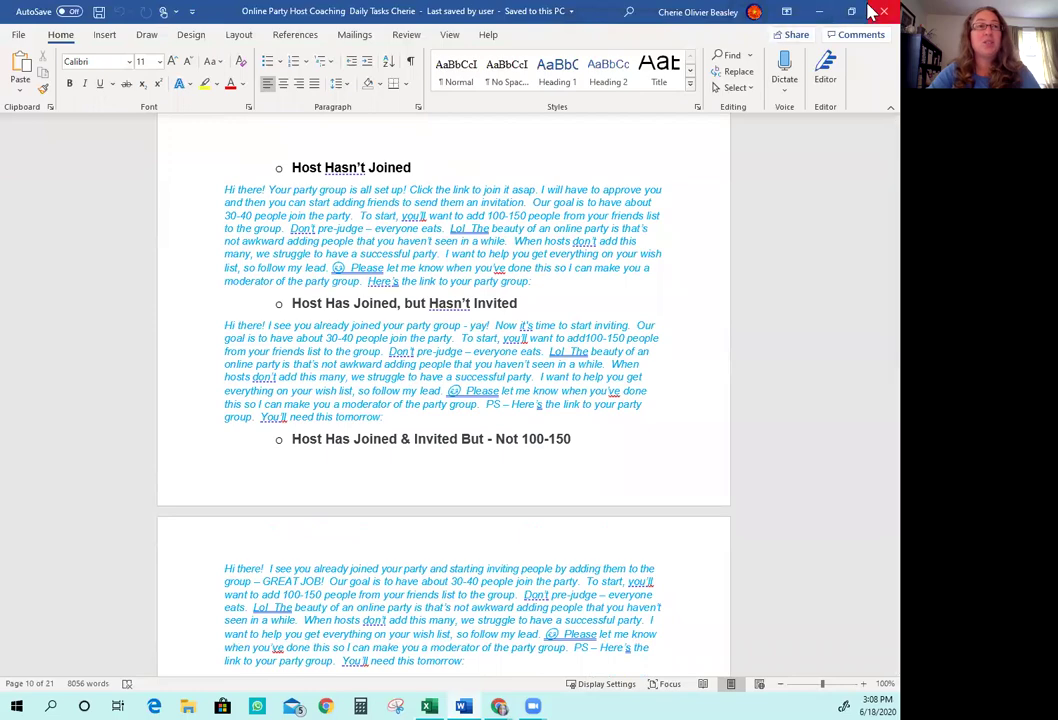
click(818, 12)
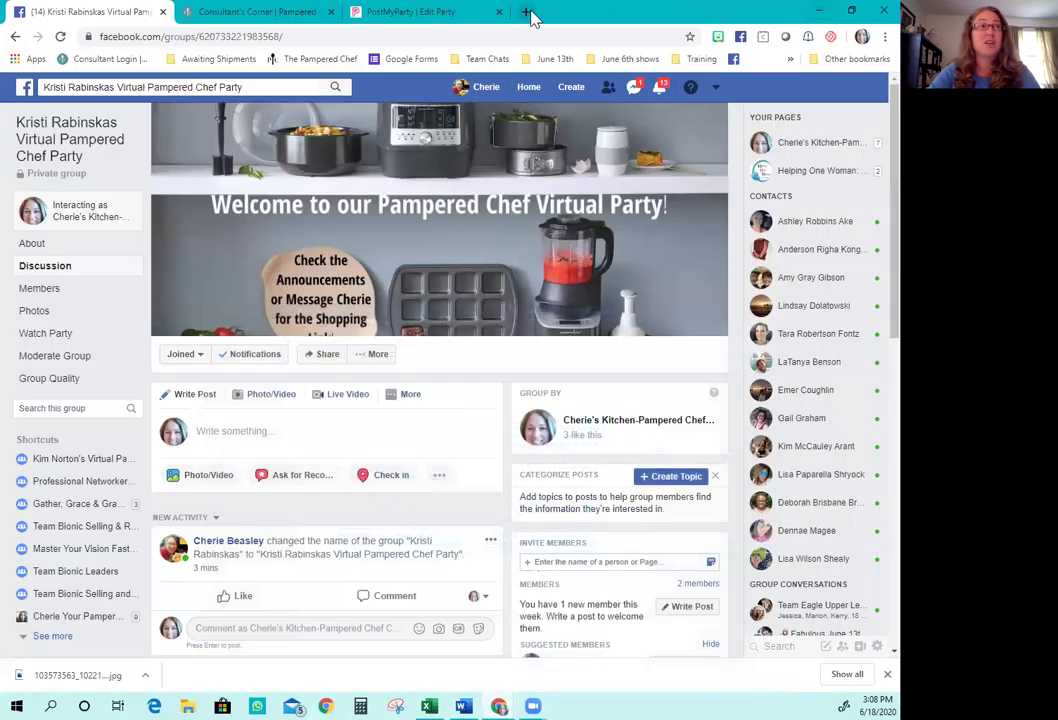
click(526, 12)
- Load evernote.com, log in, and scroll the Virtual Party Guide note to 'Send this message to host'
text(evernote.c)
key(Return)
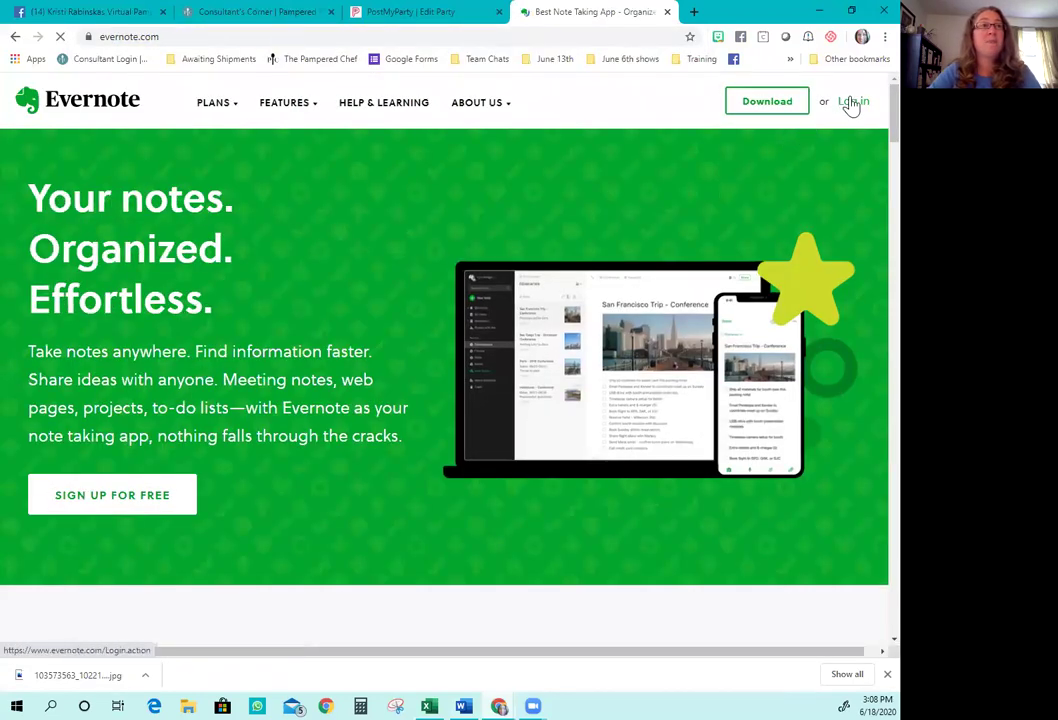
click(851, 104)
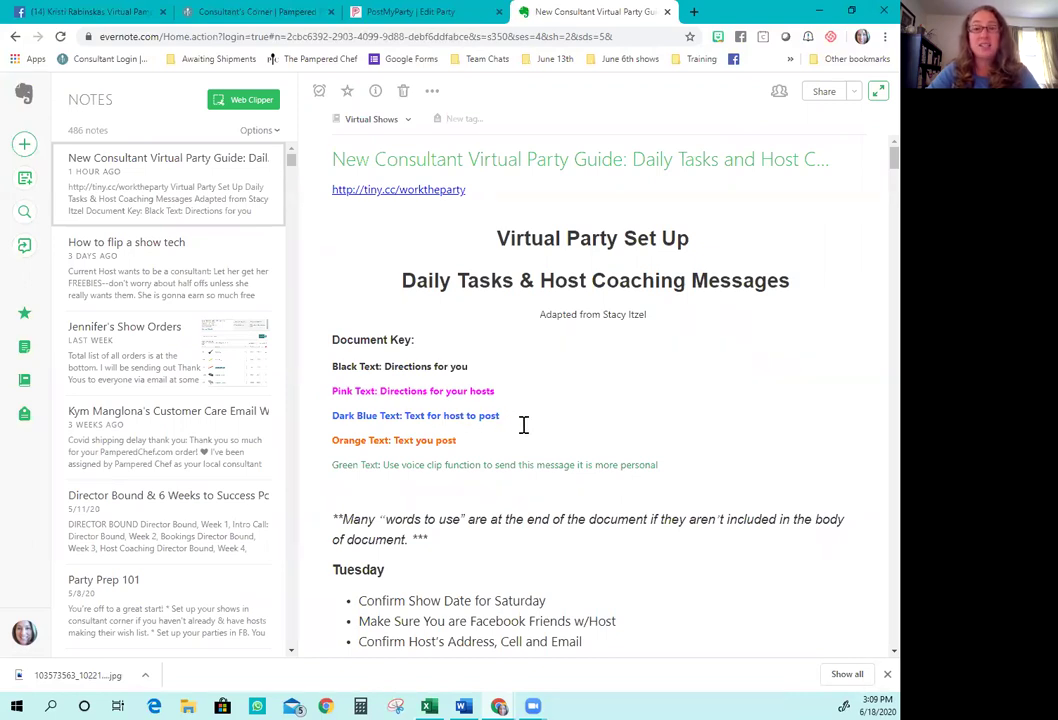
scroll(523, 425, down, 1)
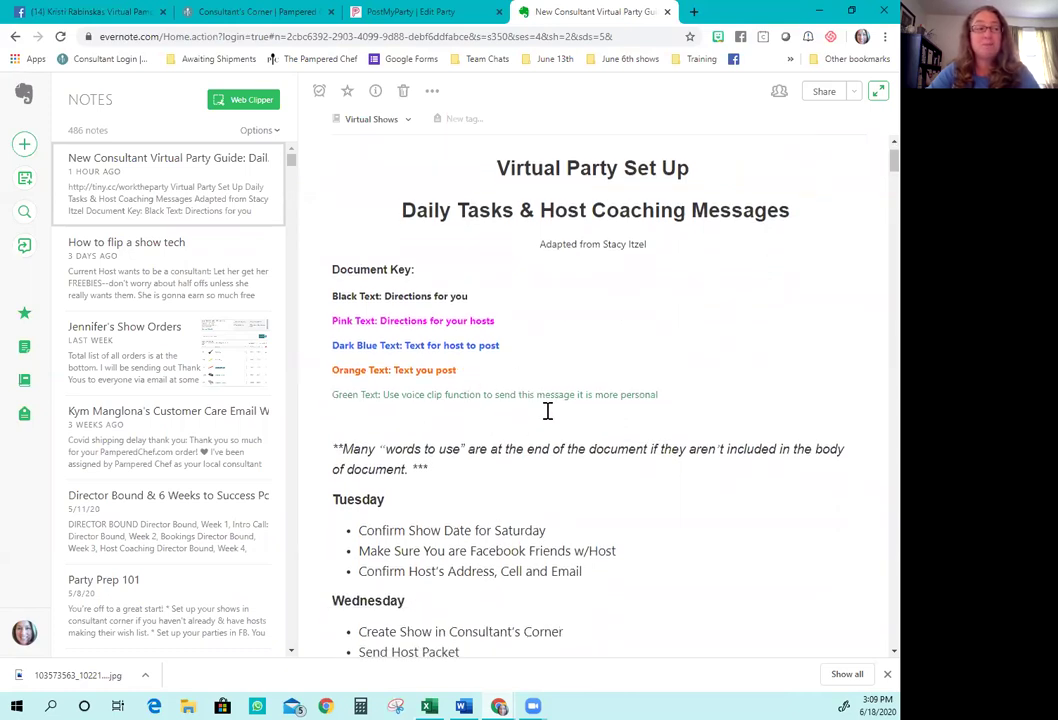
scroll(548, 411, down, 10)
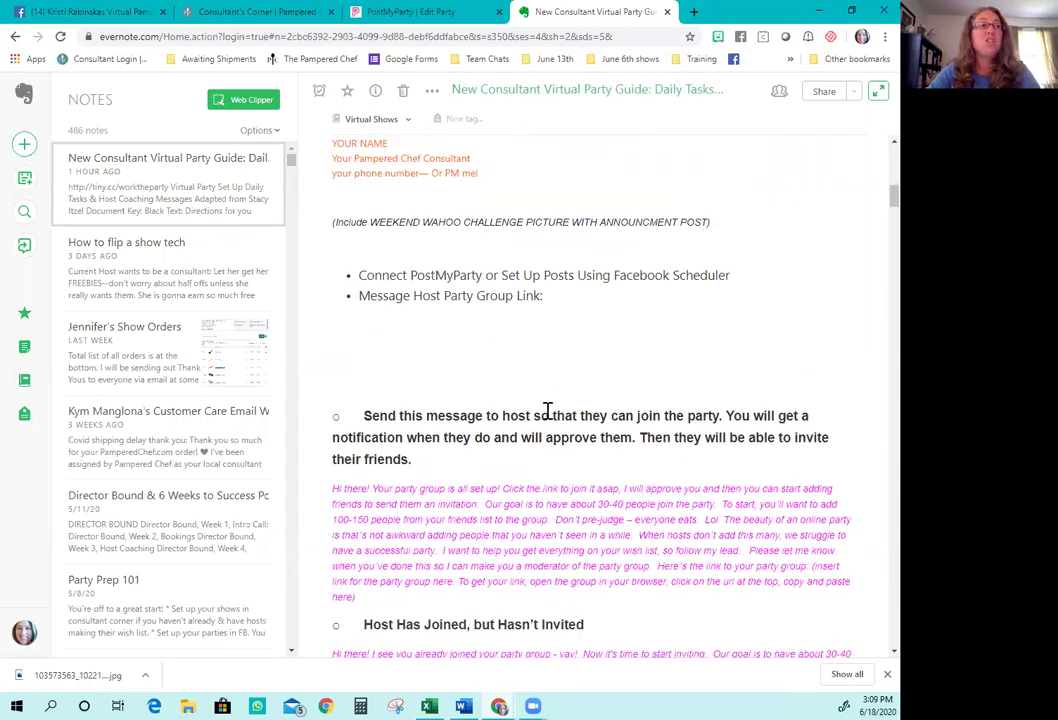
scroll(548, 411, down, 10)
scroll(548, 411, down, 9)
scroll(548, 411, up, 8)
scroll(548, 411, up, 10)
scroll(548, 411, up, 15)
scroll(545, 413, down, 8)
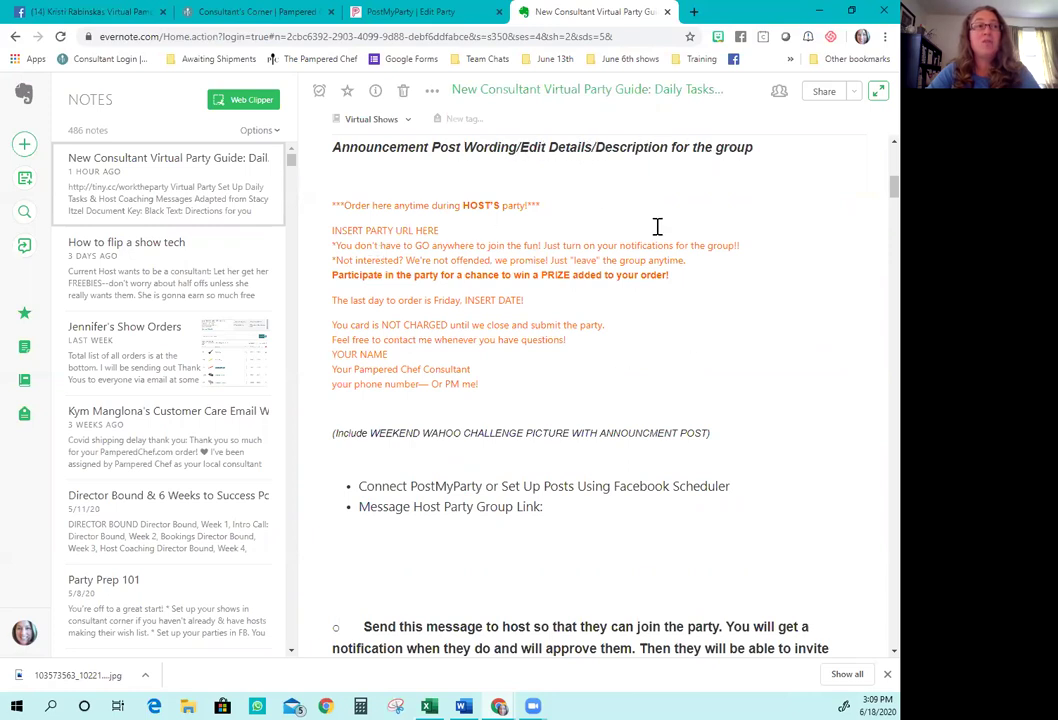
scroll(812, 405, down, 3)
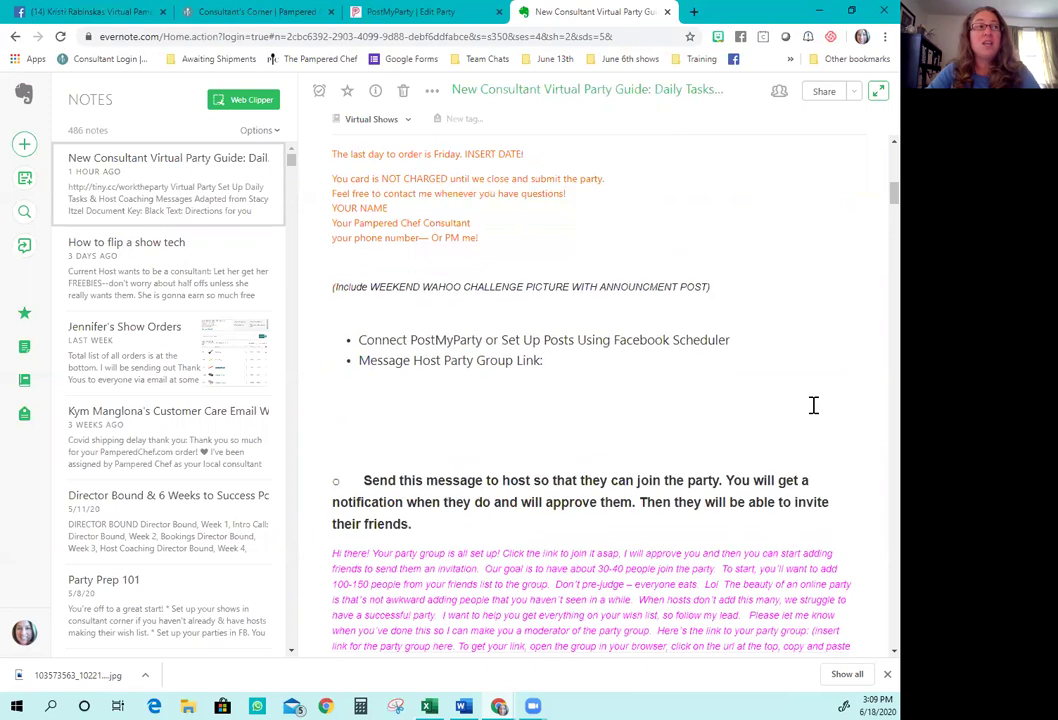
- Copy the pink join-the-party message for the host, then return to the Facebook group tab
scroll(813, 405, down, 3)
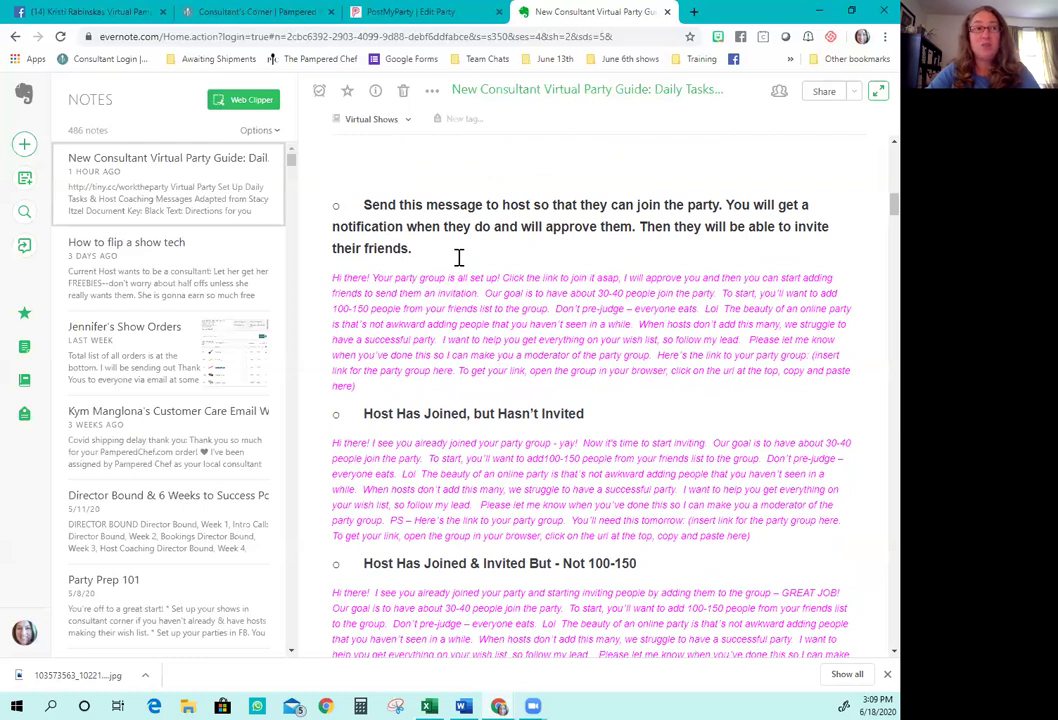
drag(335, 277, 777, 362)
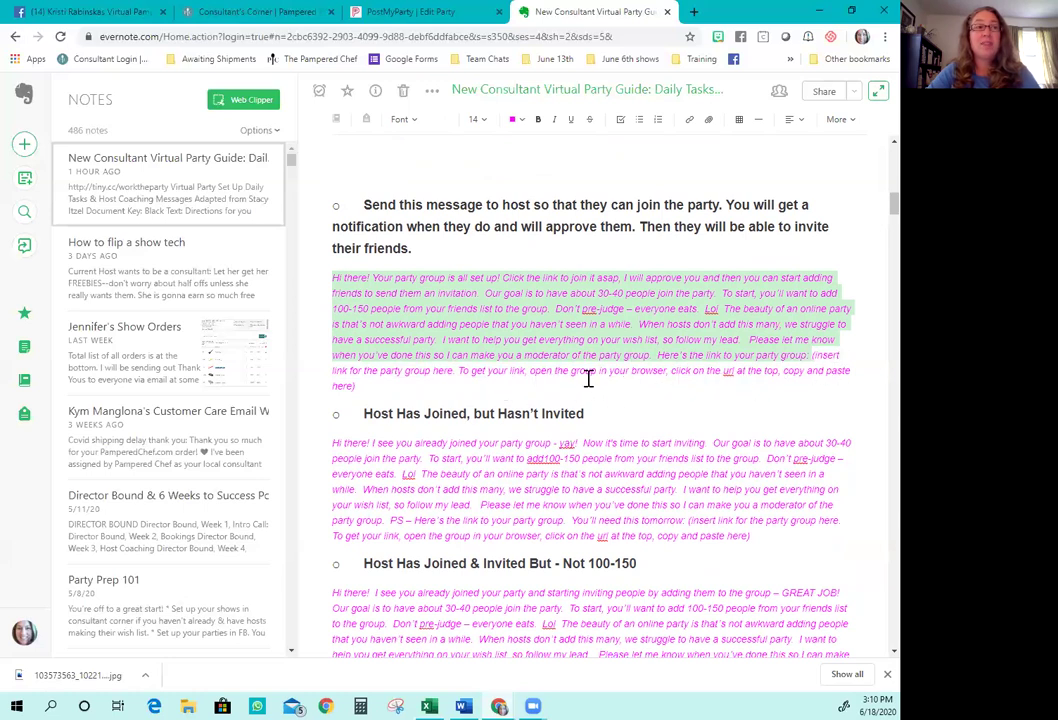
right_click(537, 333)
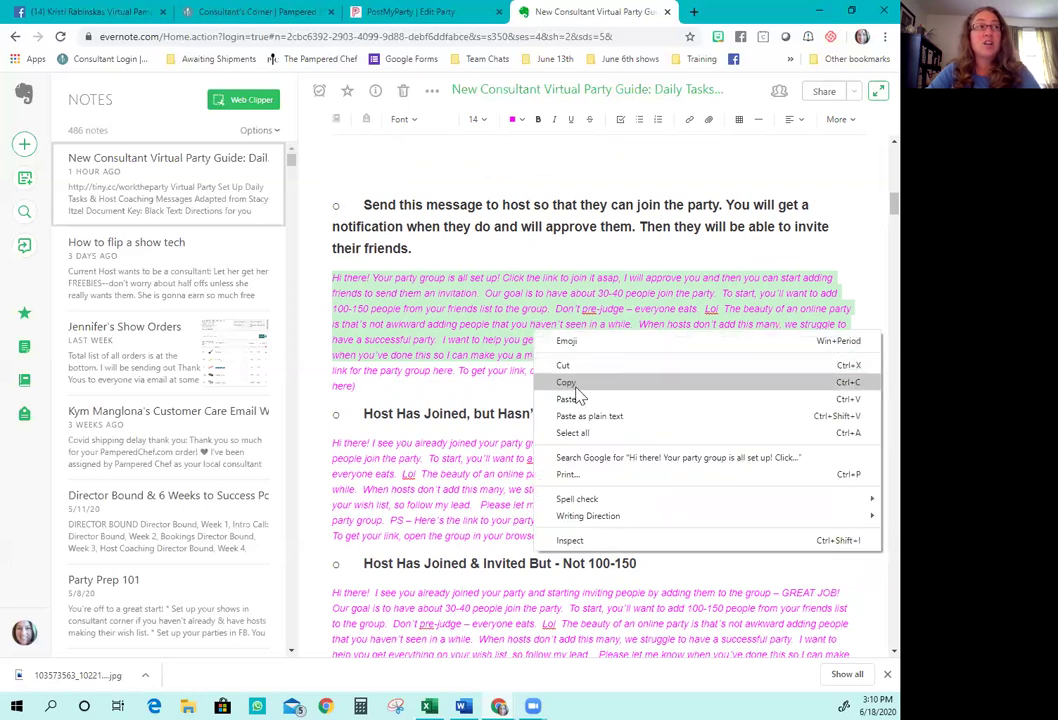
click(567, 383)
click(104, 16)
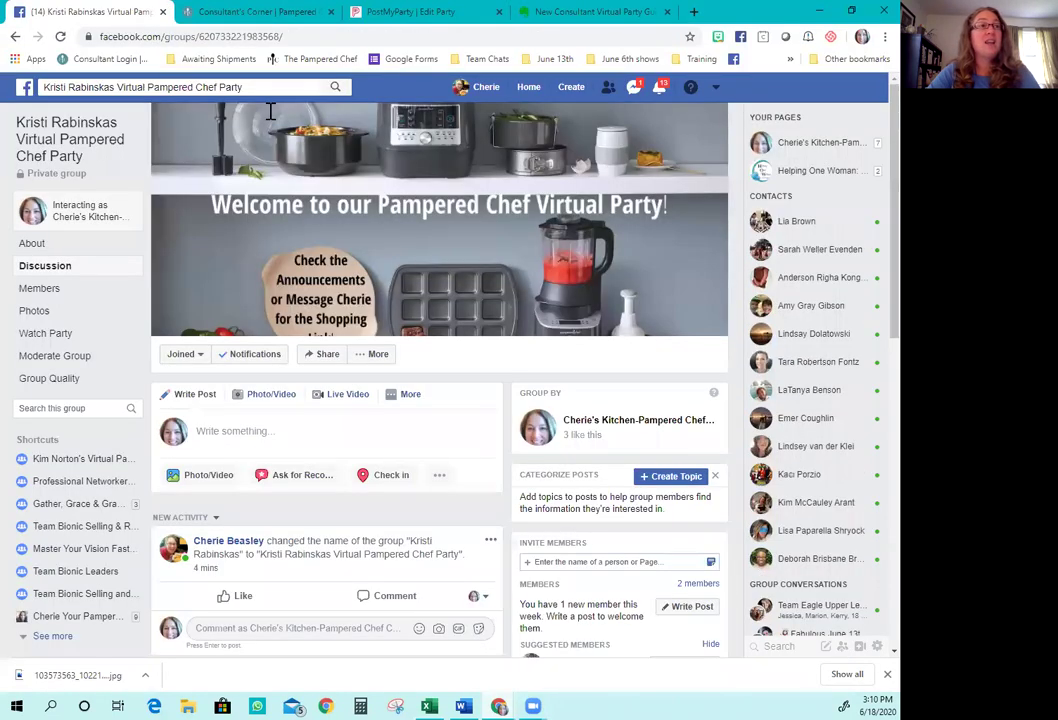
- Open the full Messenger in a new tab showing the conversation with the host
click(633, 95)
scroll(424, 565, down, 2)
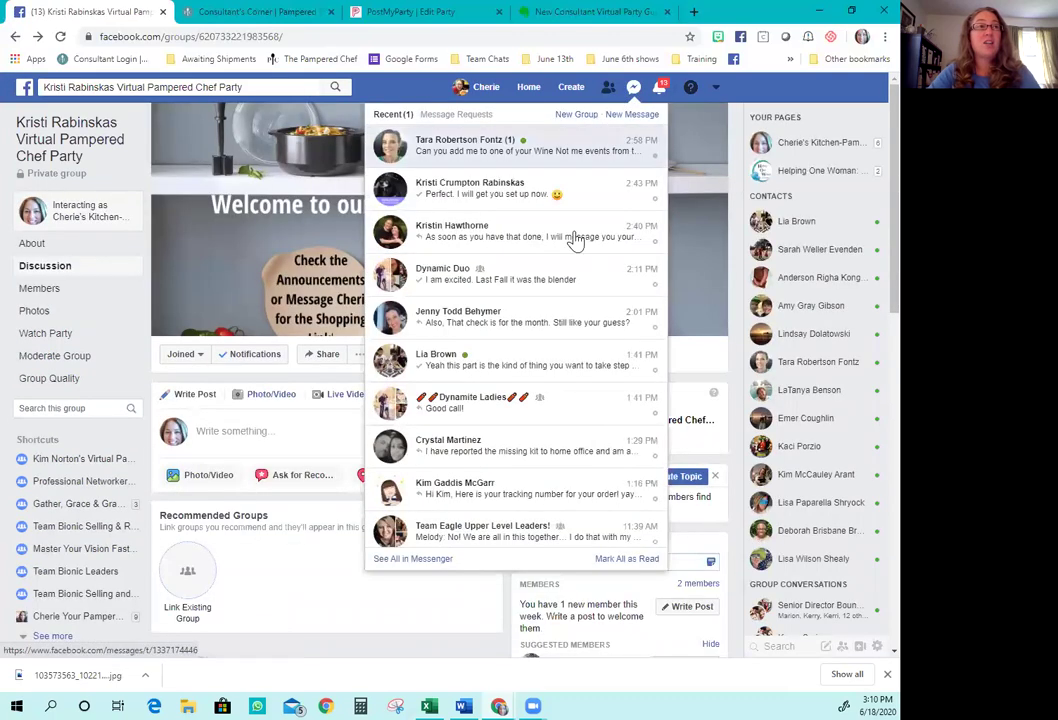
right_click(427, 571)
click(530, 437)
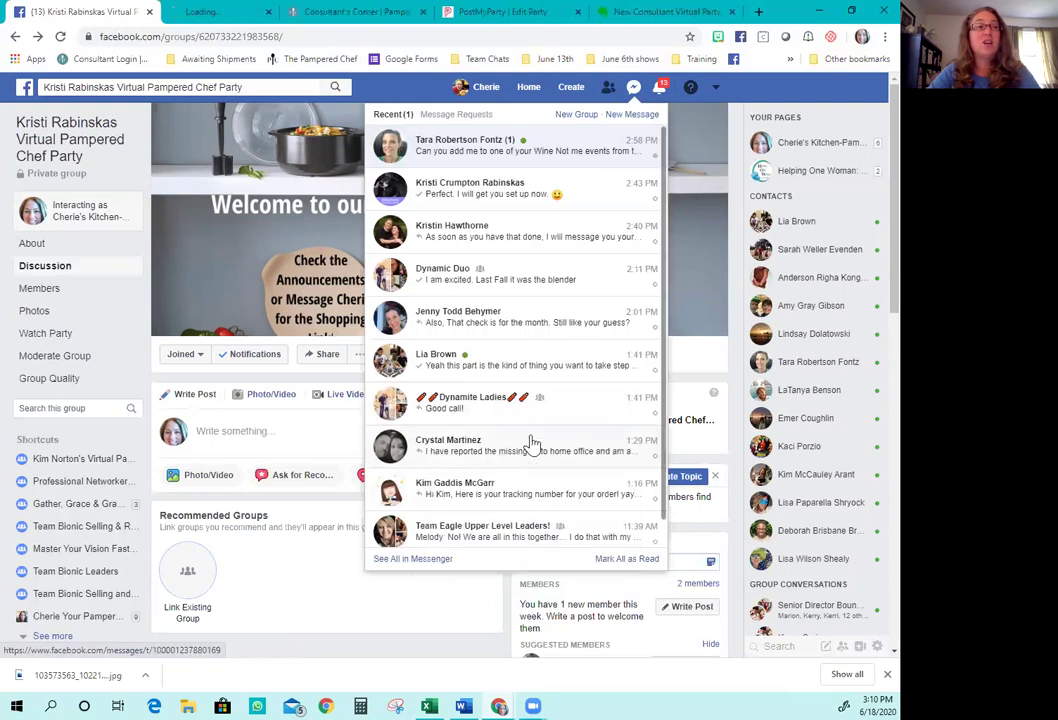
click(225, 12)
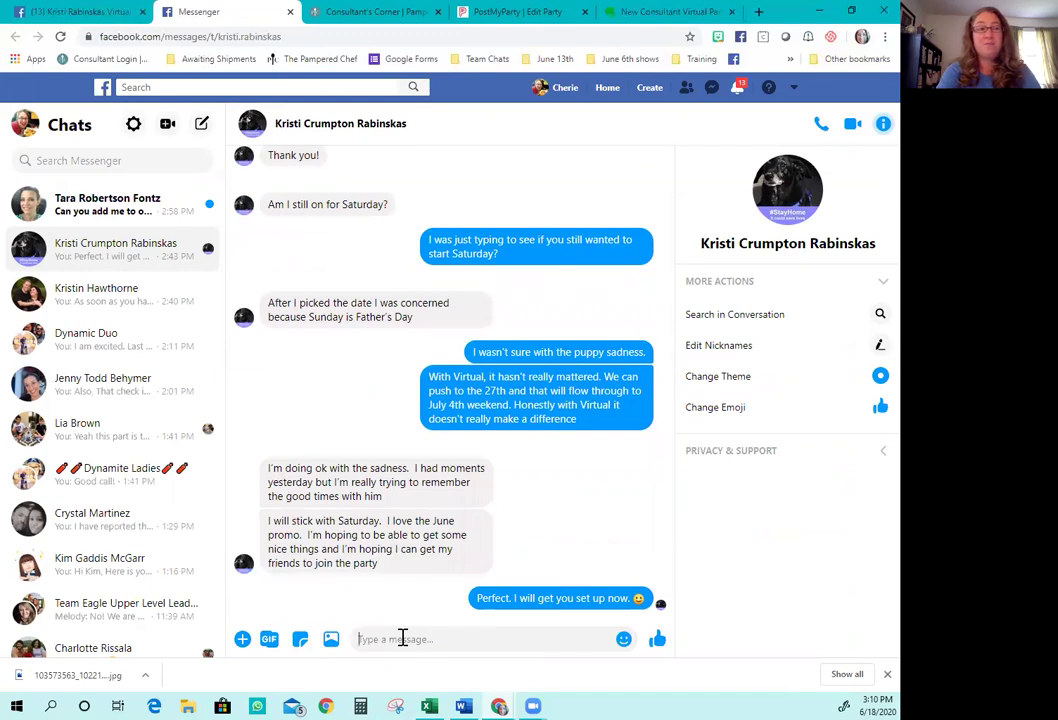
- Paste the party invitation message into the draft to the host in Messenger
click(402, 638)
text(G)
key(BackSpace)
right_click(402, 638)
click(447, 531)
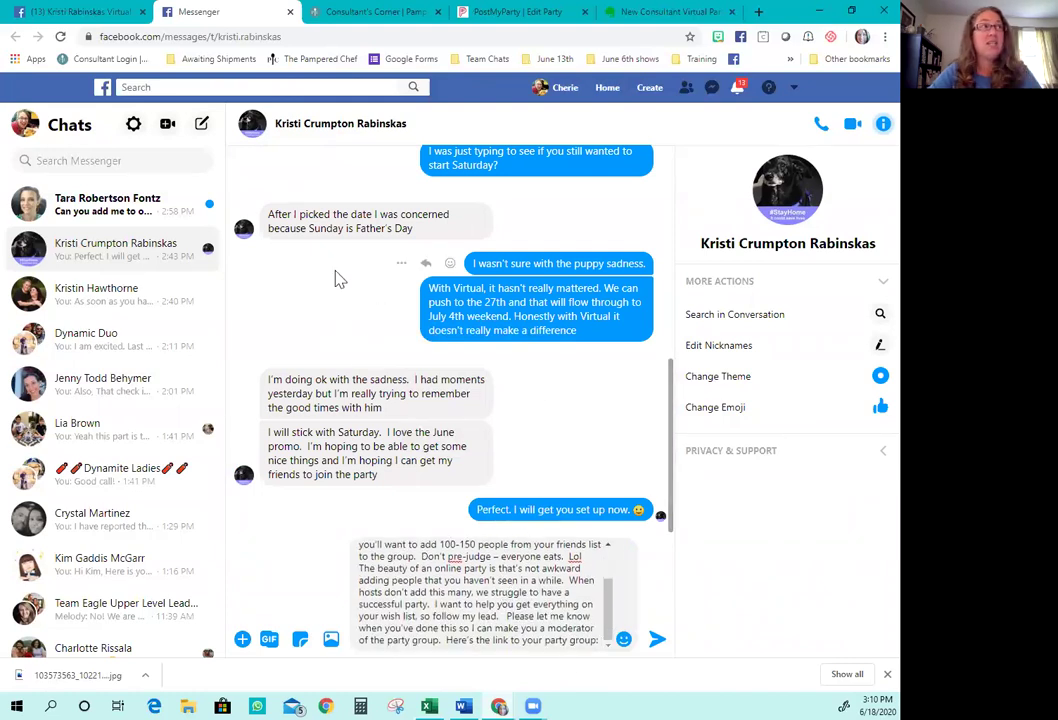
- Copy the party group's web address from the group page's address bar
click(100, 12)
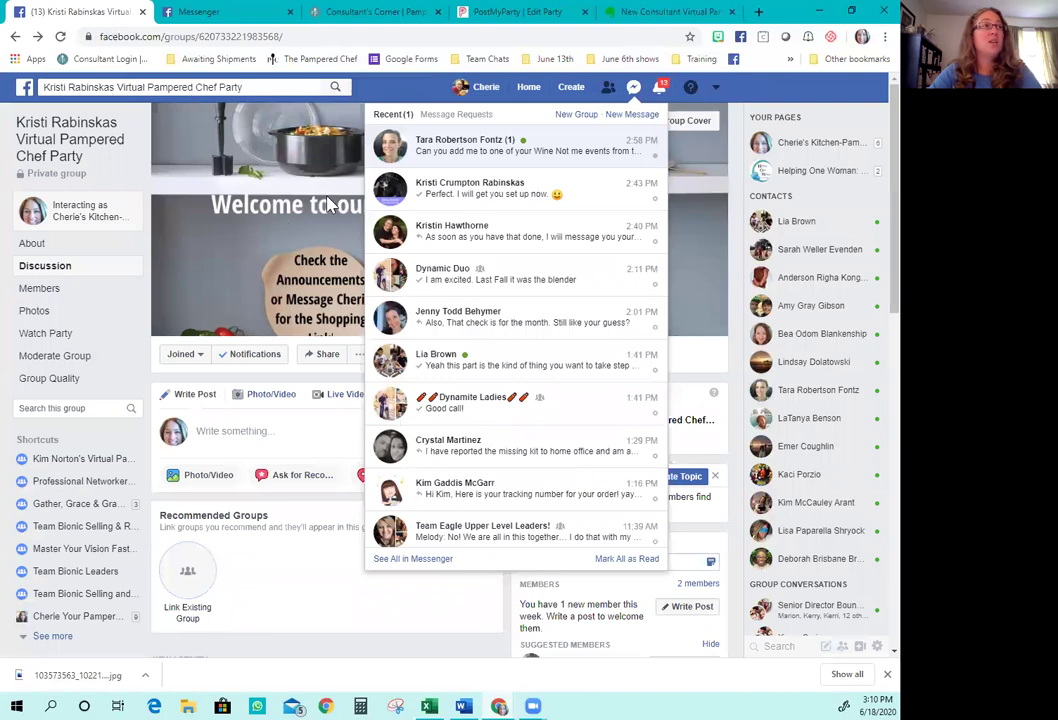
click(770, 88)
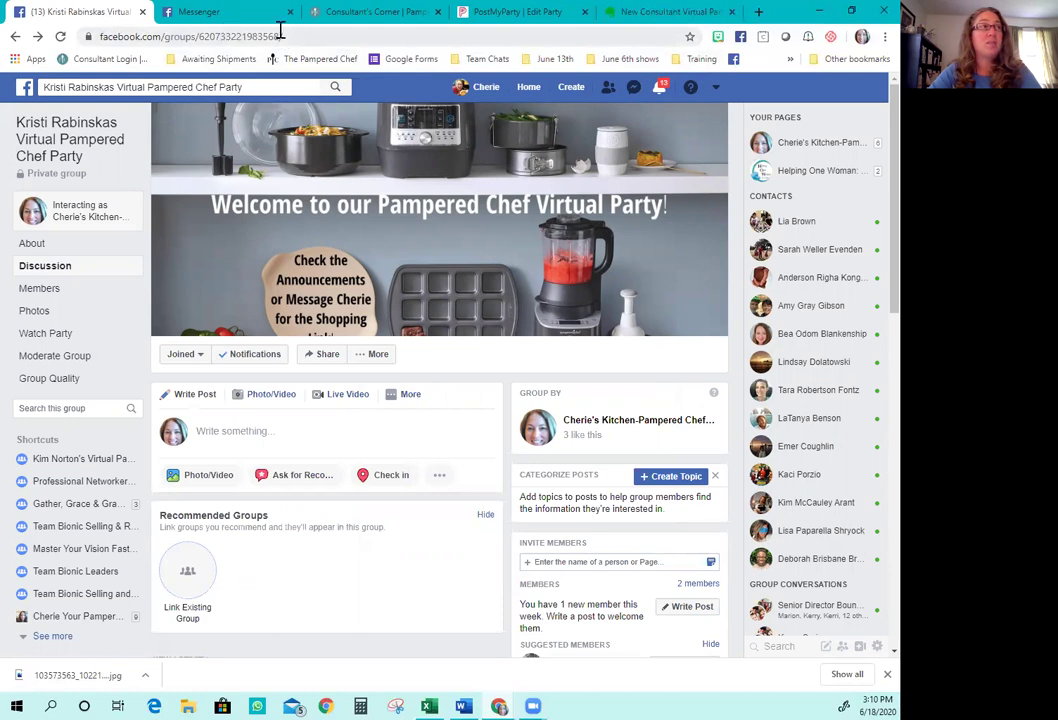
click(288, 35)
right_click(253, 33)
click(285, 131)
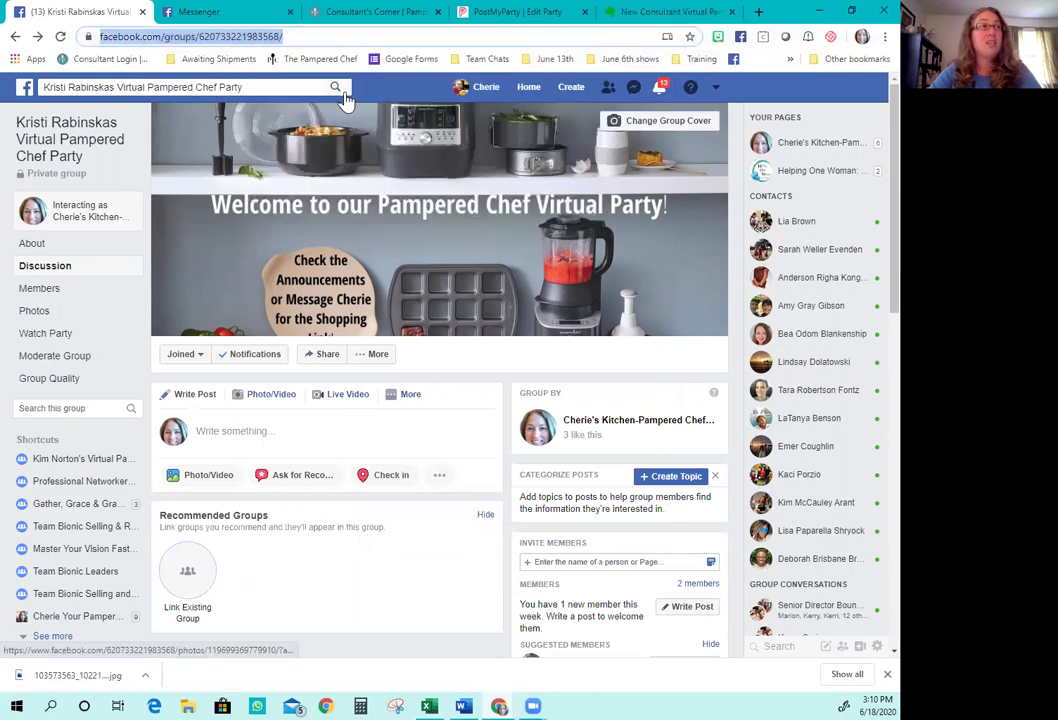
- Paste the group link at the end of the host's message draft
click(653, 14)
click(233, 14)
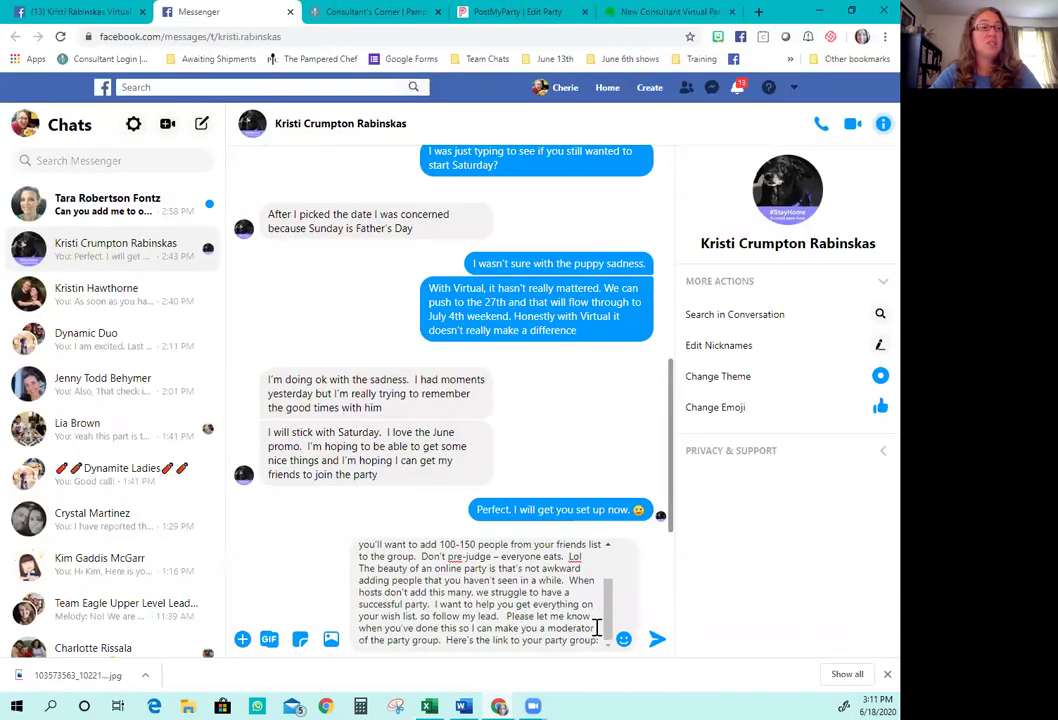
click(600, 640)
right_click(600, 641)
click(640, 527)
scroll(550, 567, down, 2)
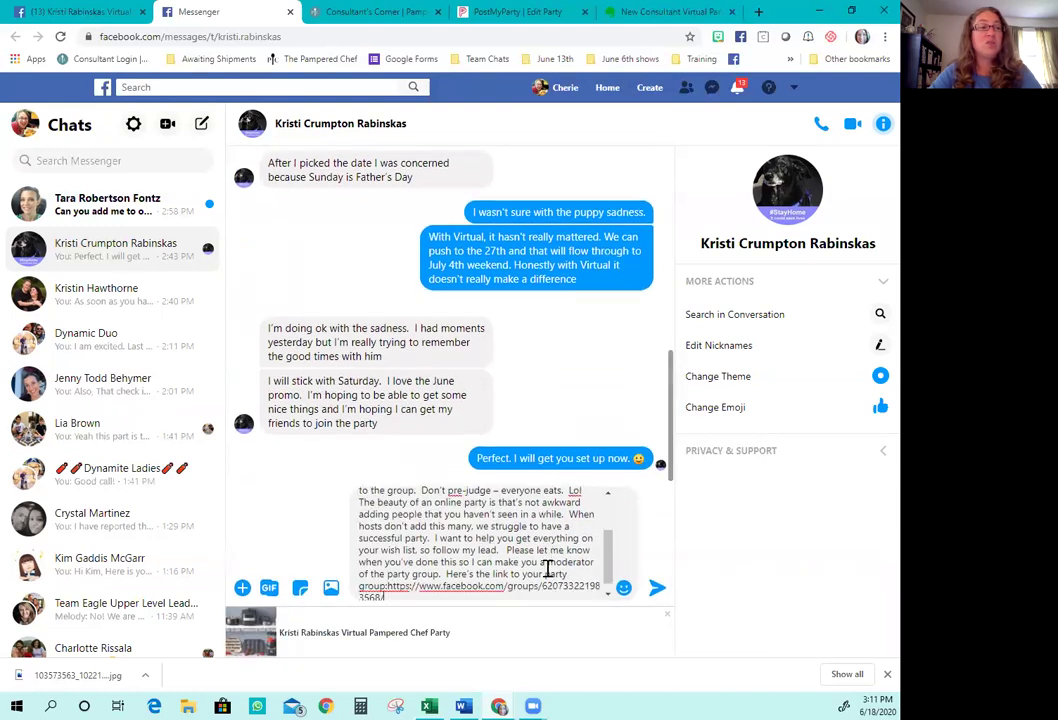
- Send the host the message with the group link, then check the group's notifications
click(656, 592)
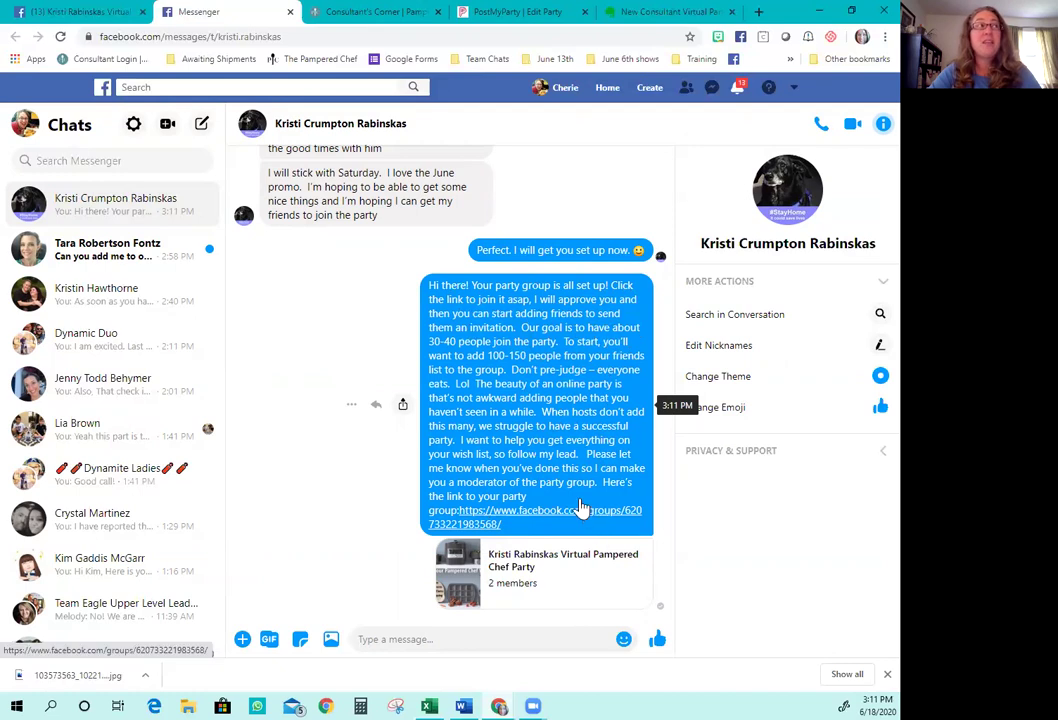
click(100, 12)
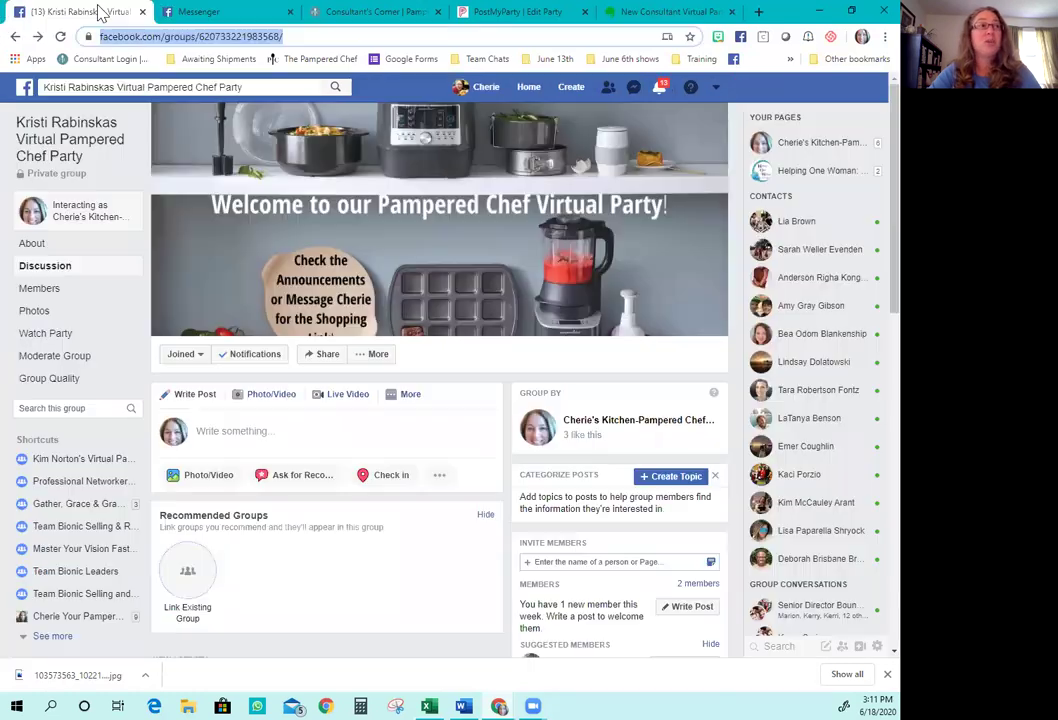
click(660, 90)
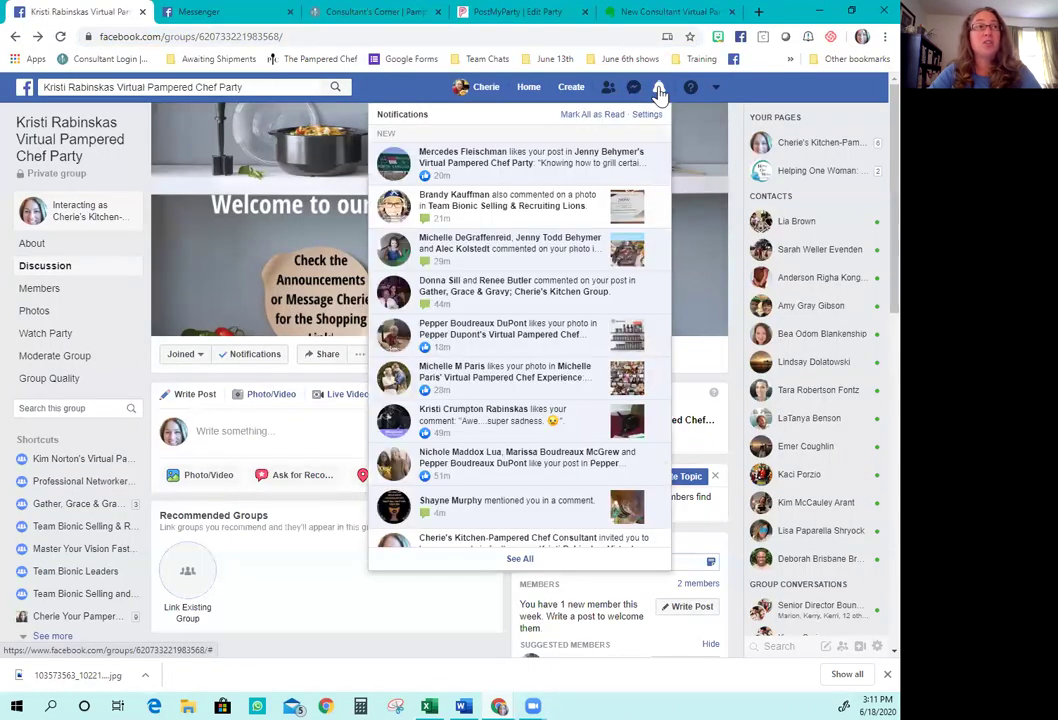
- Open the group's Write something post box and close it without posting
click(283, 428)
click(489, 396)
scroll(323, 335, down, 3)
scroll(354, 375, up, 3)
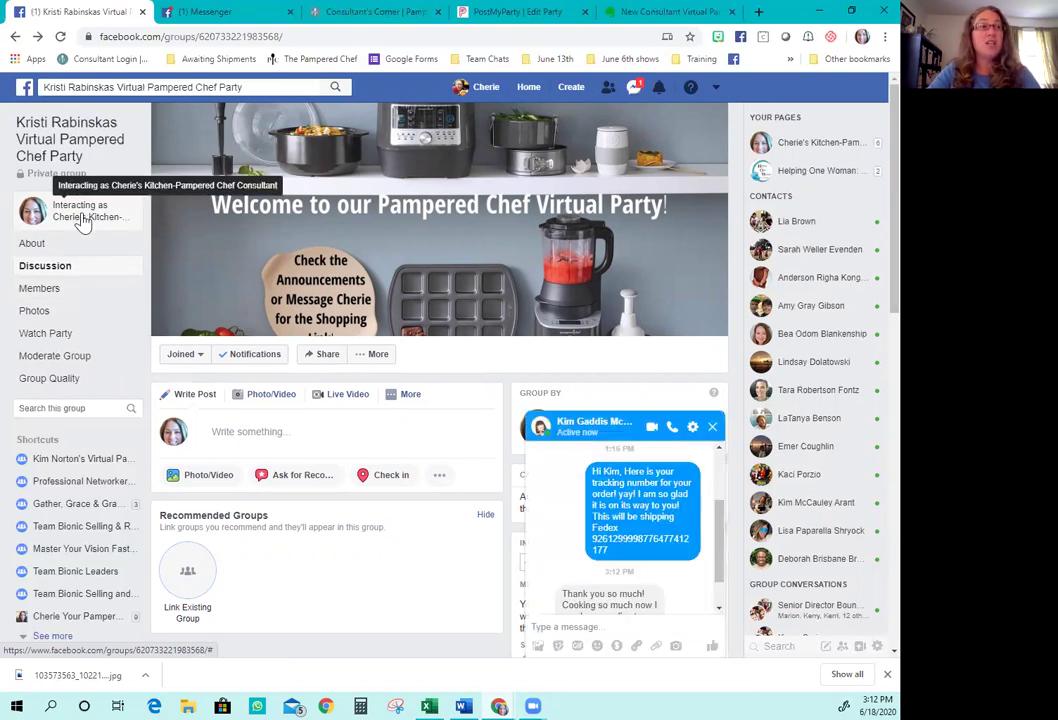
- Interact as the personal profile and invite the host by name to the party group
click(84, 224)
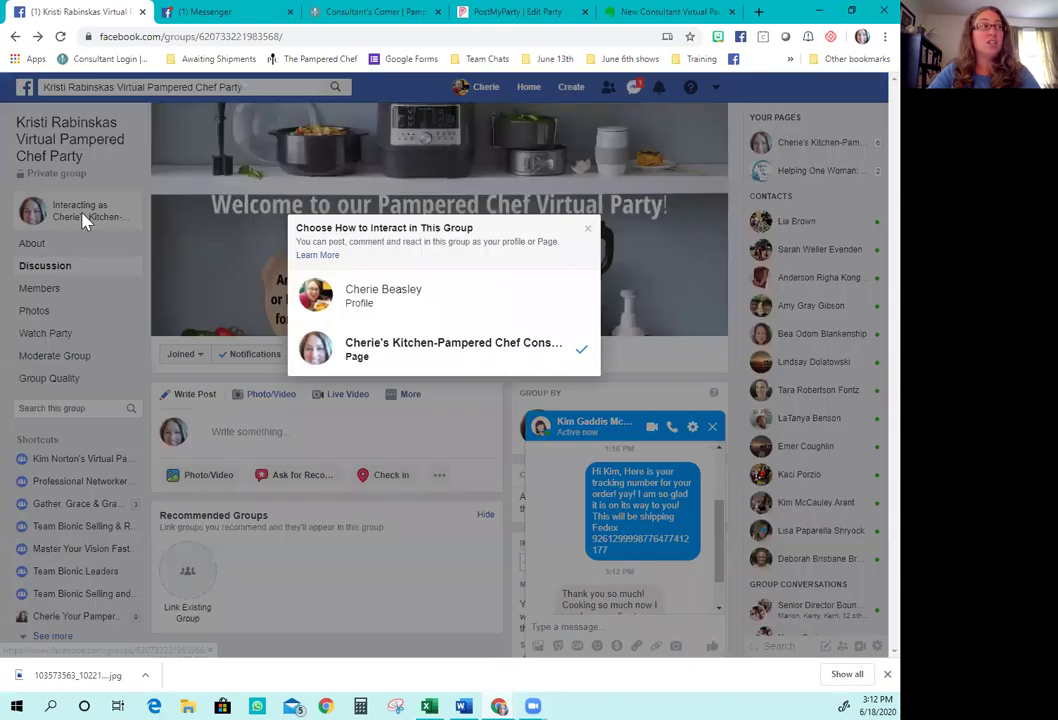
click(398, 304)
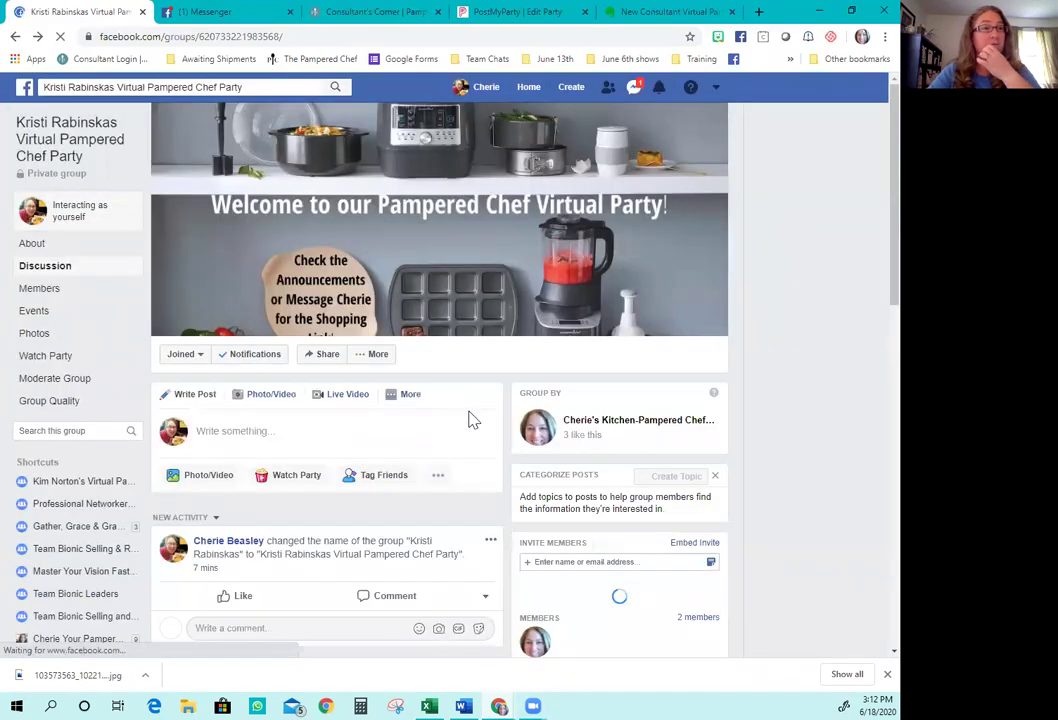
scroll(595, 520, down, 2)
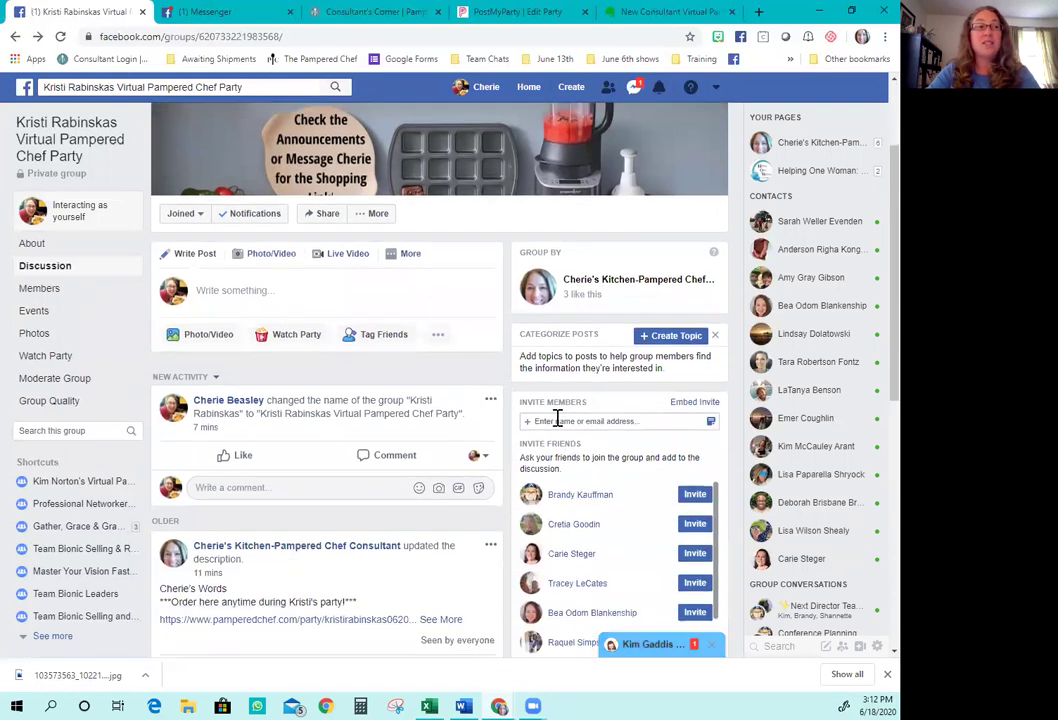
click(559, 421)
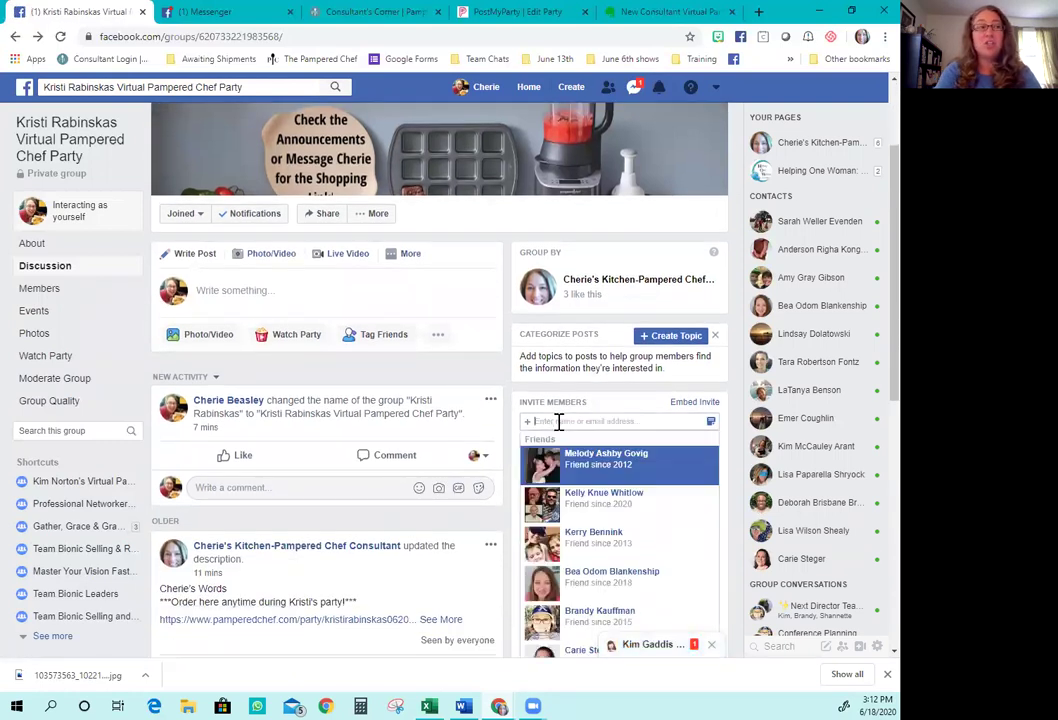
text(kristi)
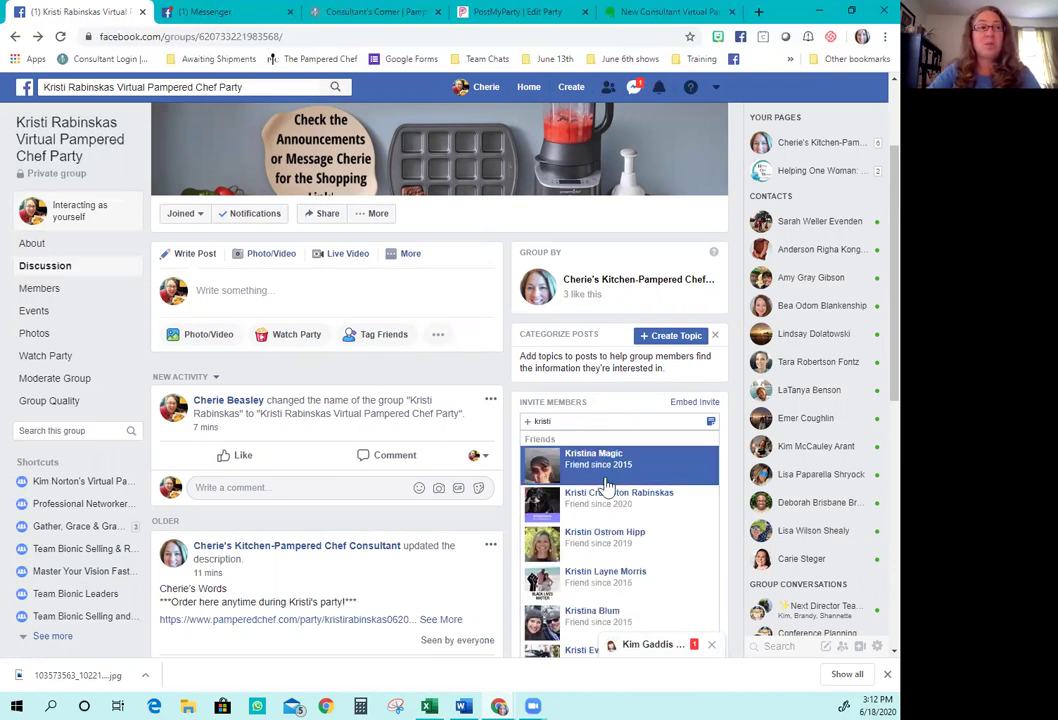
click(620, 515)
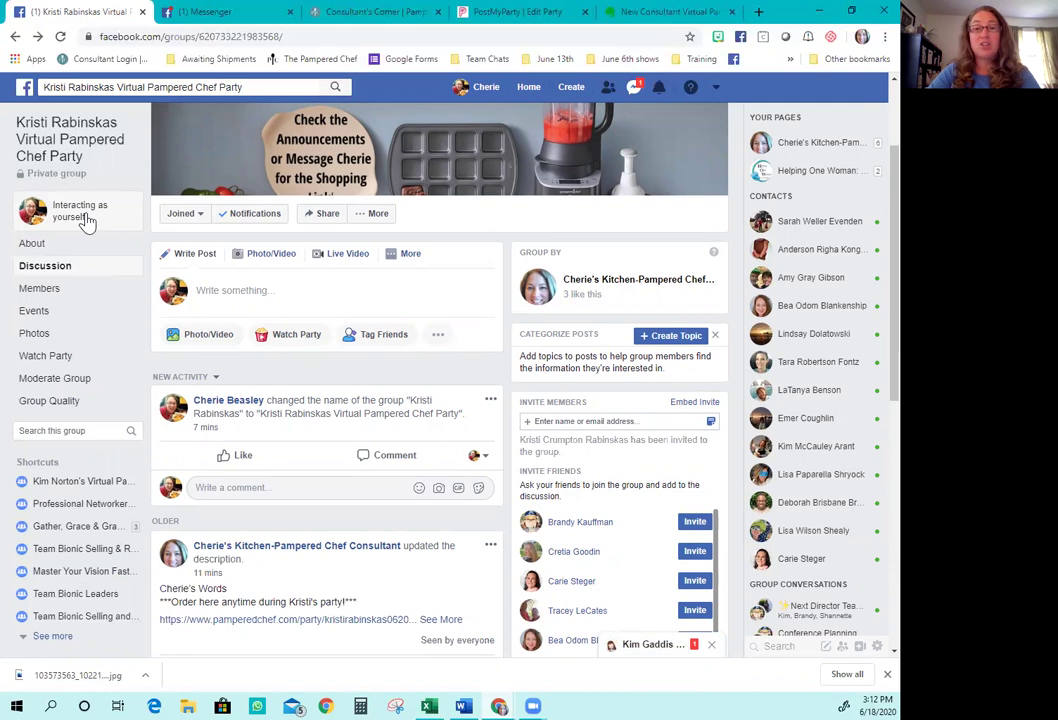
- Switch back to interacting as the business Page and clear a second invite name
click(87, 222)
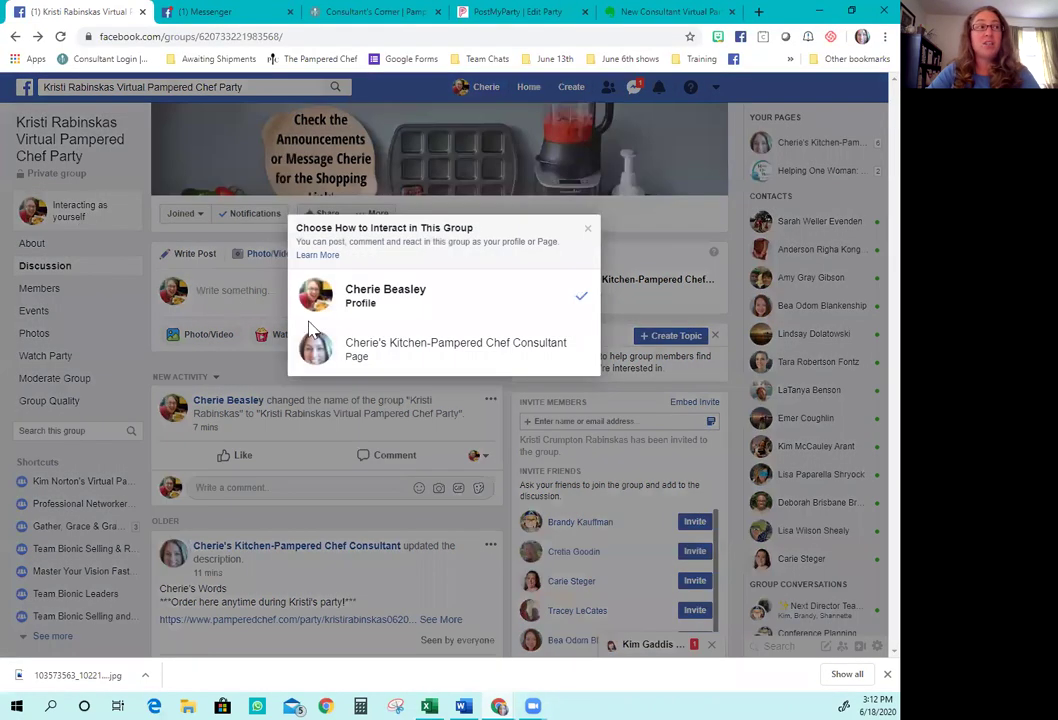
click(373, 355)
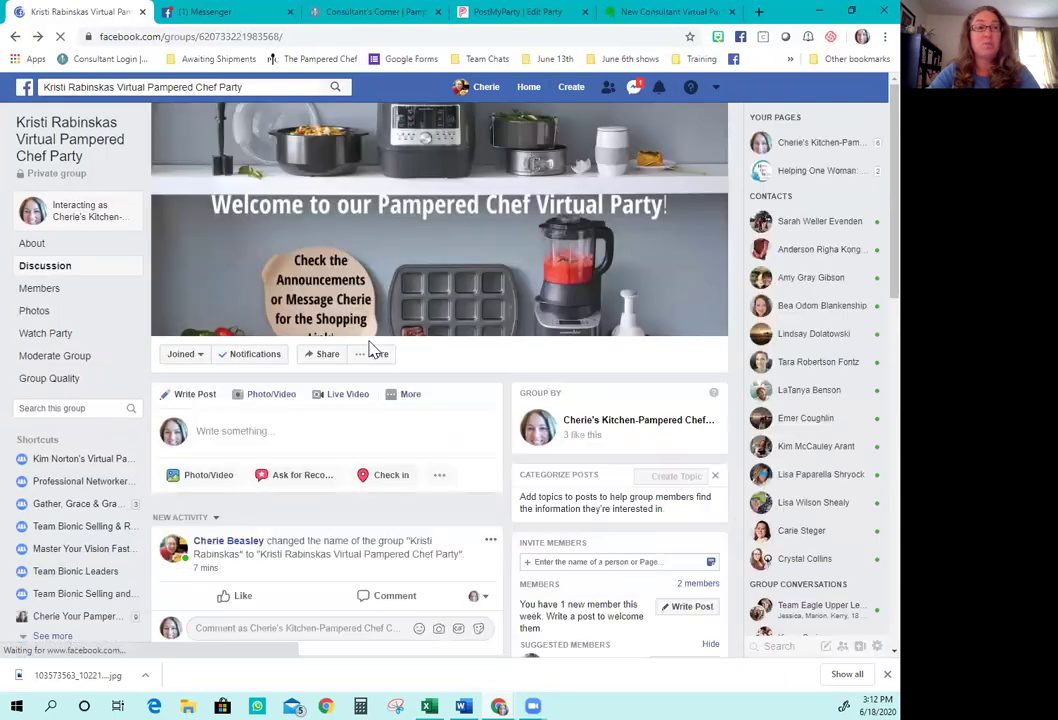
click(604, 562)
text(ki)
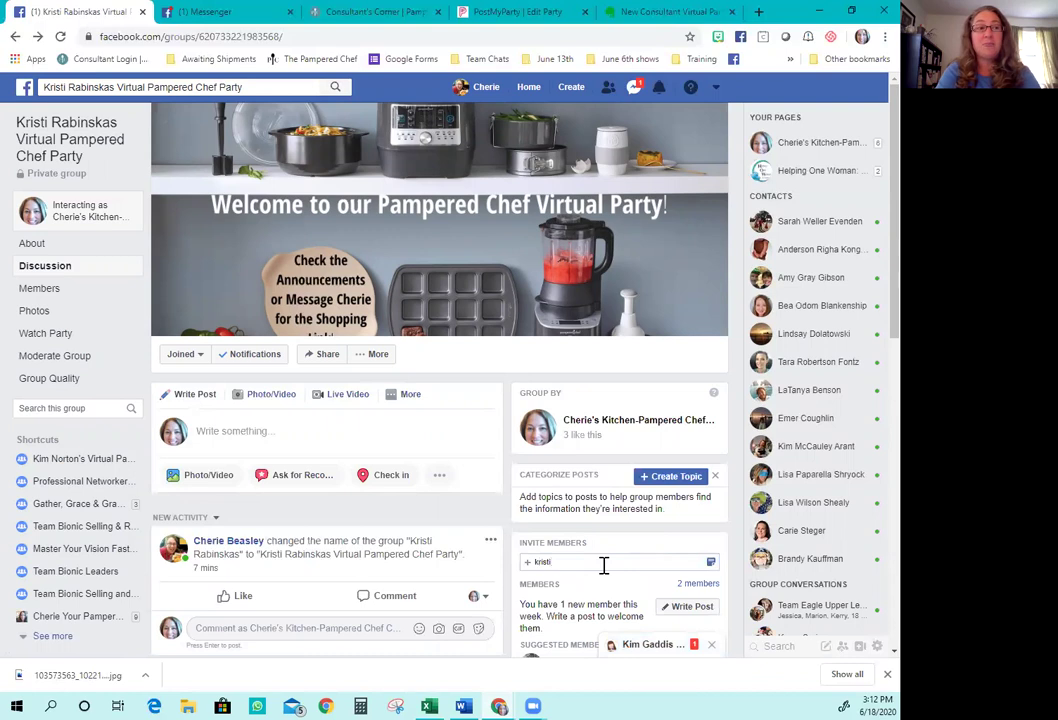
text(isti)
scroll(604, 560, down, 2)
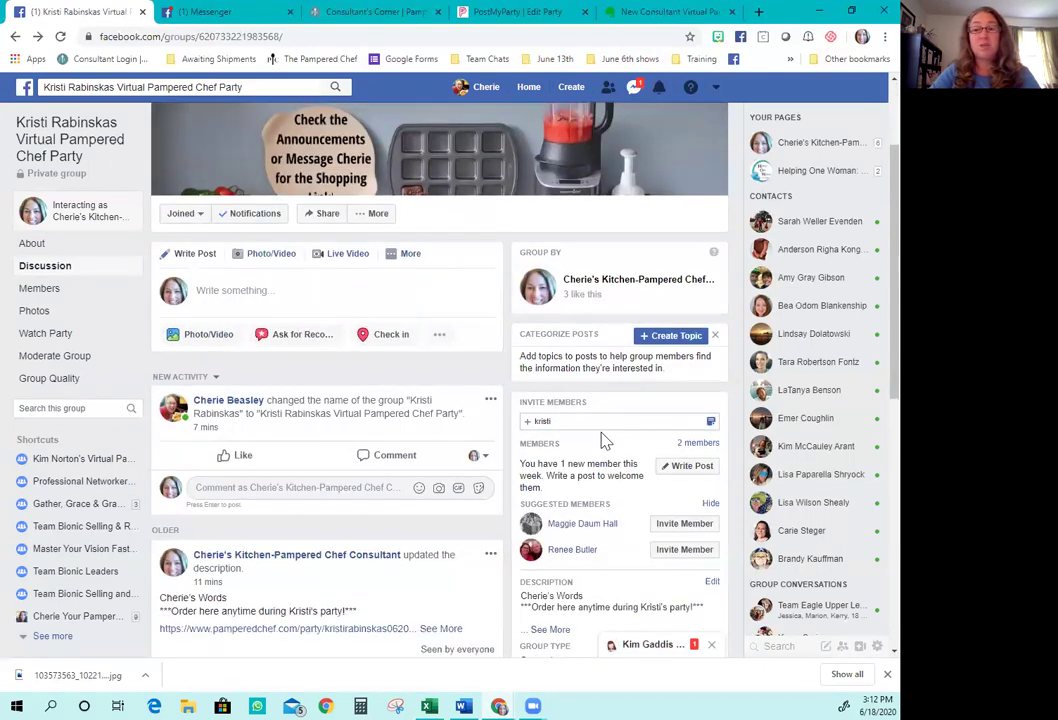
key(BackSpace)
key(BackSpace)
key(BackSpace)
key(BackSpace)
key(BackSpace)
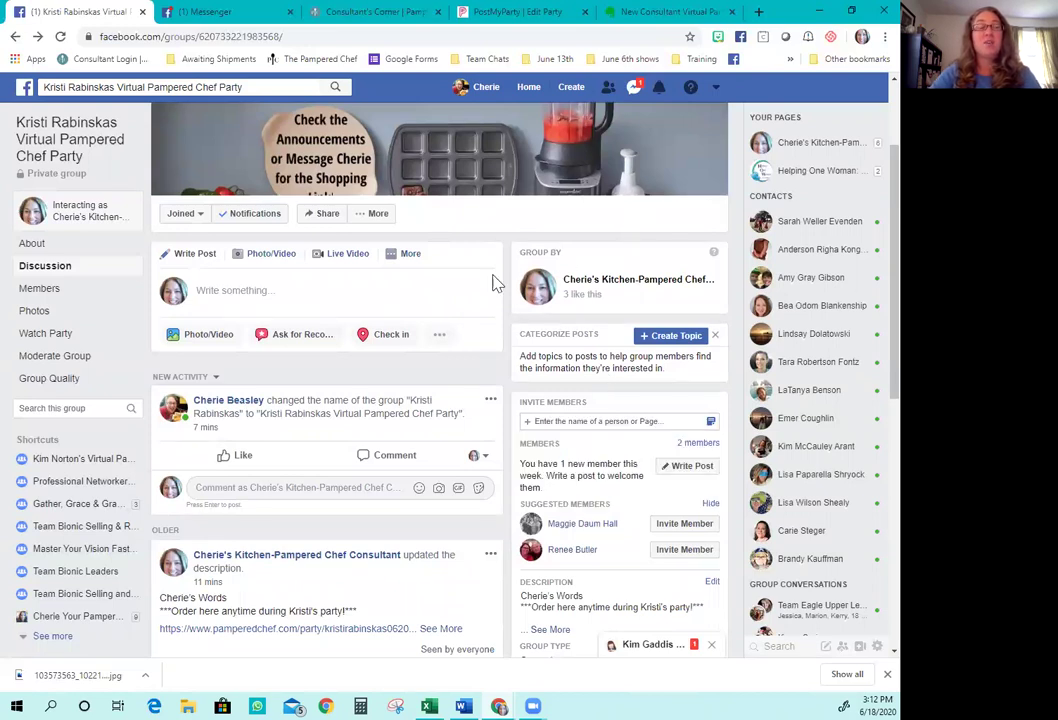
scroll(453, 290, up, 2)
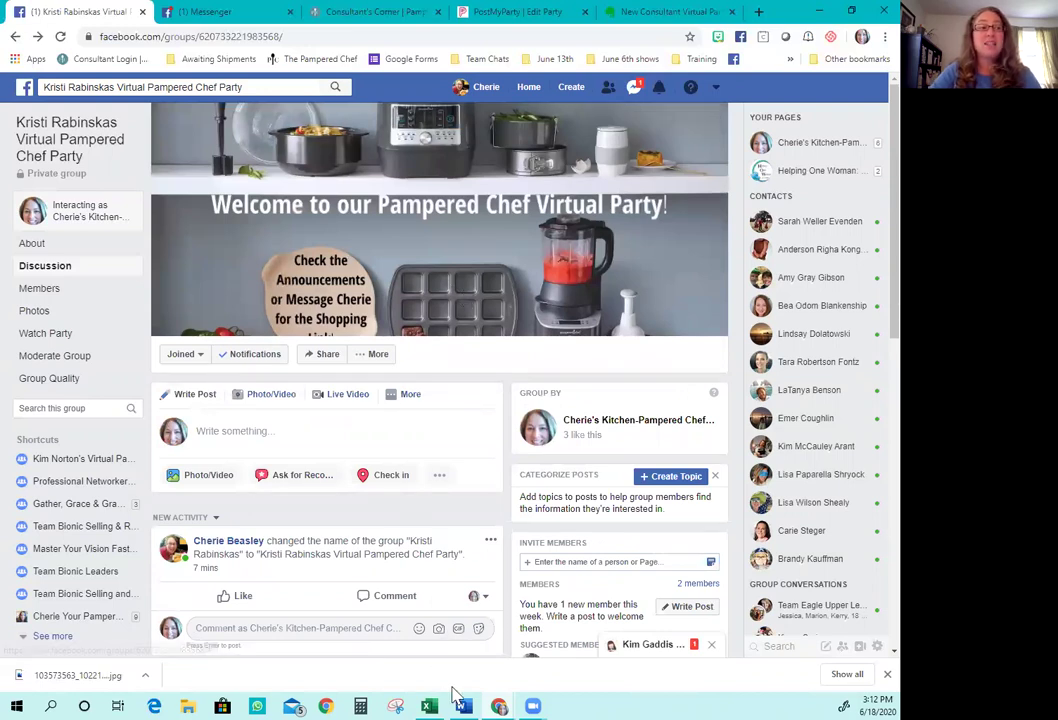
- Review the New Consultant Virtual Party Guide note's Tuesday and Wednesday task lists in Evernote
click(660, 11)
click(470, 268)
scroll(491, 175, up, 10)
scroll(493, 196, up, 3)
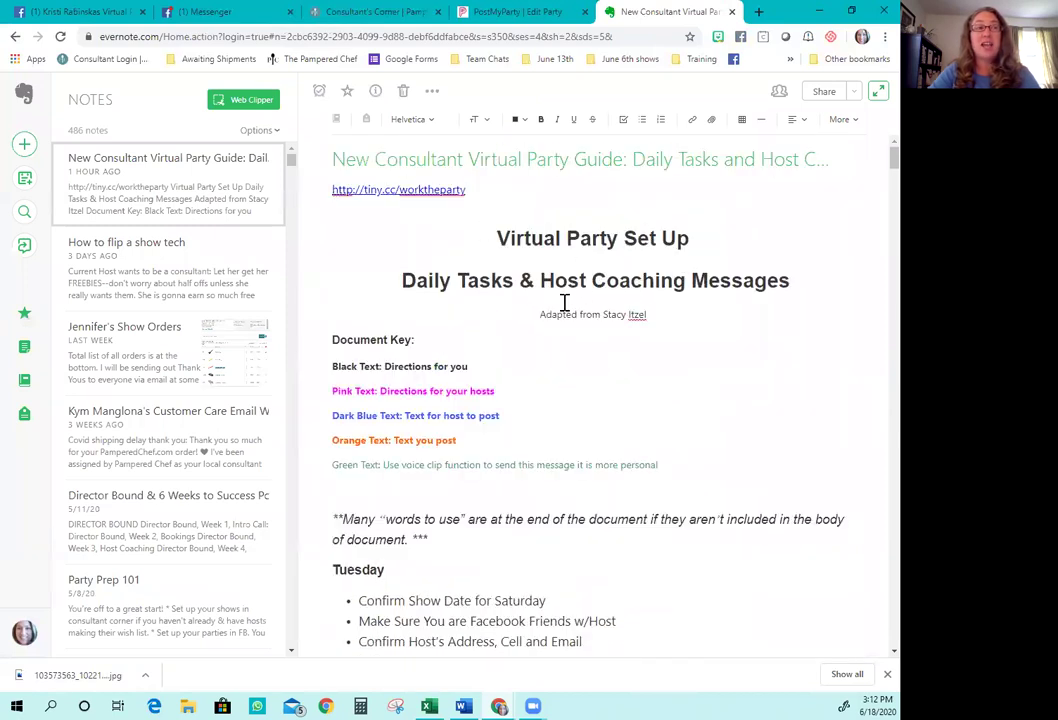
scroll(670, 355, down, 5)
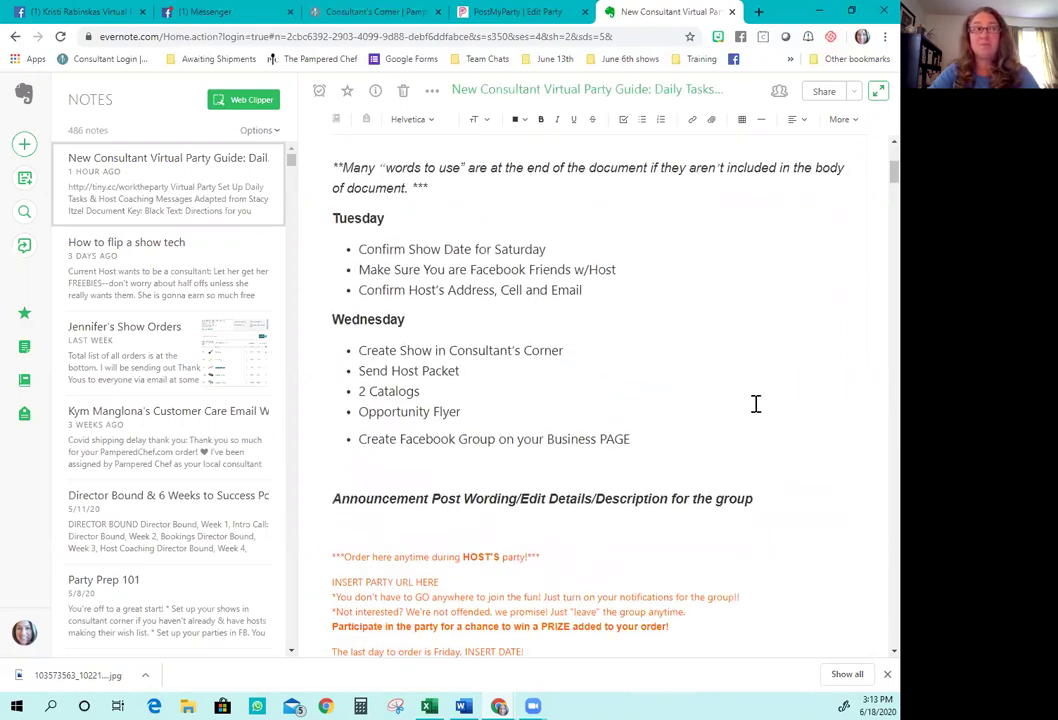
scroll(753, 404, up, 5)
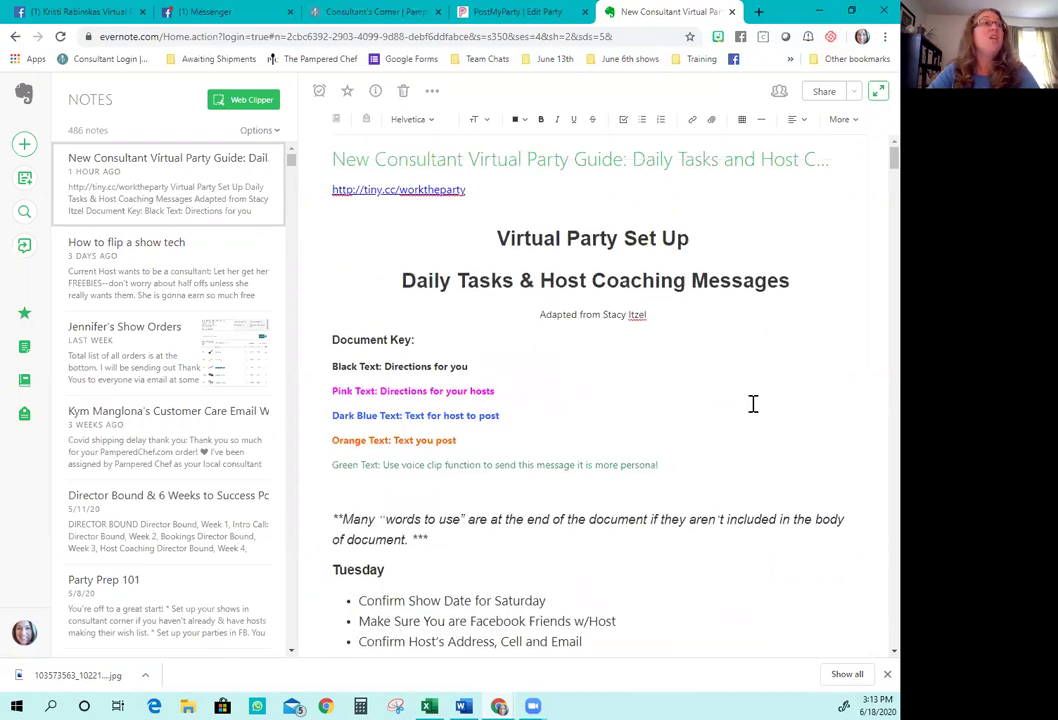
scroll(594, 451, down, 5)
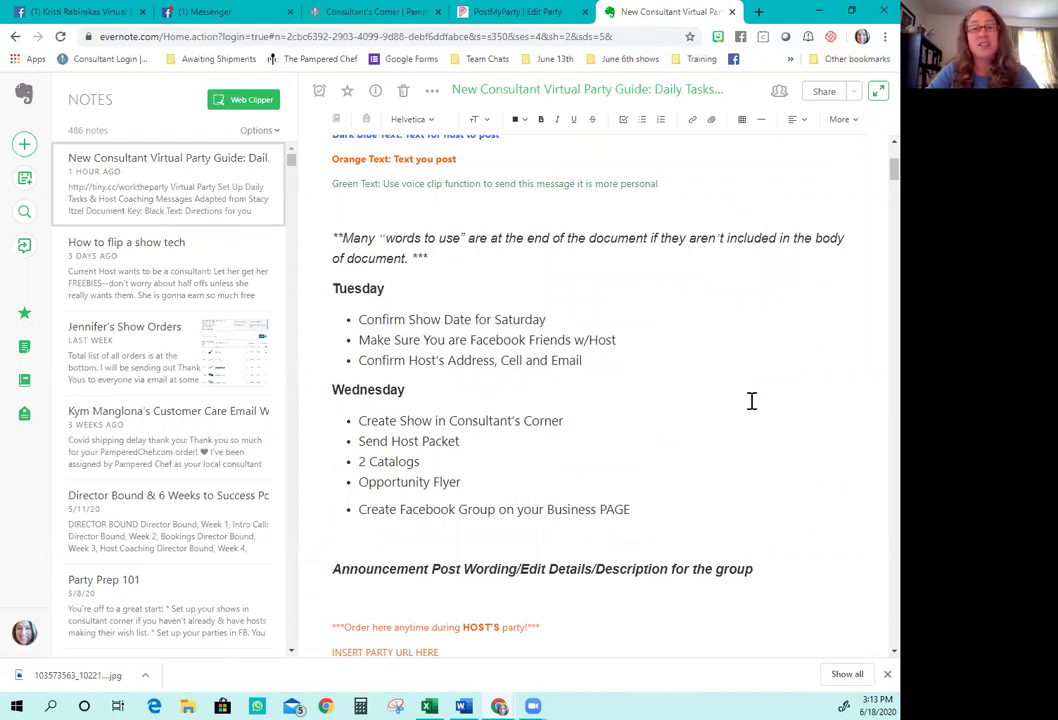
scroll(751, 401, up, 5)
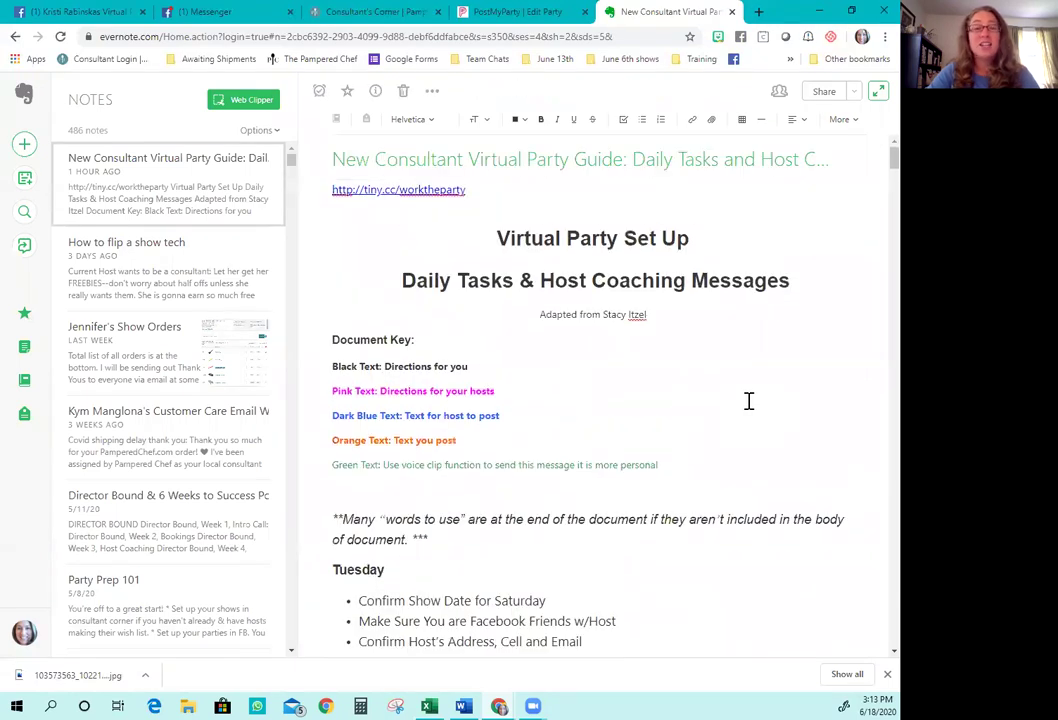